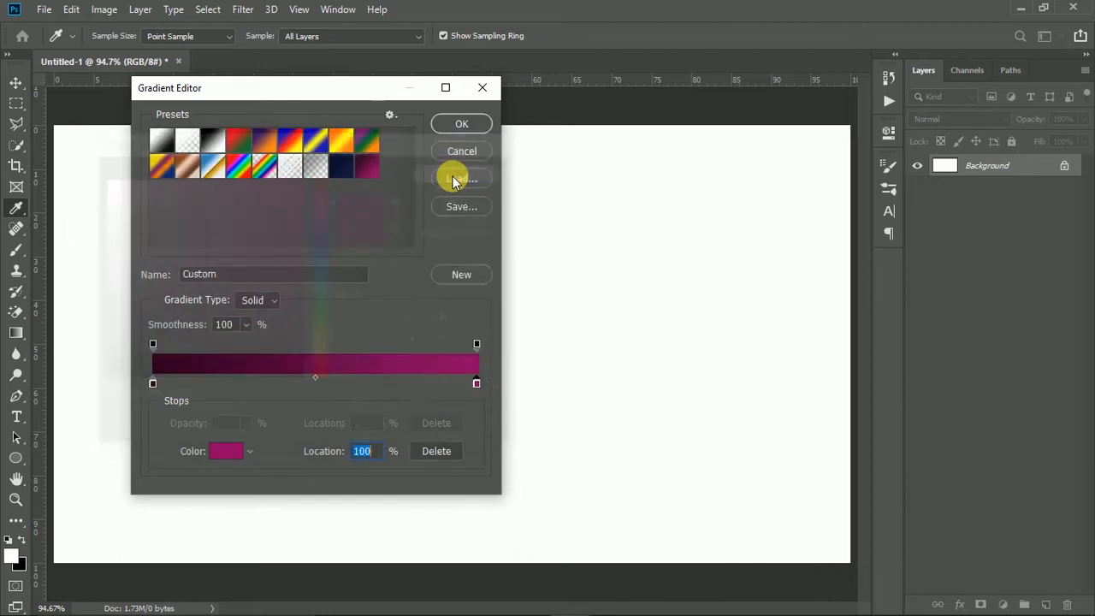
Accept the dark purple-to-magenta gradient and apply it radially across the Background layer, centred right of the canvas middle
{"action": "left_click", "coordinate": [463, 124]}
{"action": "left_click_drag", "start_coordinate": [560, 353], "coordinate": [886, 351]}
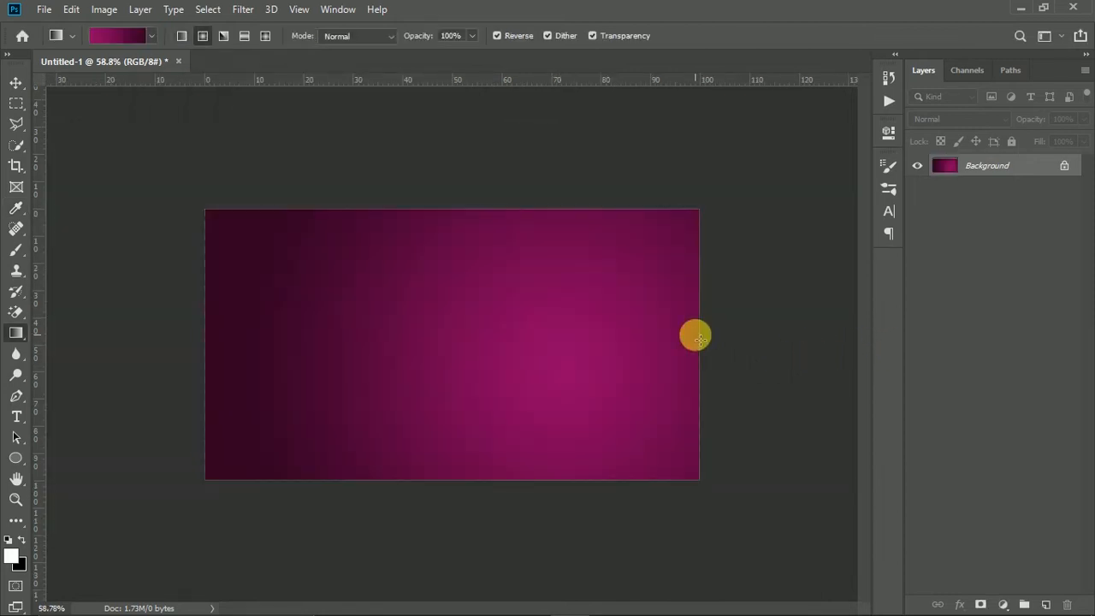
{"action": "key", "text": "ctrl+0"}
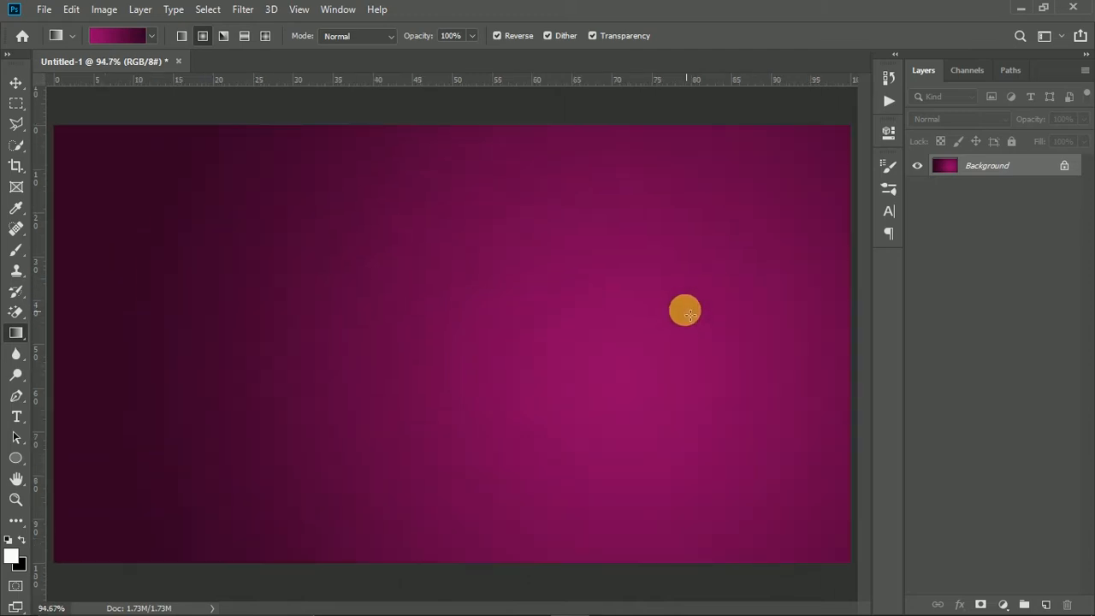
{"action": "key", "text": "v"}
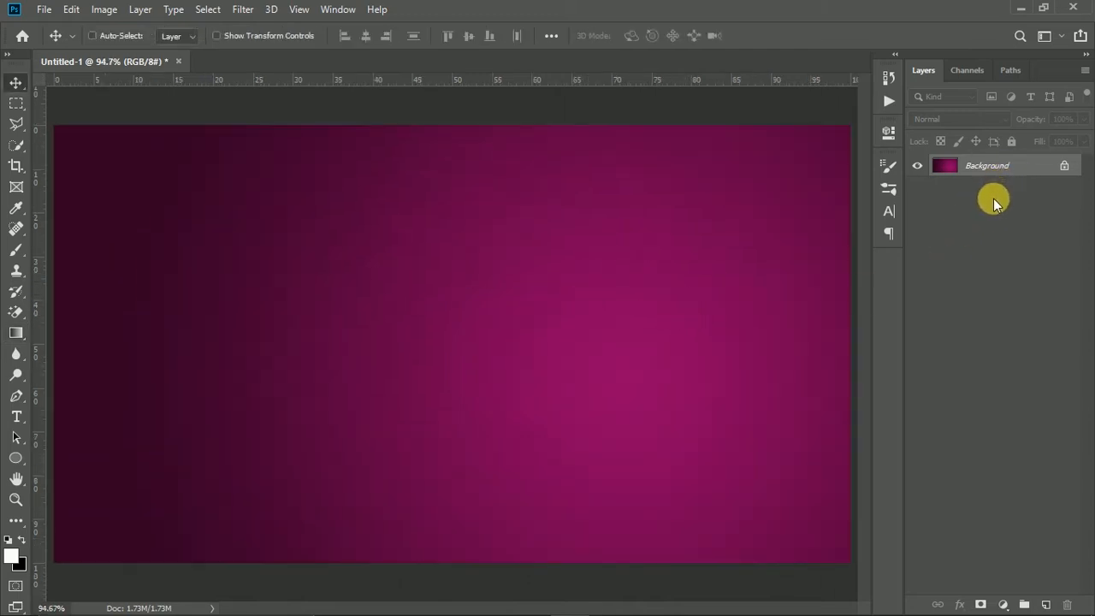
Duplicate the gradient Background layer, put the copy in a group, and duplicate the copy inside that group
{"action": "key", "text": "ctrl+j"}
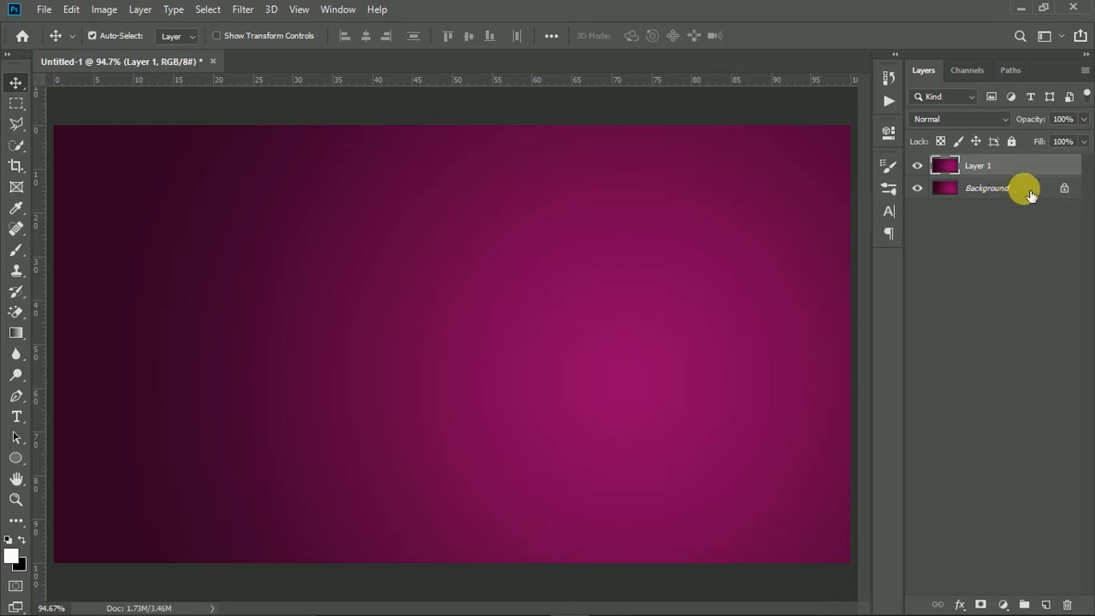
{"action": "key", "text": "ctrl+g"}
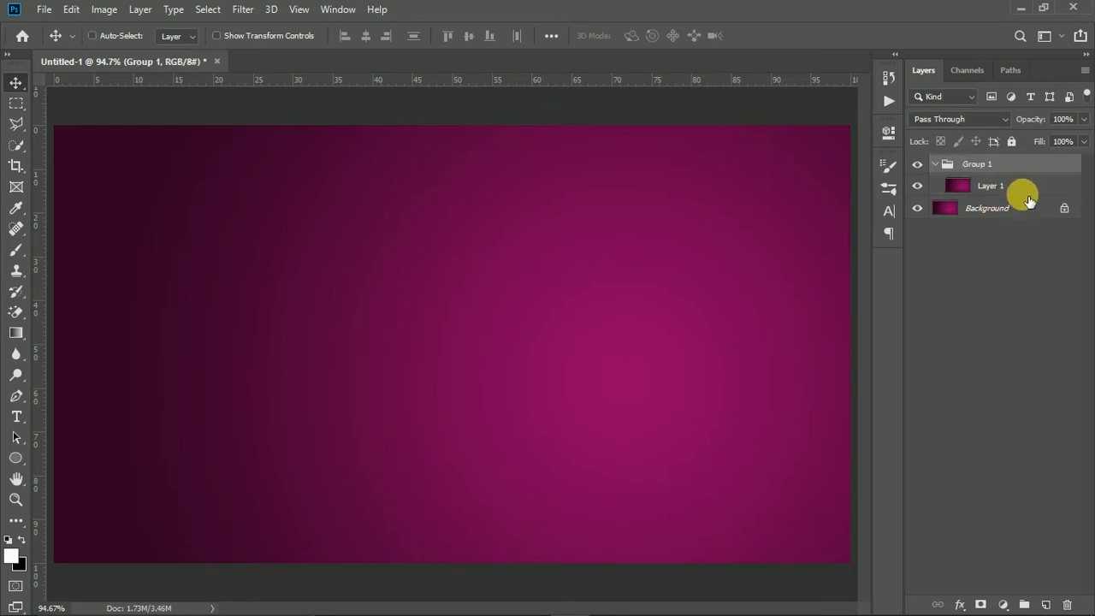
{"action": "left_click", "coordinate": [976, 193]}
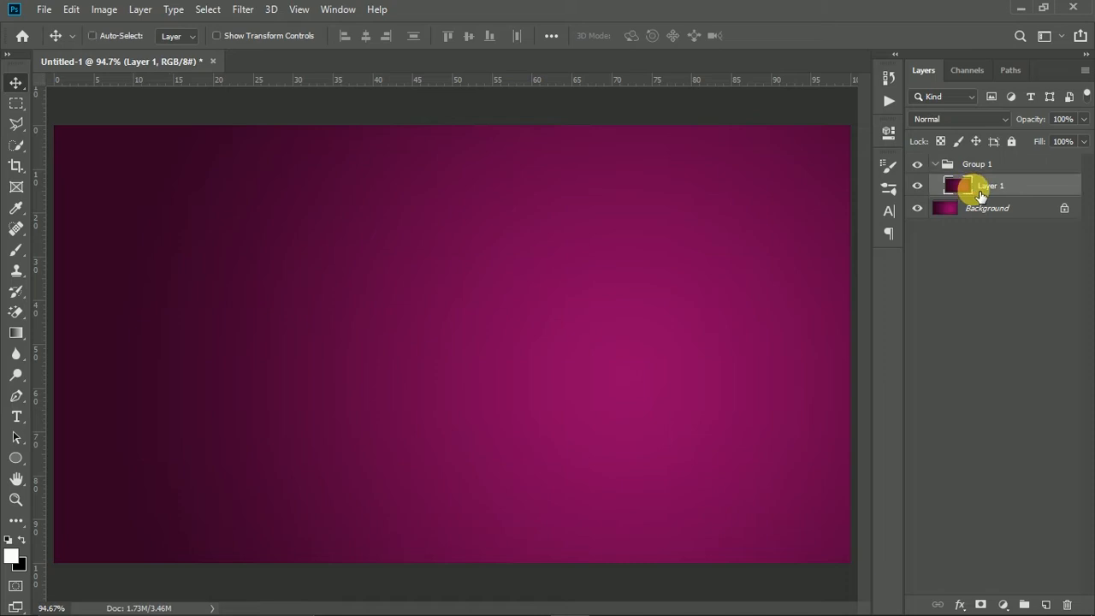
{"action": "key", "text": "ctrl+j"}
Fill the Background layer with white in Normal mode at 100% opacity
{"action": "left_click", "coordinate": [938, 231]}
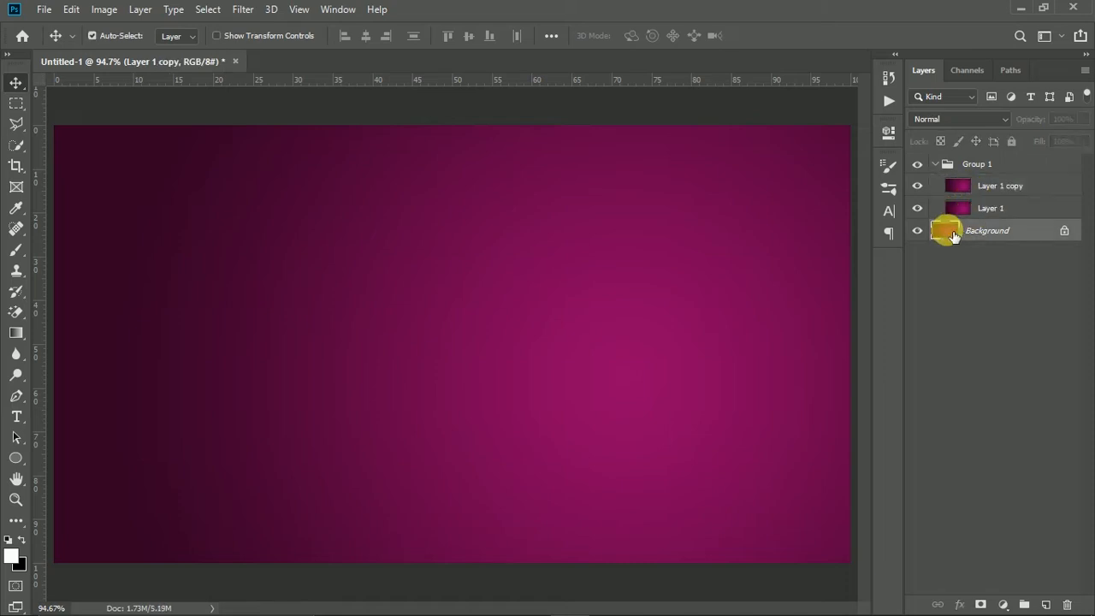
{"action": "right_click", "coordinate": [17, 332]}
{"action": "left_click", "coordinate": [64, 348]}
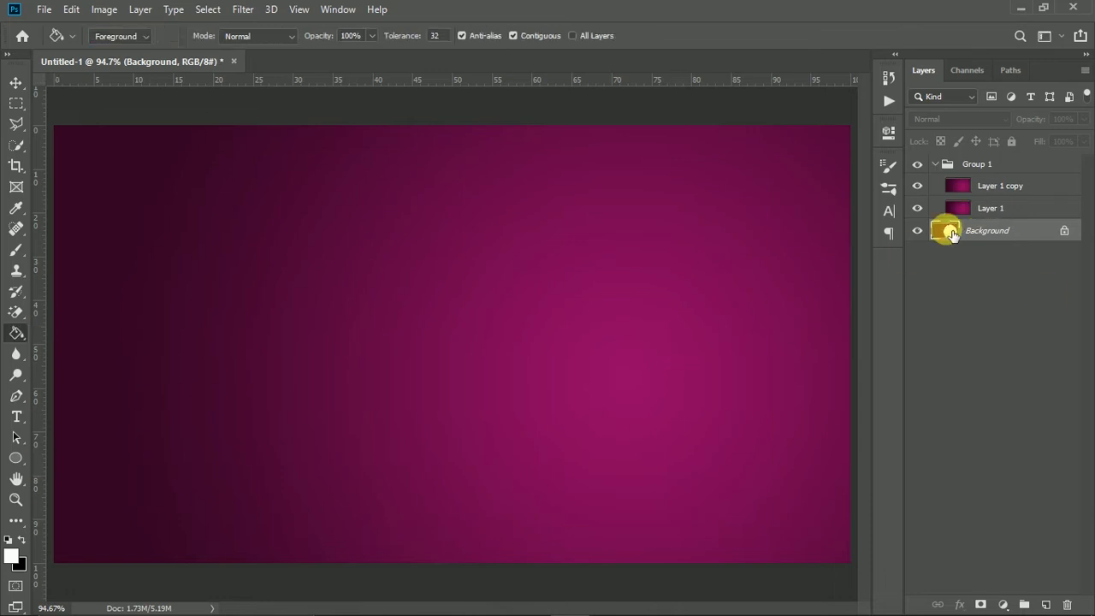
{"action": "key", "text": "ctrl+z"}
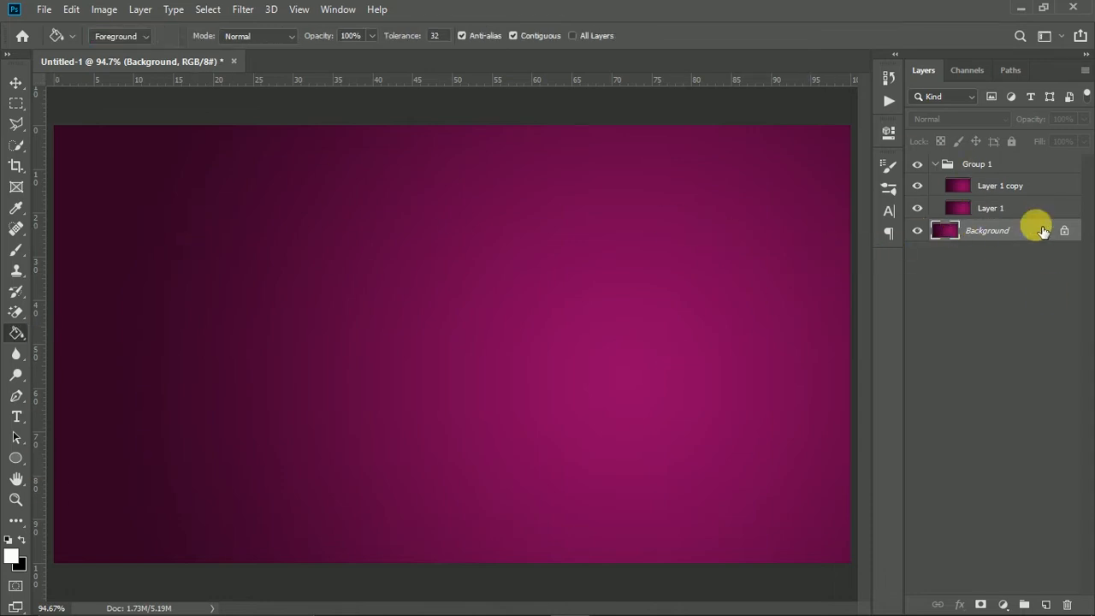
{"action": "left_click", "coordinate": [71, 10]}
{"action": "left_click", "coordinate": [203, 259]}
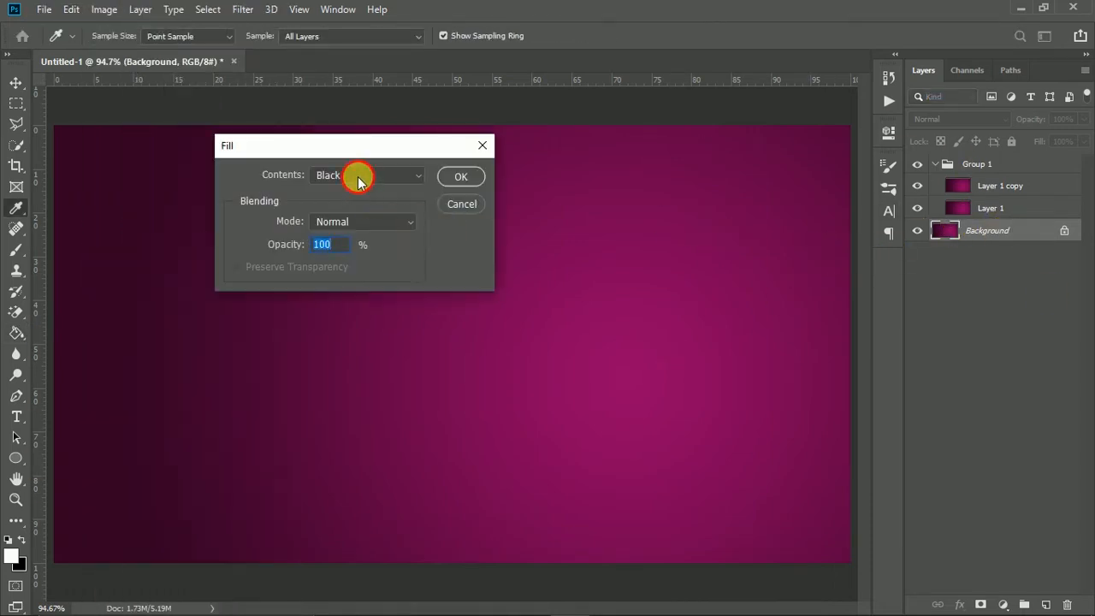
{"action": "left_click", "coordinate": [359, 176]}
{"action": "left_click", "coordinate": [363, 327]}
{"action": "left_click", "coordinate": [458, 176]}
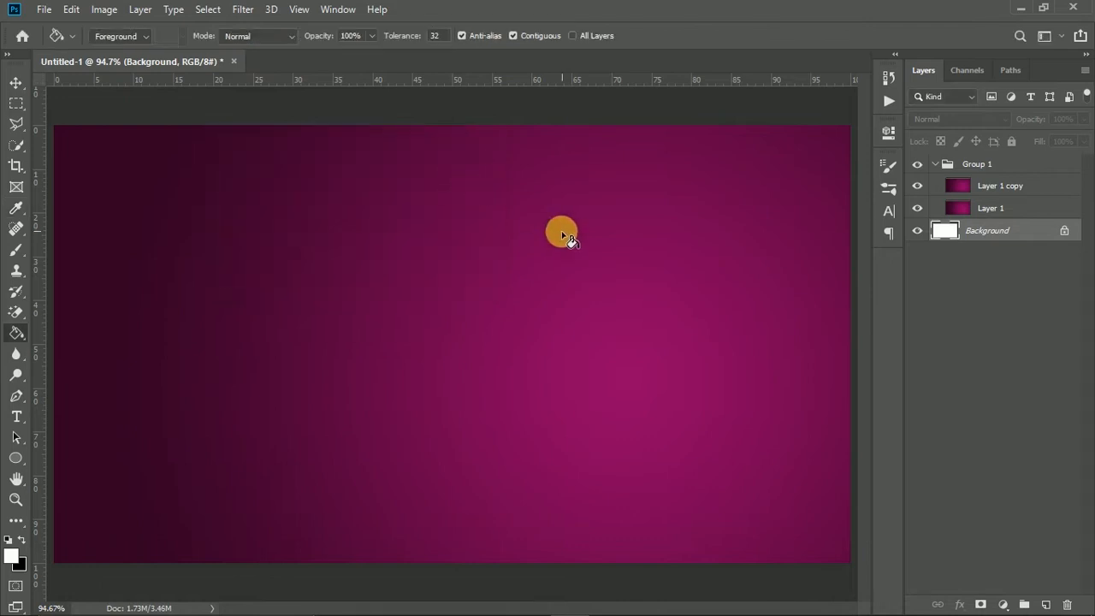
{"action": "key", "text": "v"}
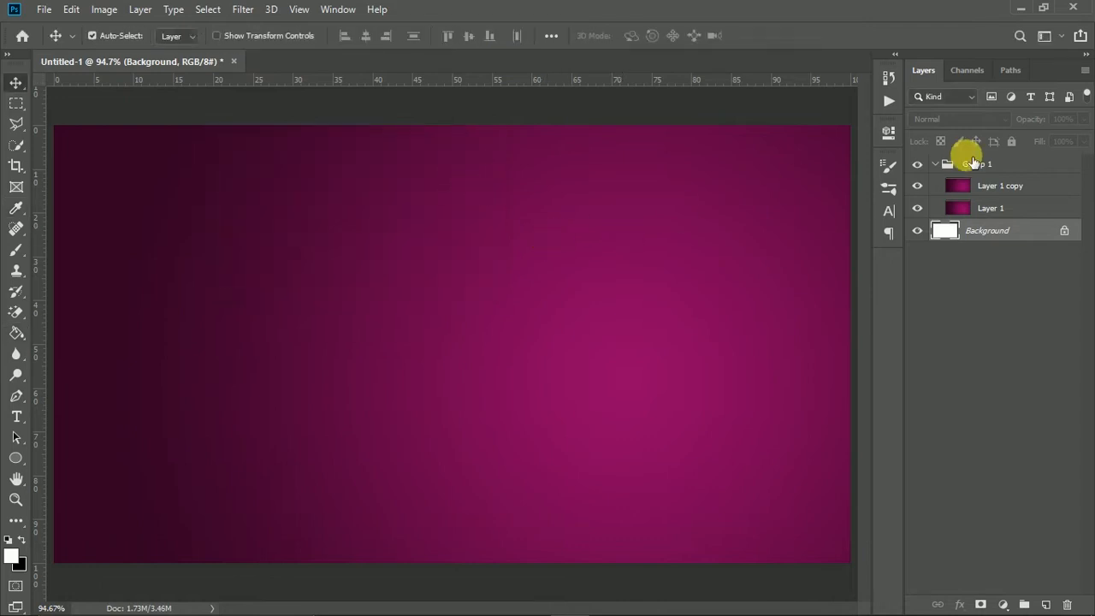
Apply the Note Paper filter to Layer 1 copy with Image Balance 50, Graininess 20 and Relief 15
{"action": "left_click", "coordinate": [1032, 187]}
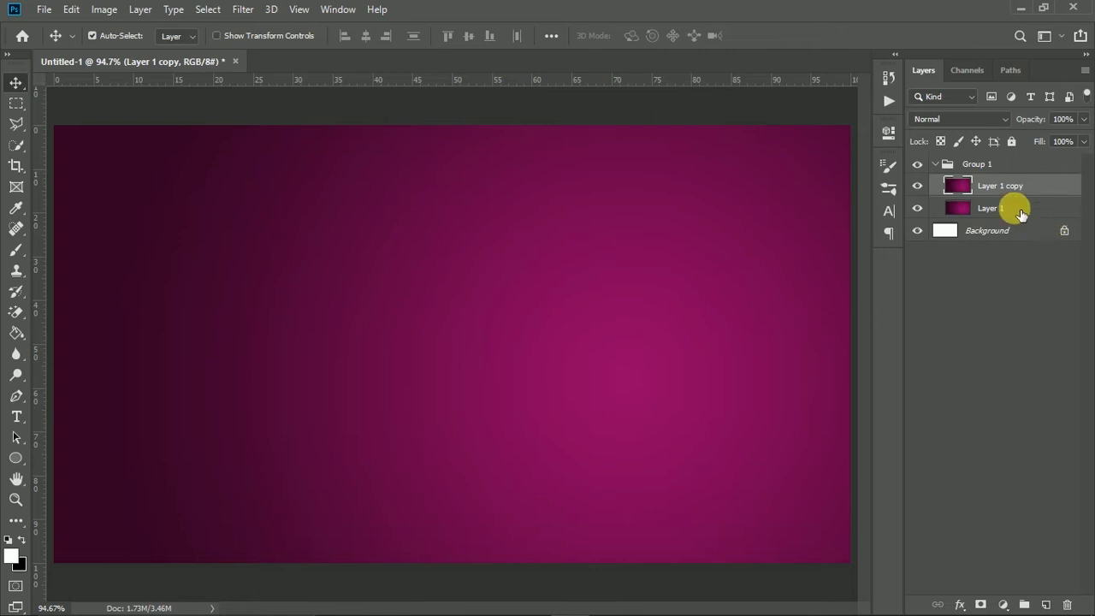
{"action": "left_click", "coordinate": [243, 9]}
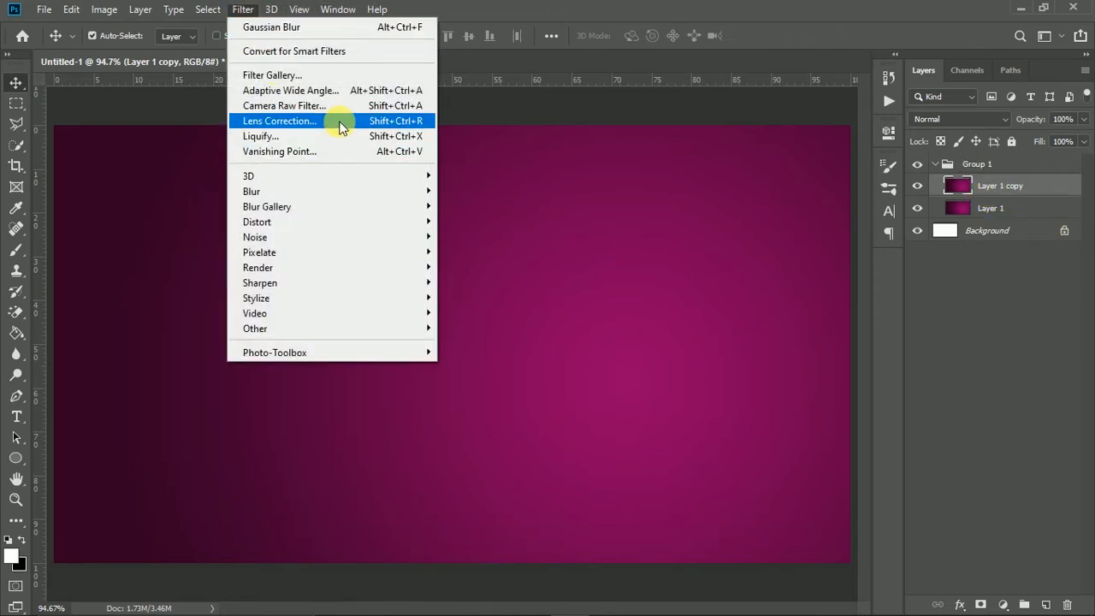
{"action": "left_click", "coordinate": [369, 74]}
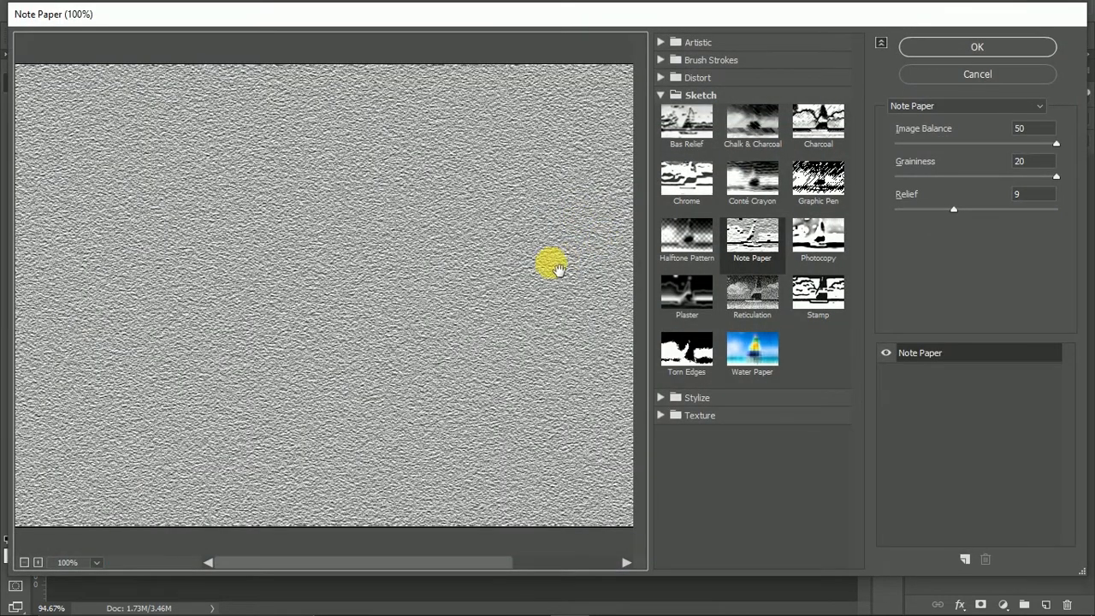
{"action": "key", "text": "ctrl+0"}
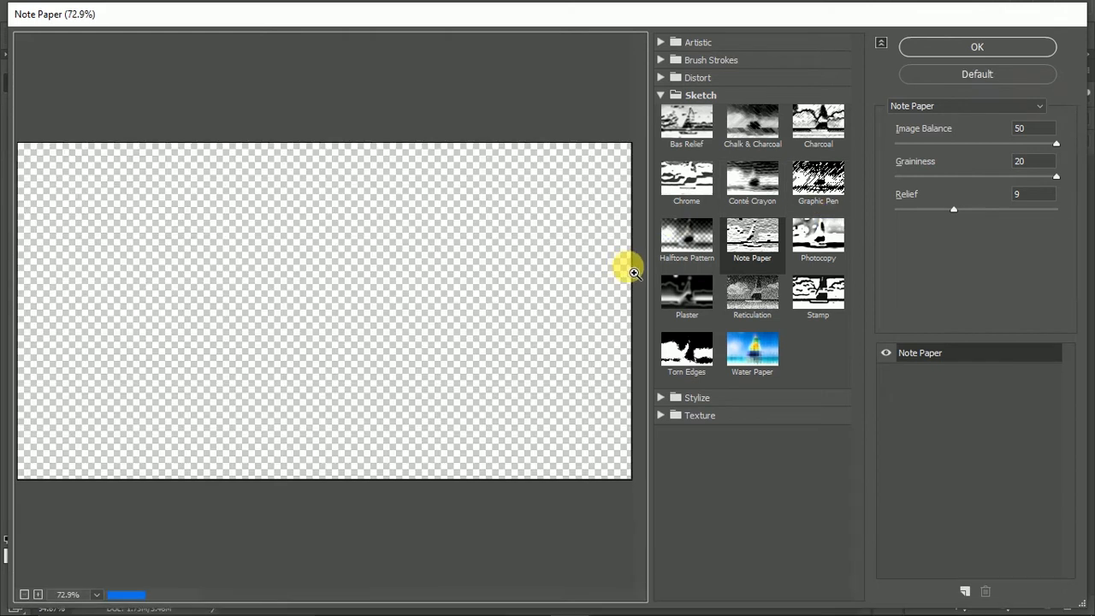
{"action": "left_click", "coordinate": [1008, 209]}
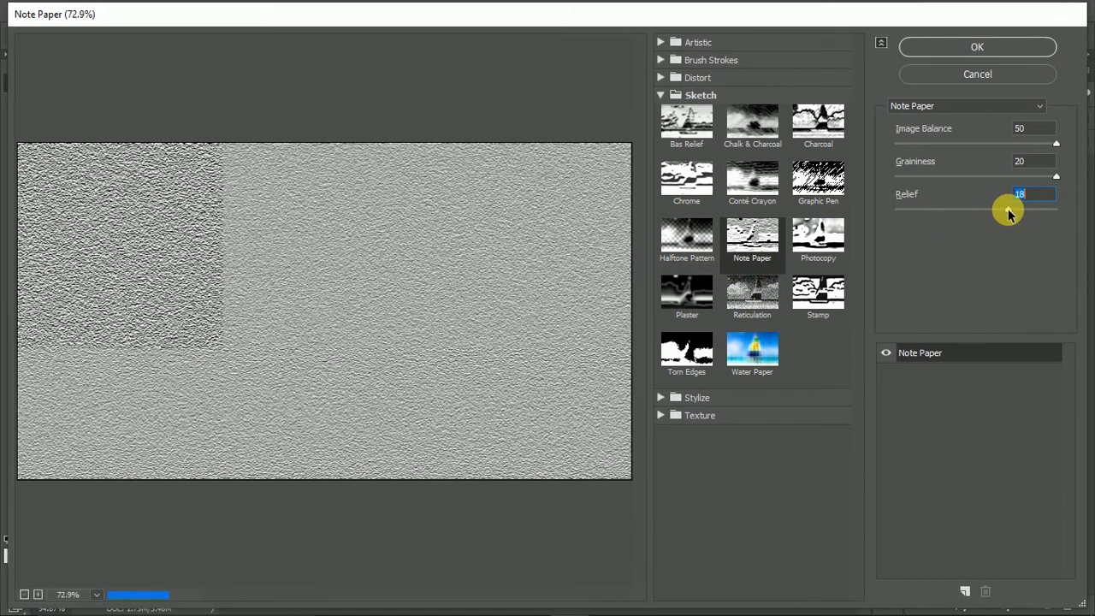
{"action": "left_click_drag", "start_coordinate": [1026, 212], "coordinate": [987, 210]}
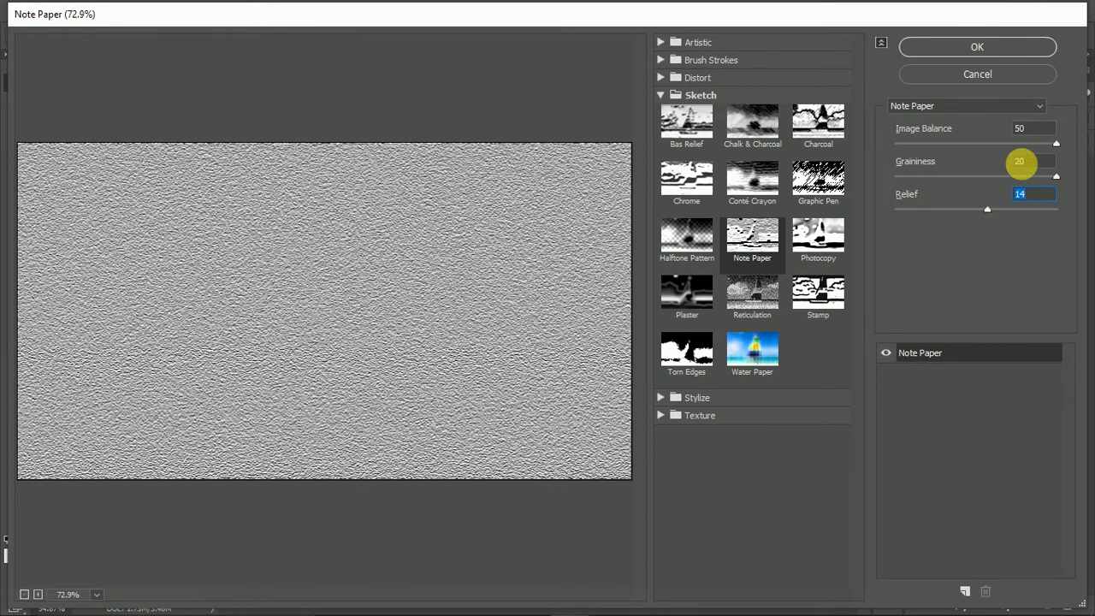
{"action": "left_click", "coordinate": [1056, 176]}
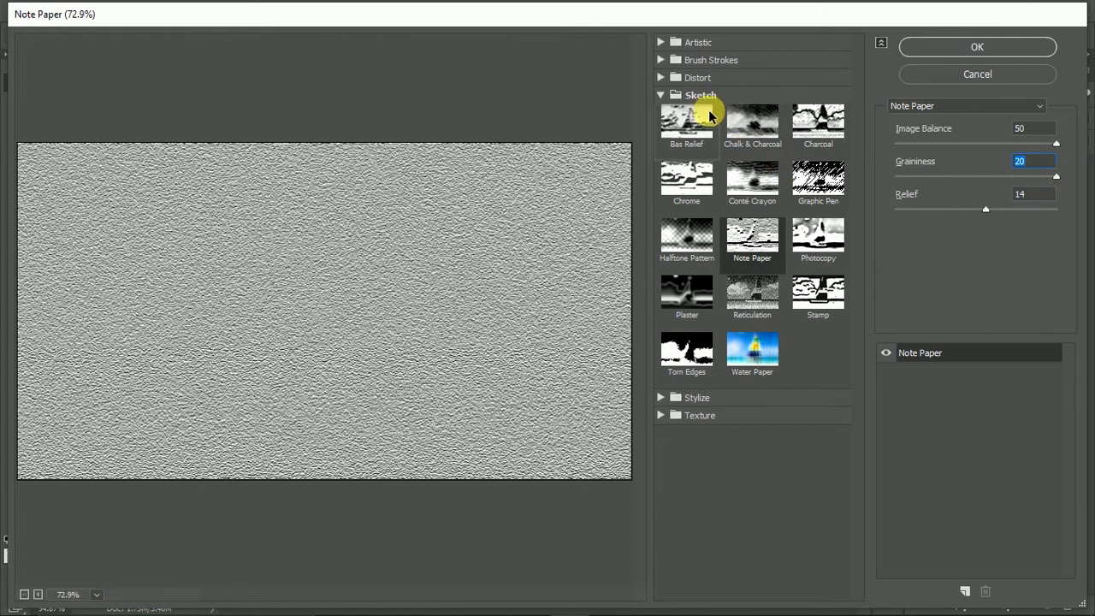
{"action": "left_click", "coordinate": [661, 95]}
{"action": "left_click", "coordinate": [661, 94]}
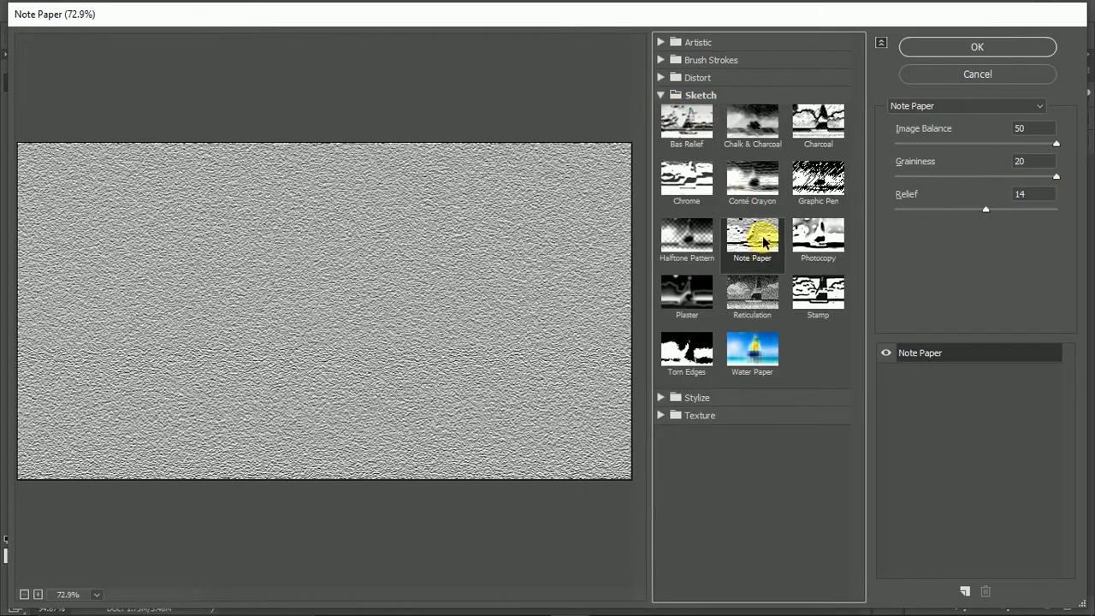
{"action": "left_click", "coordinate": [990, 210]}
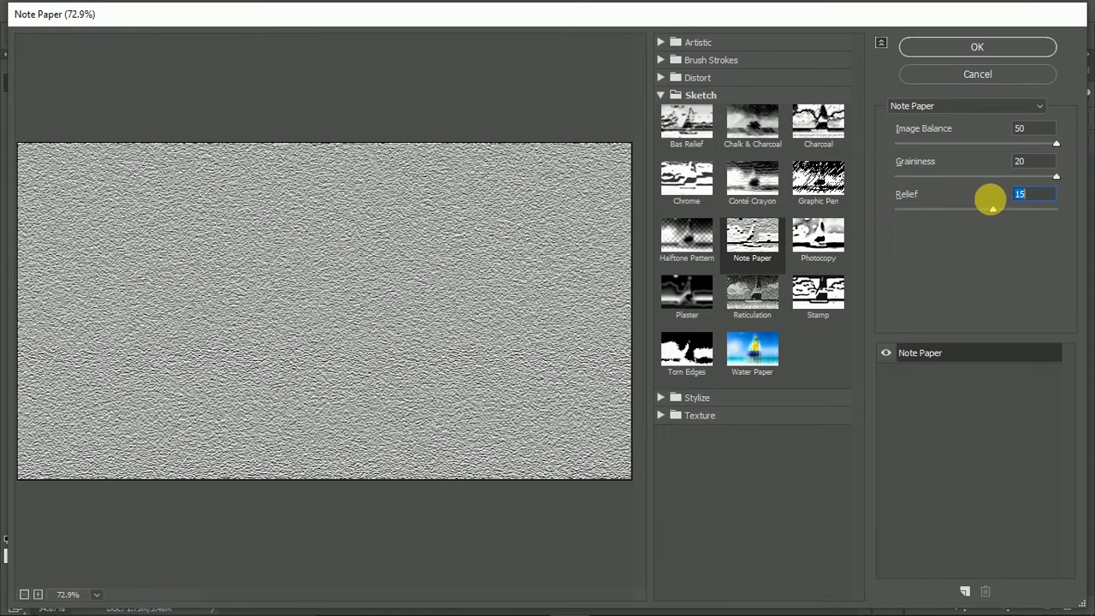
{"action": "left_click", "coordinate": [977, 48]}
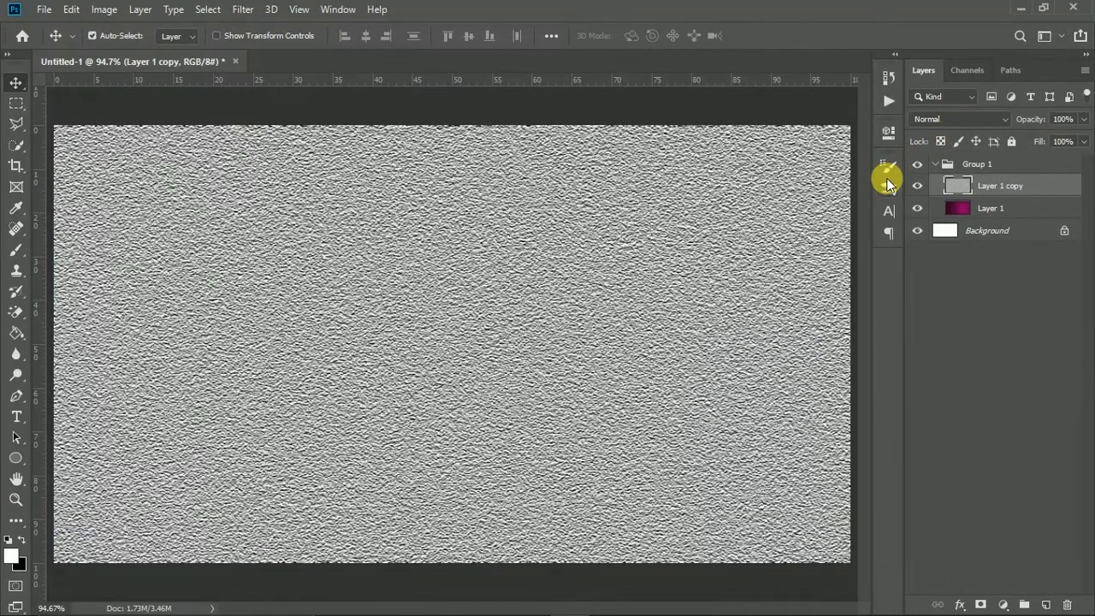
Set the textured Layer 1 copy to the Multiply blend mode at 50% opacity
{"action": "left_click", "coordinate": [981, 120]}
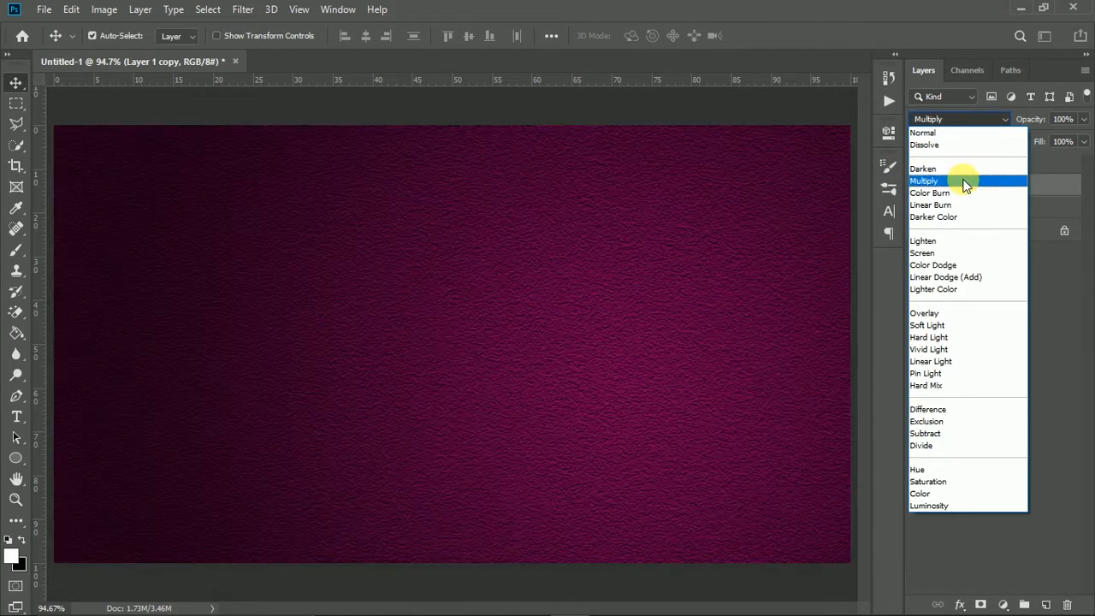
{"action": "left_click", "coordinate": [965, 184]}
{"action": "left_click", "coordinate": [1015, 281]}
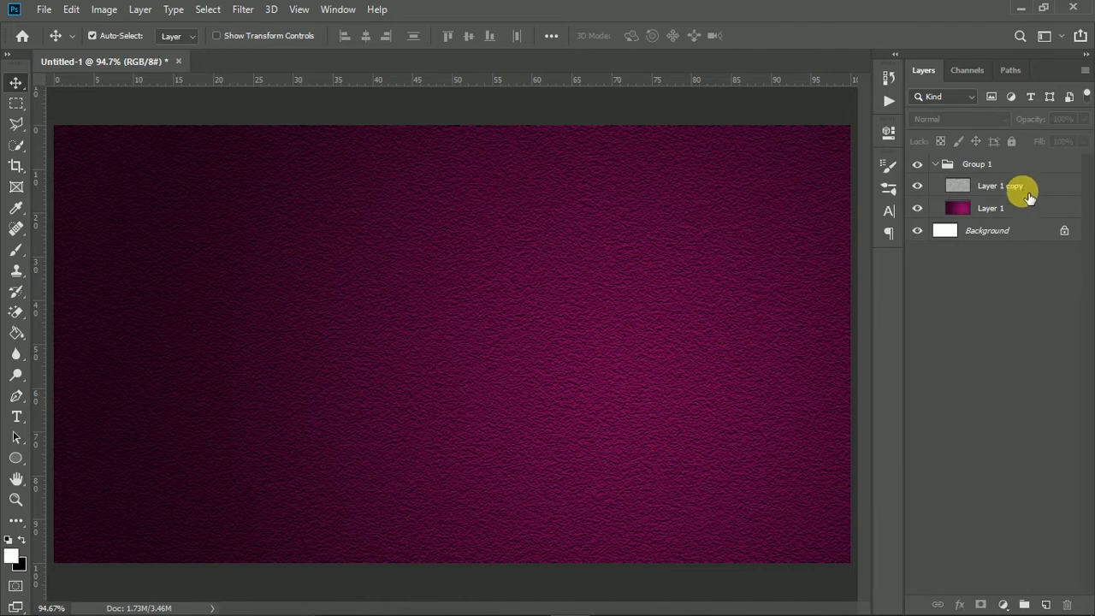
{"action": "left_click", "coordinate": [1035, 185]}
{"action": "left_click_drag", "start_coordinate": [1037, 122], "coordinate": [1006, 126]}
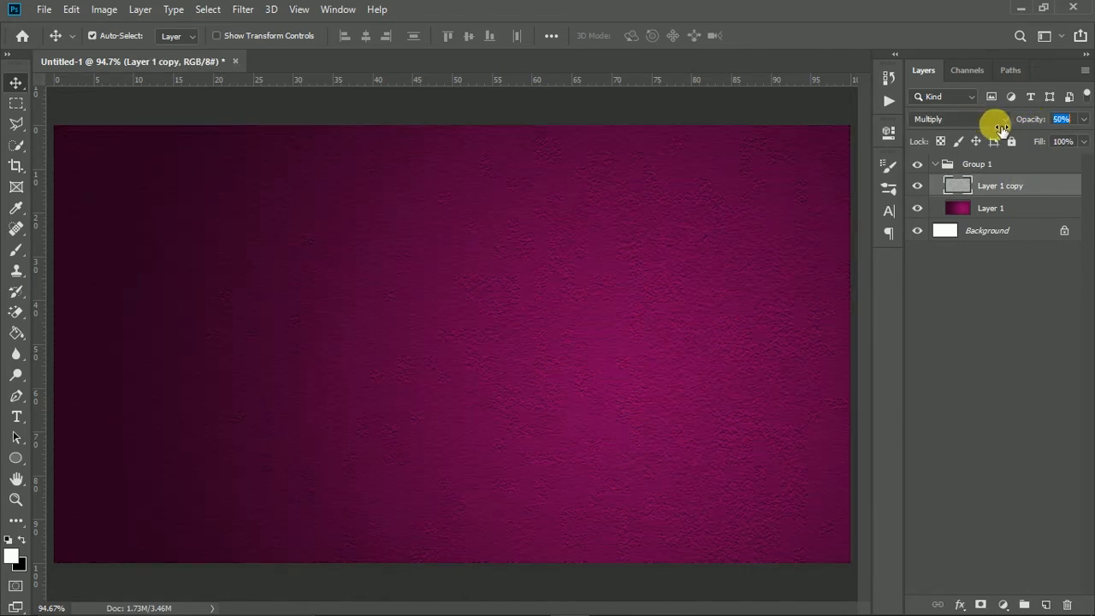
{"action": "left_click", "coordinate": [1040, 122]}
{"action": "type", "text": "50"}
{"action": "left_click", "coordinate": [913, 371]}
Collapse the group holding the gradient and texture layers and rename it Backgrounds
{"action": "left_click", "coordinate": [1010, 213]}
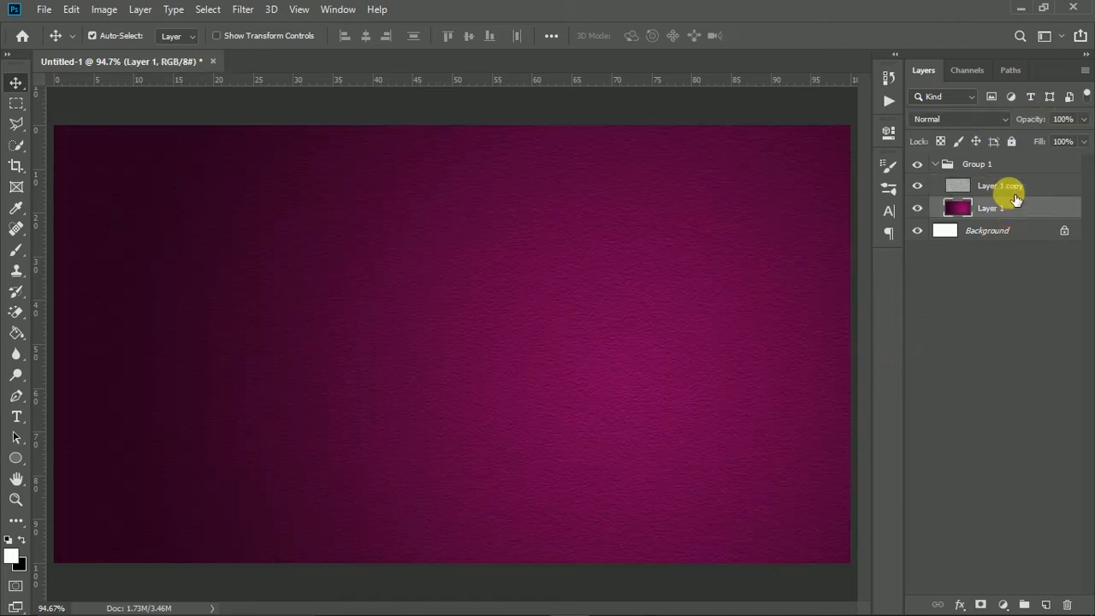
{"action": "left_click", "coordinate": [1003, 190]}
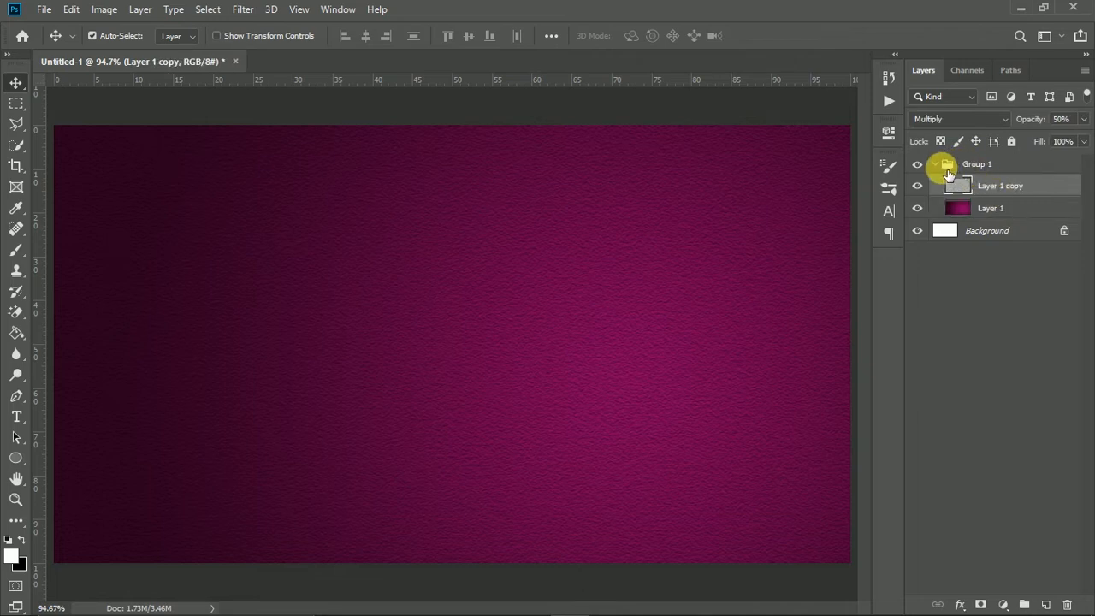
{"action": "left_click", "coordinate": [939, 164]}
{"action": "left_click", "coordinate": [976, 165]}
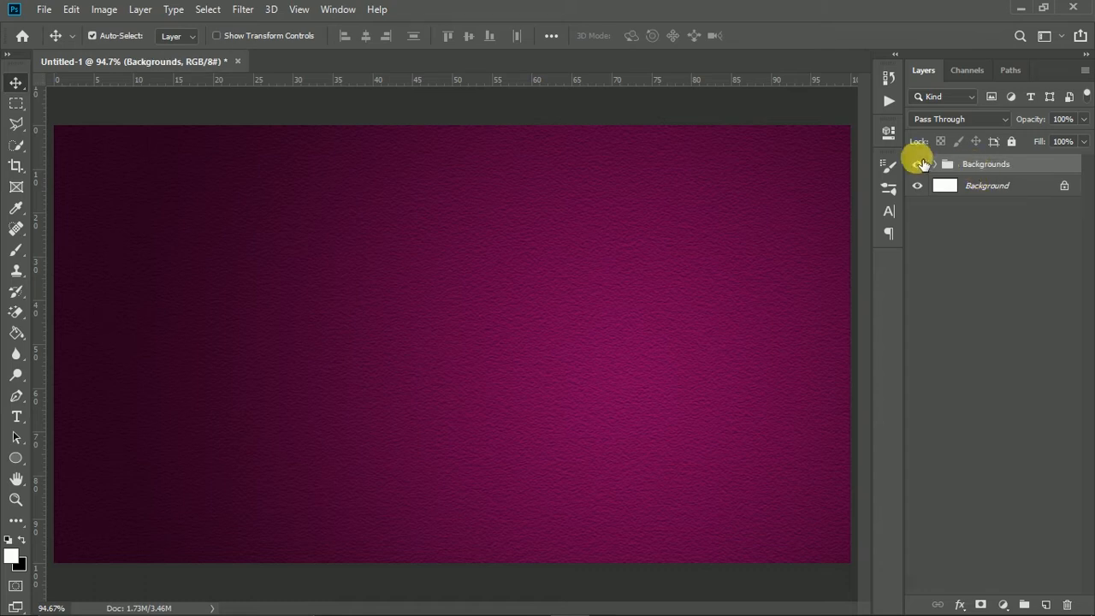
Place the image 5-2-burger-png from the 01 PNG images folder as an embedded object
{"action": "left_click", "coordinate": [42, 8]}
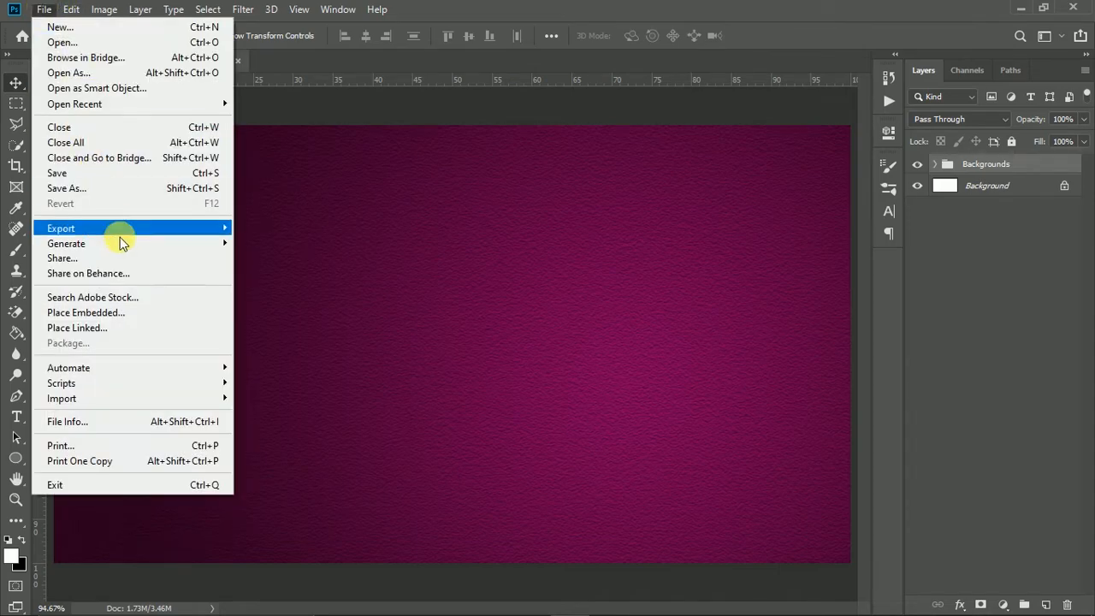
{"action": "left_click", "coordinate": [163, 316]}
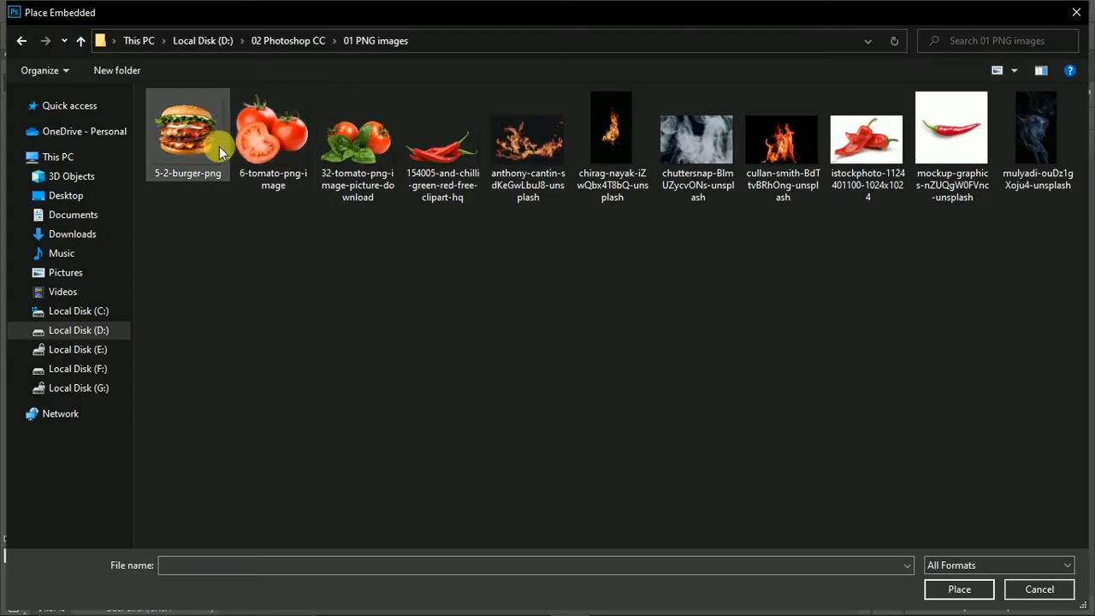
{"action": "left_click", "coordinate": [194, 147]}
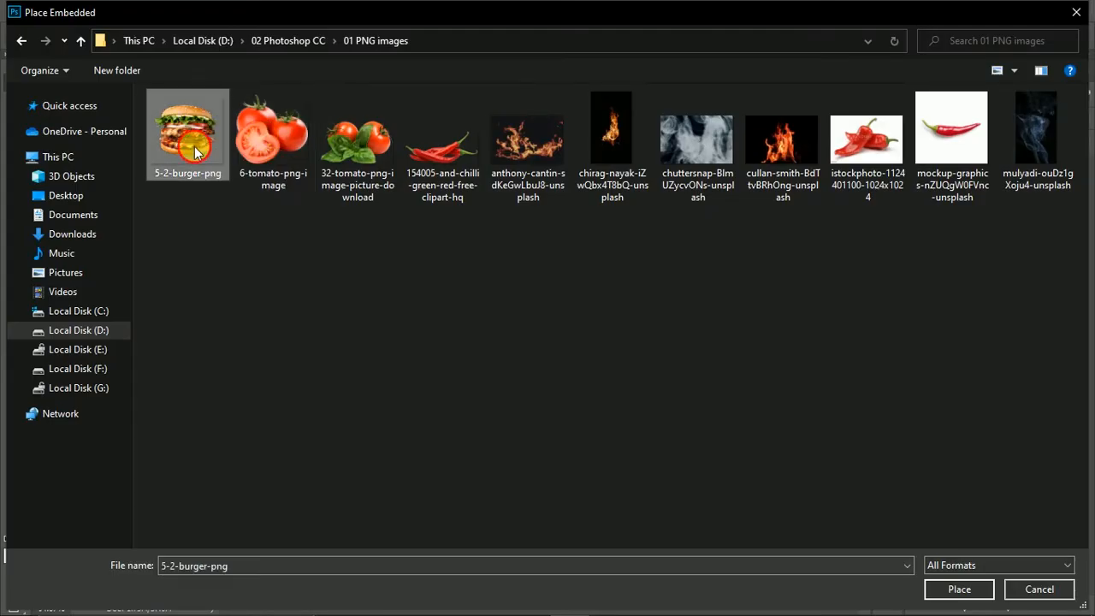
{"action": "double_click", "coordinate": [194, 146]}
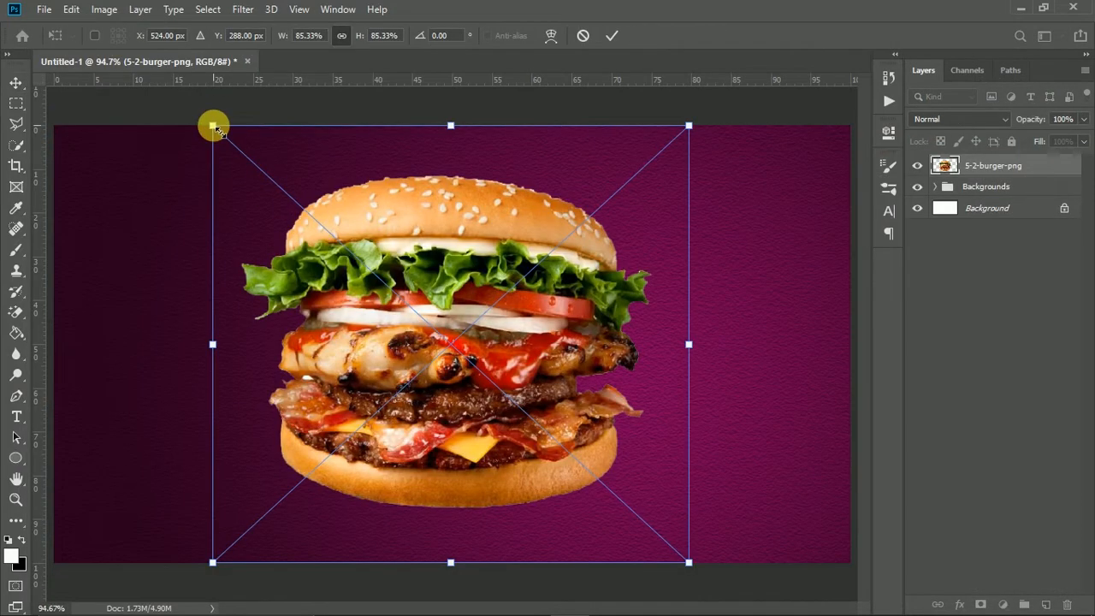
Scale the placed burger down and position it in the lower right part of the canvas
{"action": "left_click_drag", "start_coordinate": [218, 129], "coordinate": [320, 209]}
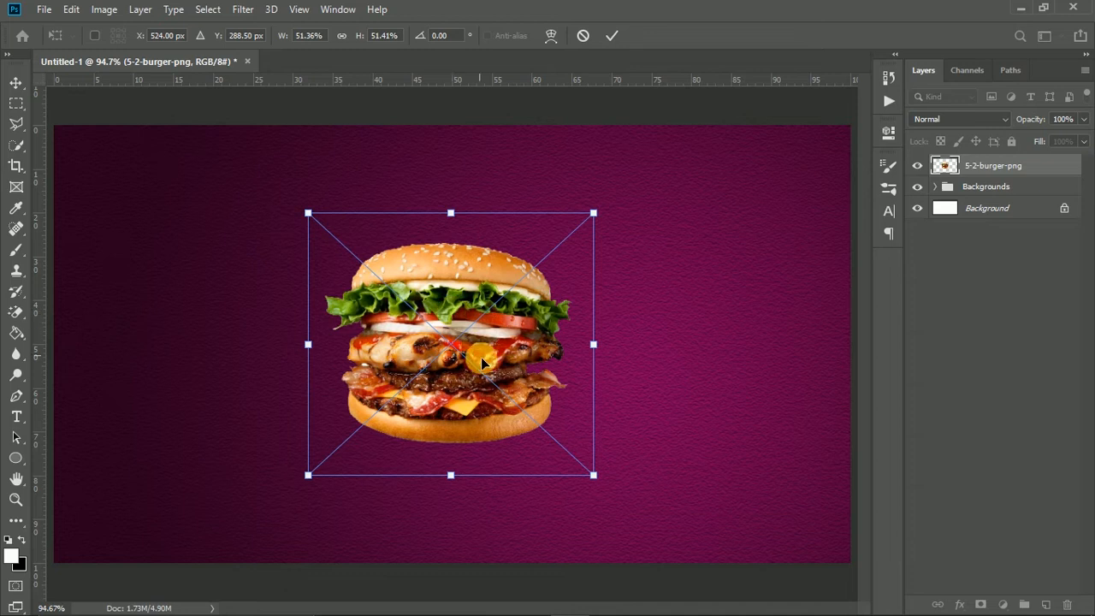
{"action": "left_click_drag", "start_coordinate": [448, 339], "coordinate": [612, 344]}
{"action": "left_click_drag", "start_coordinate": [481, 487], "coordinate": [456, 513]}
{"action": "left_click_drag", "start_coordinate": [609, 393], "coordinate": [598, 428]}
{"action": "left_click", "coordinate": [611, 35]}
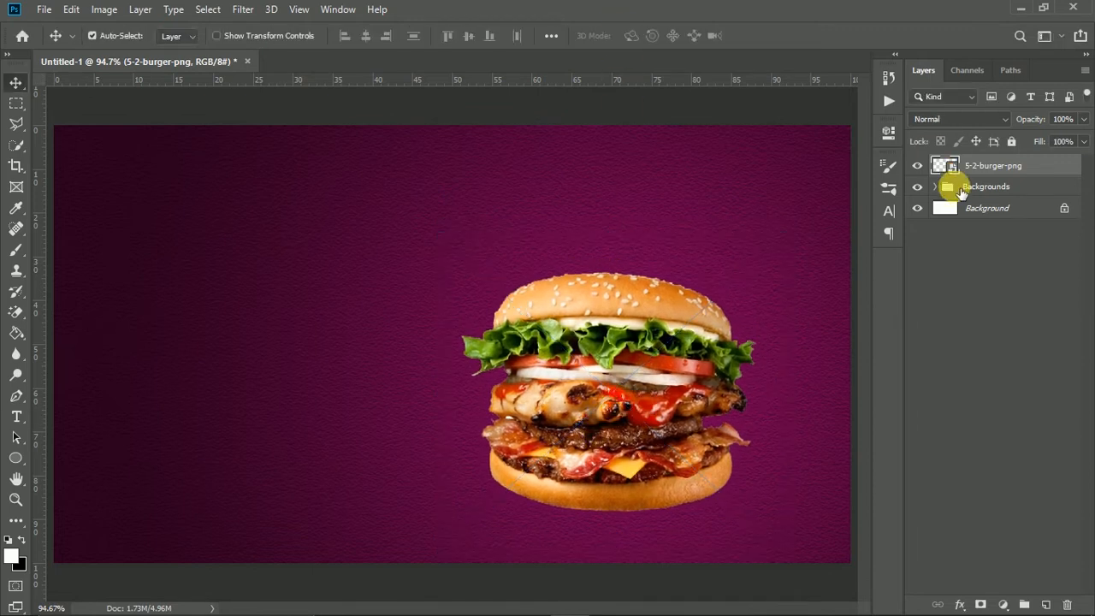
Put the burger layer into a new group and name the group Images
{"action": "key", "text": "ctrl+g"}
{"action": "double_click", "coordinate": [978, 163]}
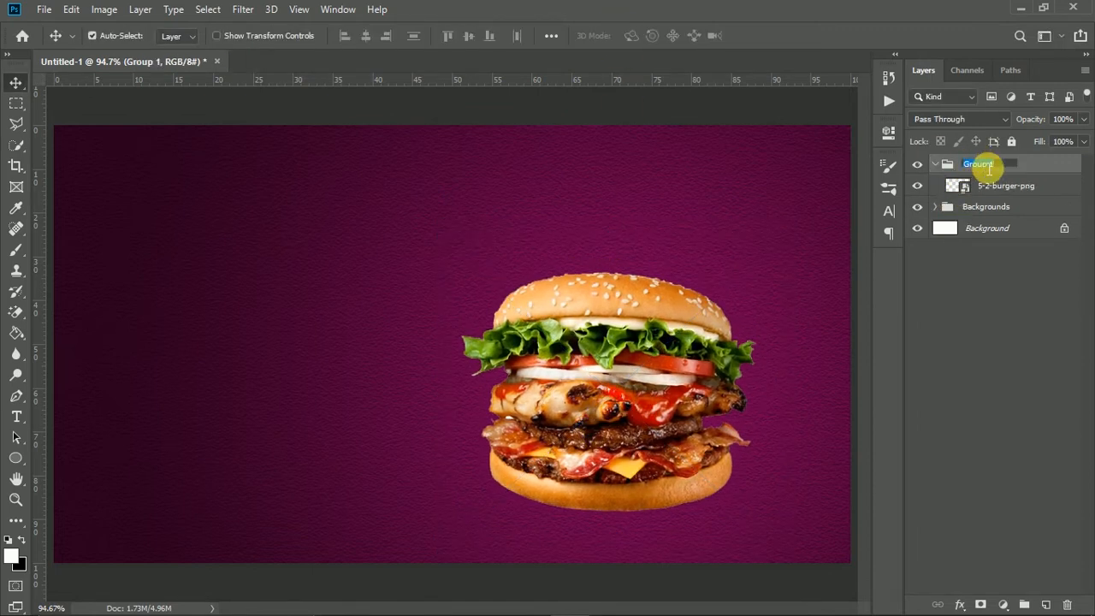
{"action": "type", "text": "Images"}
{"action": "key", "text": "Return"}
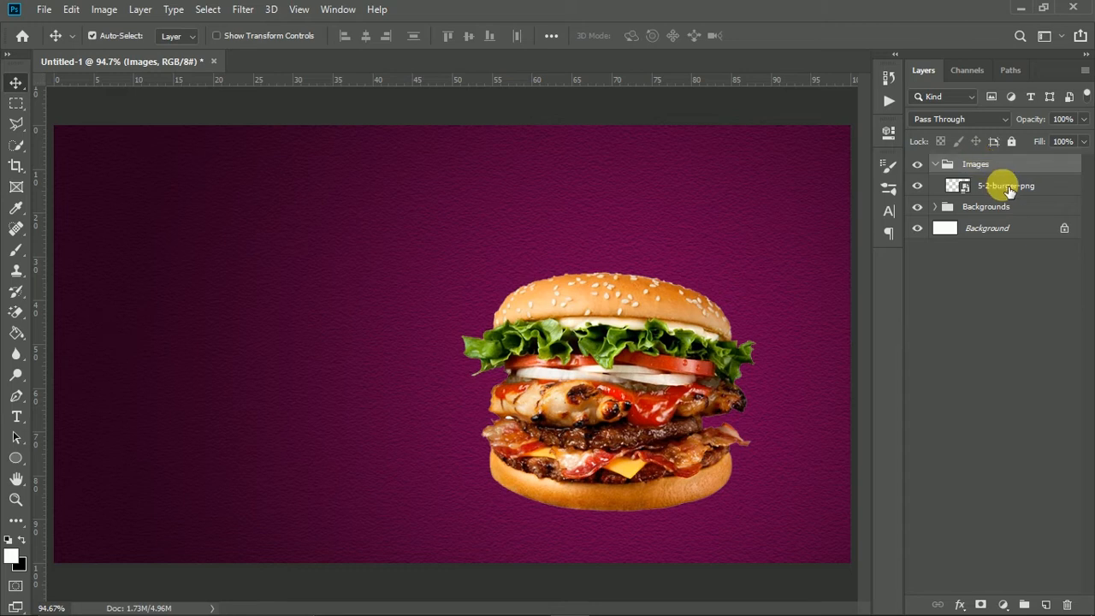
Add an empty layer named Shadow beneath the burger layer inside the Images group
{"action": "left_click", "coordinate": [997, 187]}
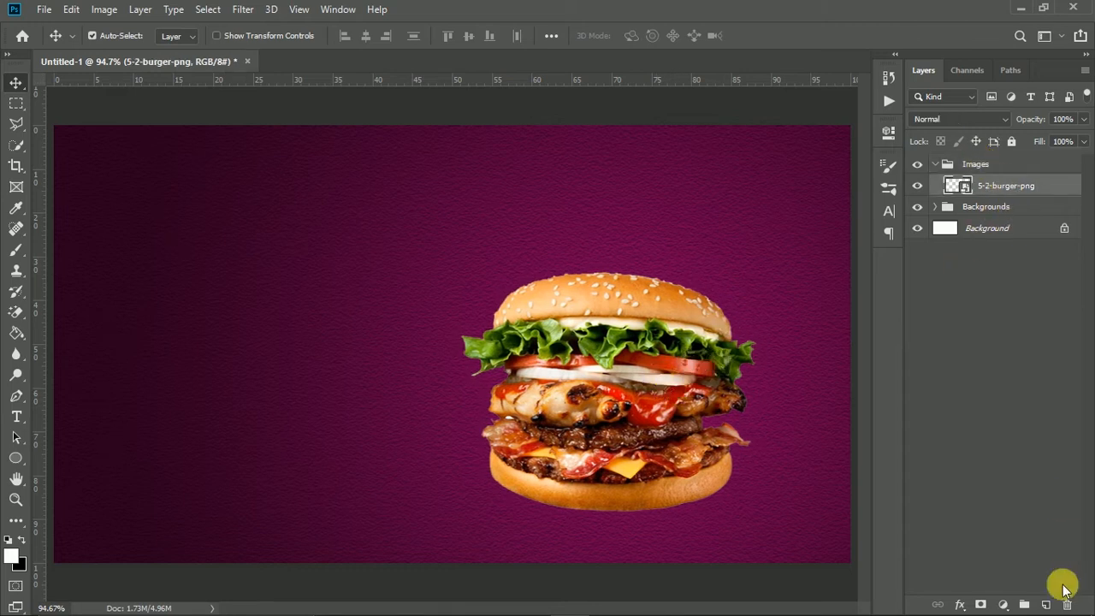
{"action": "left_click", "coordinate": [1047, 605]}
{"action": "left_click_drag", "start_coordinate": [1022, 183], "coordinate": [1027, 215]}
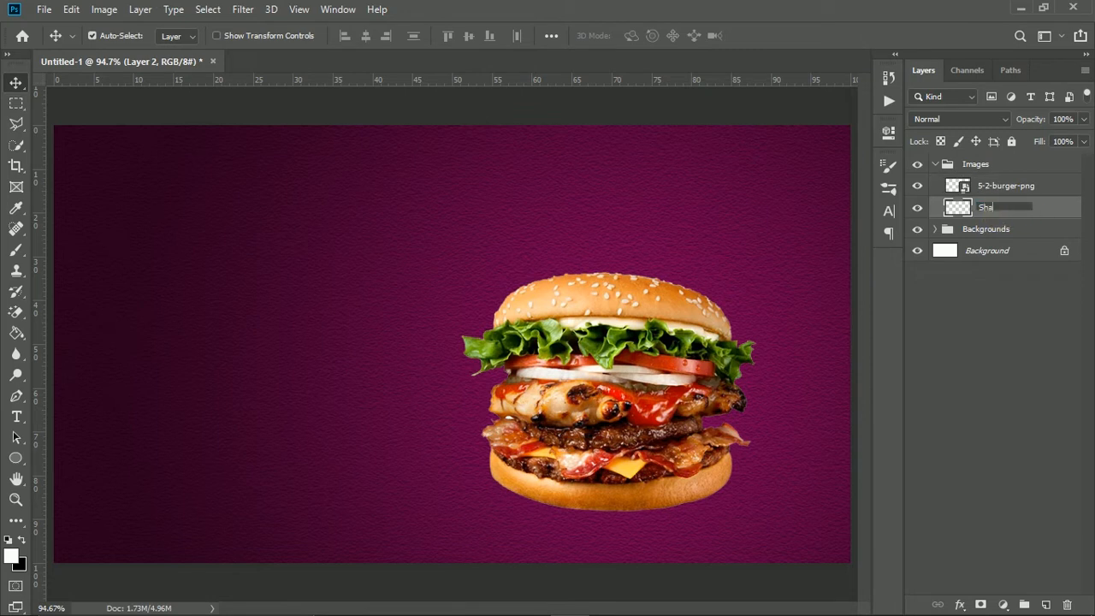
{"action": "key", "text": "Return"}
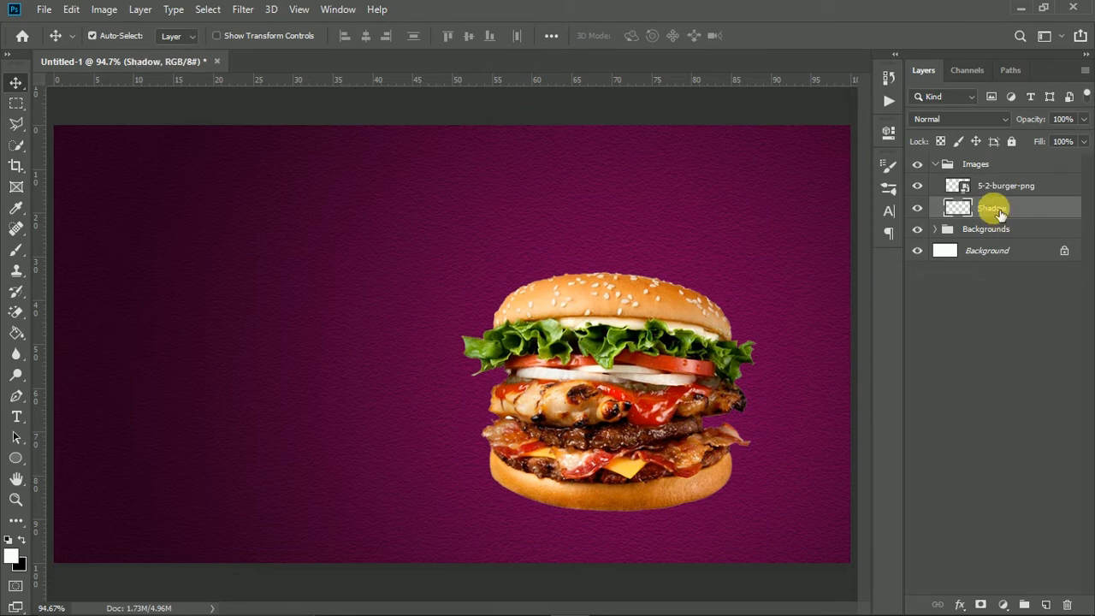
Place the red chilli image 154005-and-chilli-green-red-free-clipart-hq as an embedded object above the burger layer
{"action": "left_click", "coordinate": [1003, 186]}
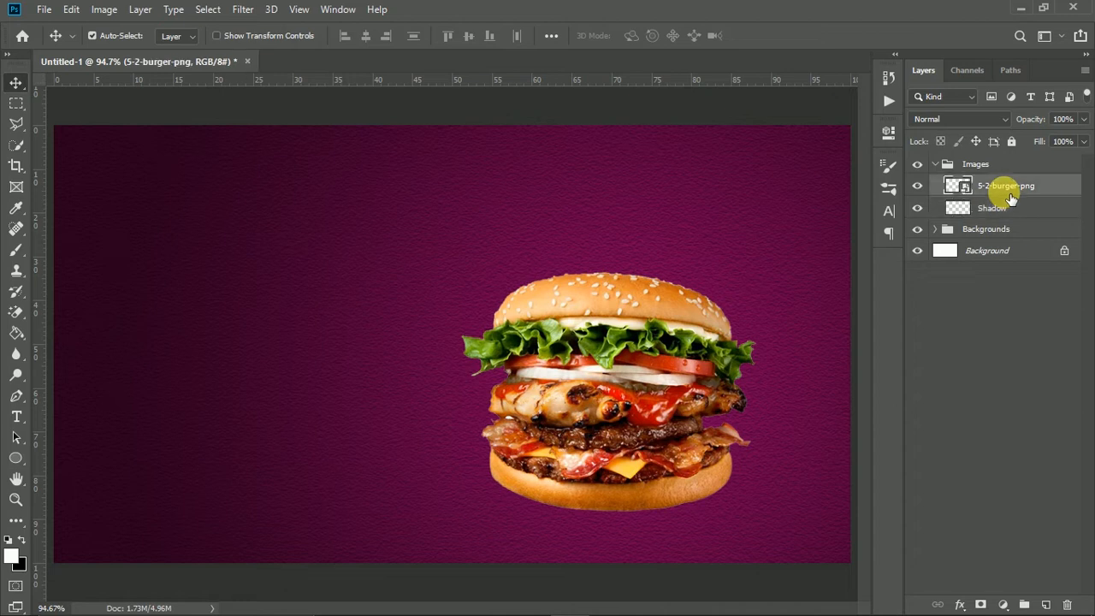
{"action": "left_click", "coordinate": [46, 10]}
{"action": "left_click", "coordinate": [159, 313]}
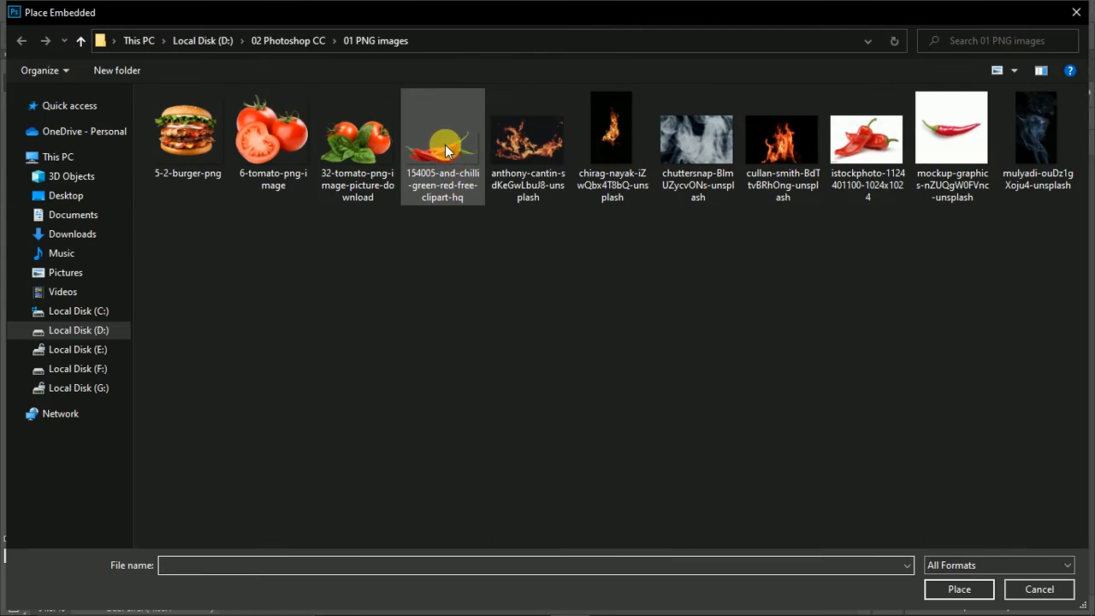
{"action": "double_click", "coordinate": [446, 150]}
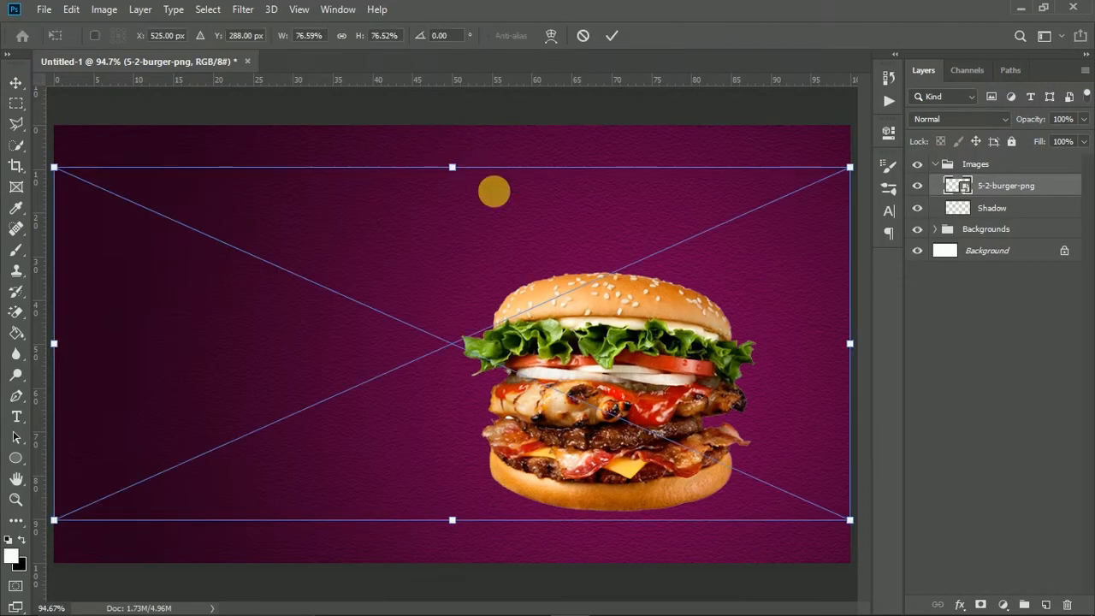
Scale the placed chillies down, position them at the burger's lower right edge, and shift the burger slightly right
{"action": "left_click_drag", "start_coordinate": [54, 168], "coordinate": [672, 457]}
{"action": "mouse_move", "coordinate": [733, 503]}
{"action": "left_mouse_down"}
{"action": "mouse_move", "coordinate": [704, 501]}
{"action": "mouse_move", "coordinate": [731, 509]}
{"action": "left_mouse_up"}
{"action": "left_click", "coordinate": [613, 35]}
{"action": "left_click_drag", "start_coordinate": [671, 460], "coordinate": [684, 464]}
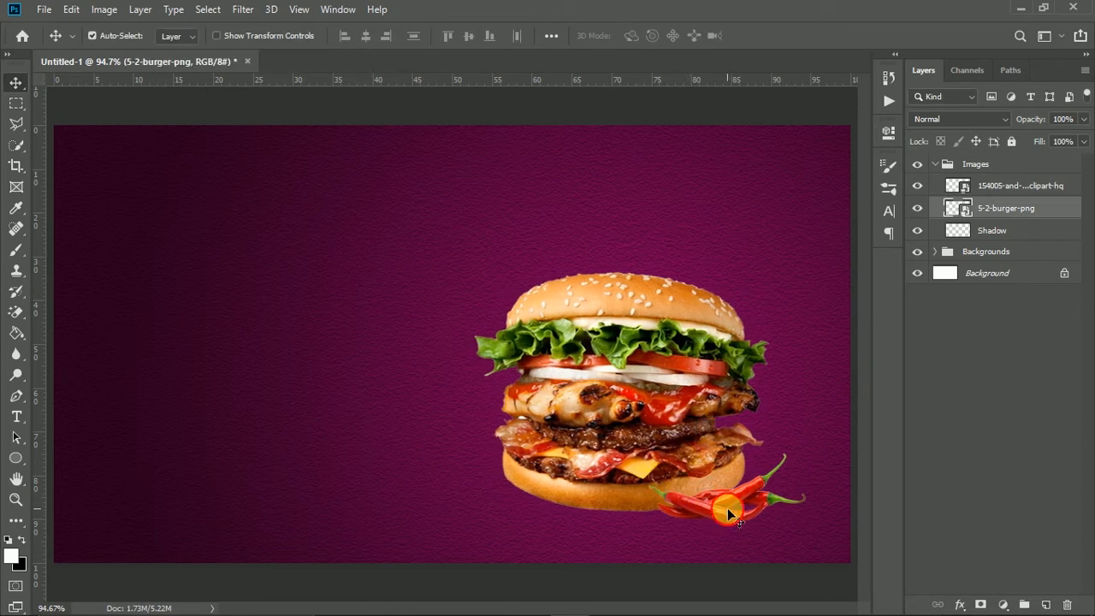
Enlarge the chillies slightly with Free Transform and position them over the burger's lower right edge
{"action": "left_click", "coordinate": [728, 512]}
{"action": "key", "text": "ctrl+t"}
{"action": "left_click_drag", "start_coordinate": [819, 522], "coordinate": [851, 533]}
{"action": "left_click_drag", "start_coordinate": [793, 511], "coordinate": [775, 511]}
{"action": "key", "text": "Return"}
Enlarge the burger to about 62% with Free Transform and nudge it slightly upward
{"action": "left_click", "coordinate": [667, 417]}
{"action": "key", "text": "ctrl+t"}
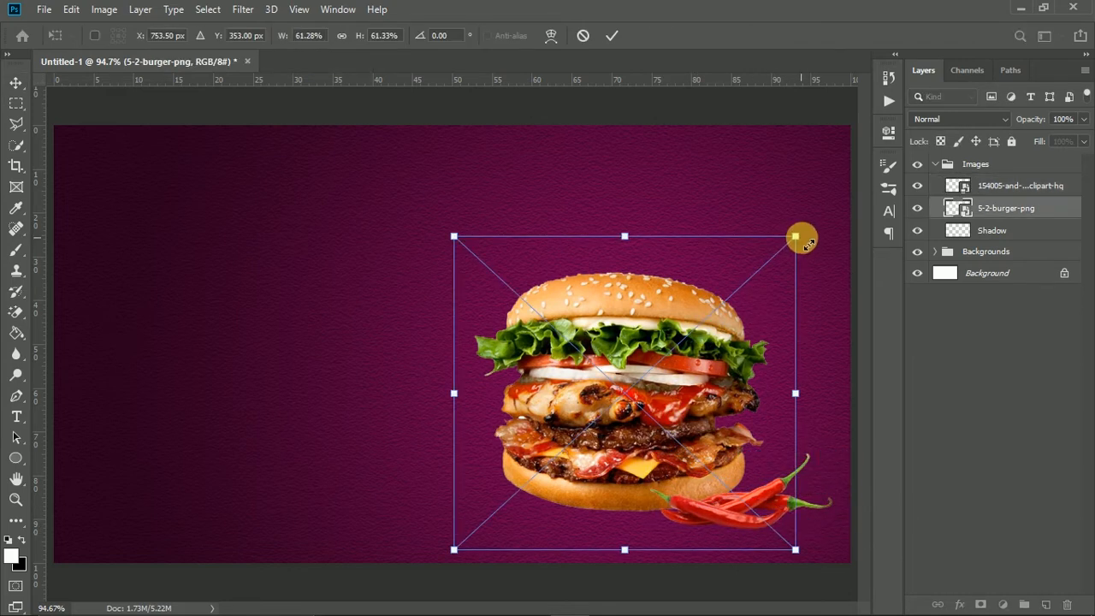
{"action": "left_click_drag", "start_coordinate": [797, 237], "coordinate": [805, 234]}
{"action": "left_click_drag", "start_coordinate": [661, 376], "coordinate": [658, 373]}
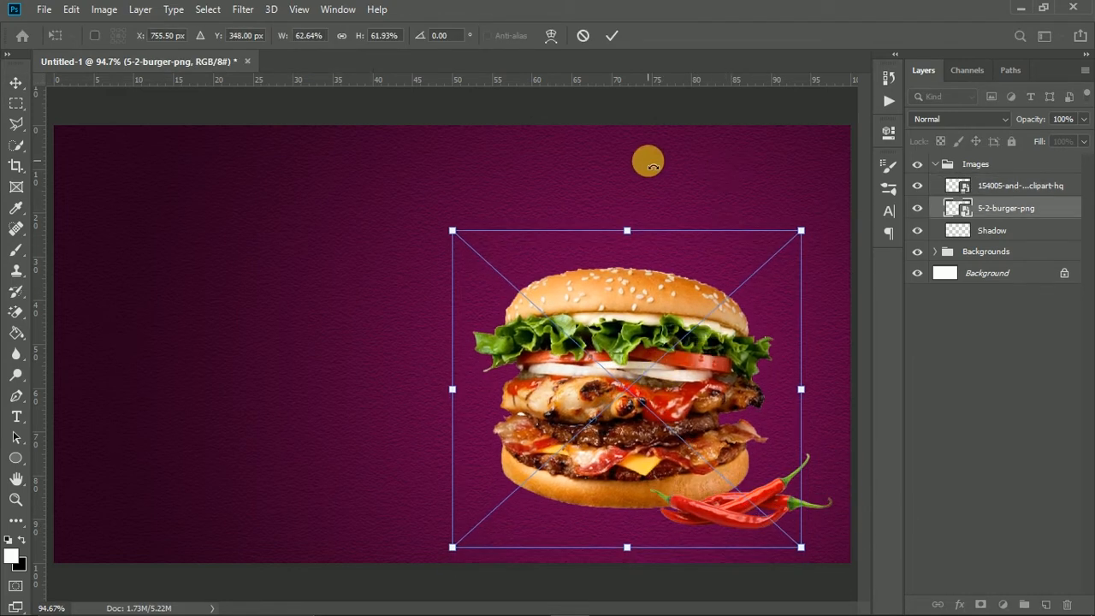
{"action": "key", "text": "Return"}
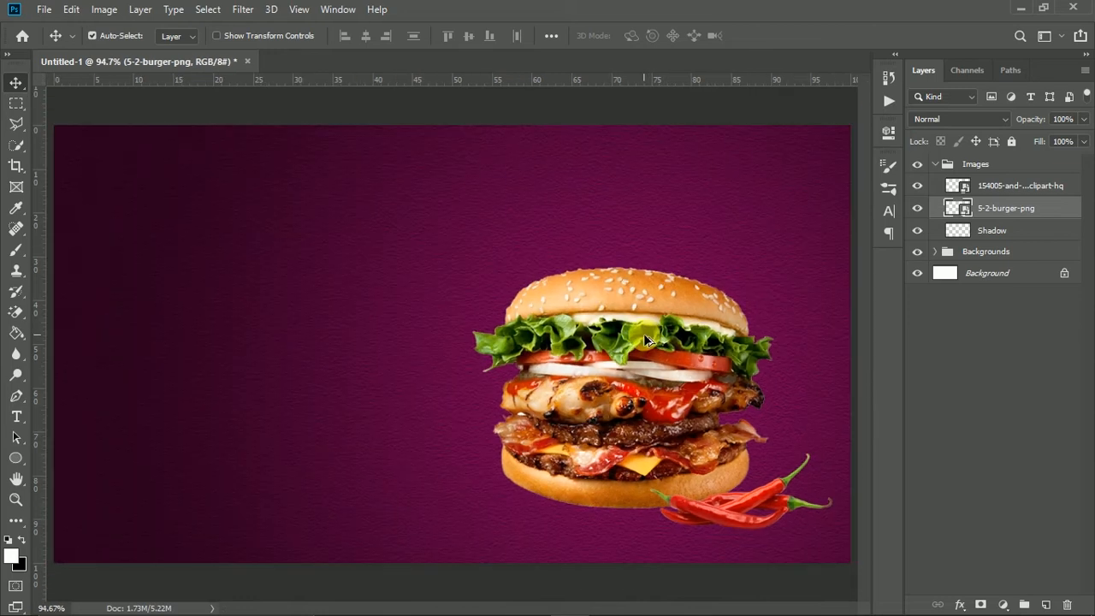
Start a Levels adjustment on the chilli layer and set its midtone input level to 0.72
{"action": "left_click", "coordinate": [761, 498]}
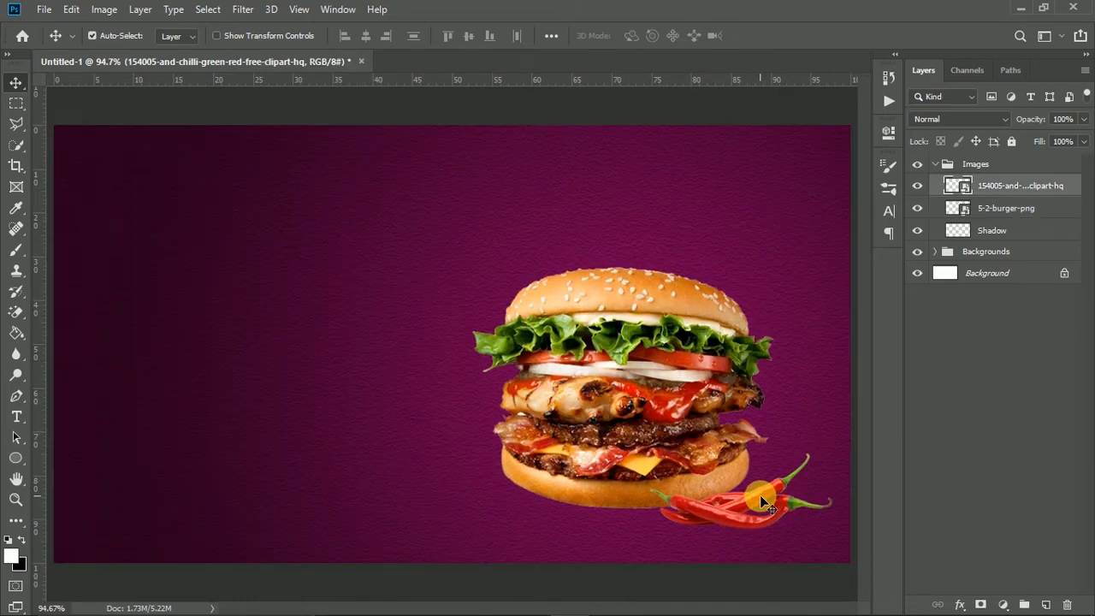
{"action": "left_click", "coordinate": [103, 9]}
{"action": "mouse_move", "coordinate": [181, 51]}
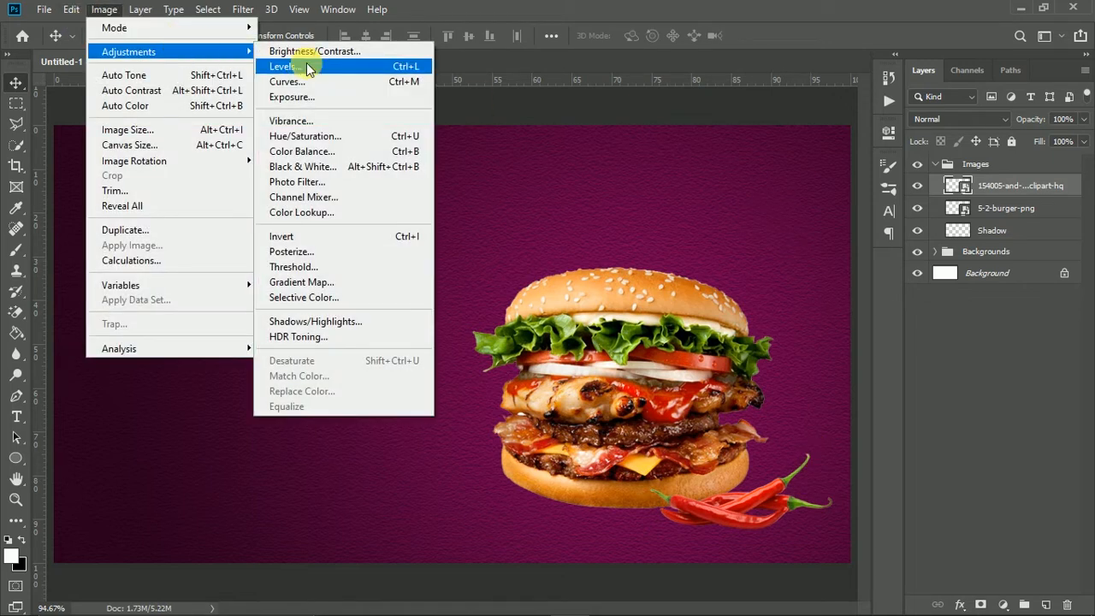
{"action": "left_click", "coordinate": [341, 71]}
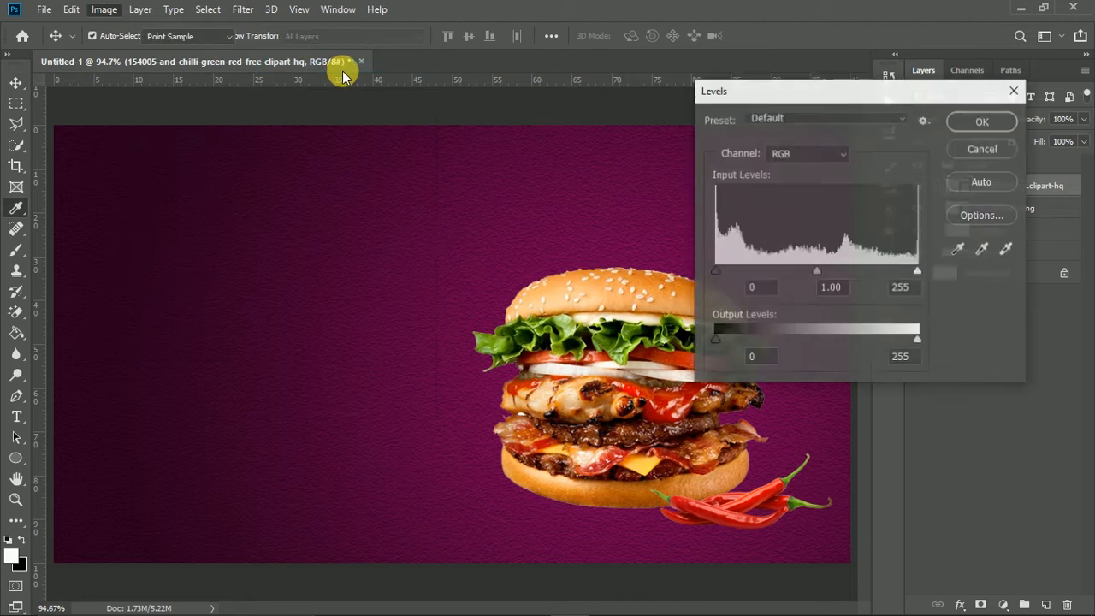
{"action": "left_click_drag", "start_coordinate": [804, 90], "coordinate": [195, 145]}
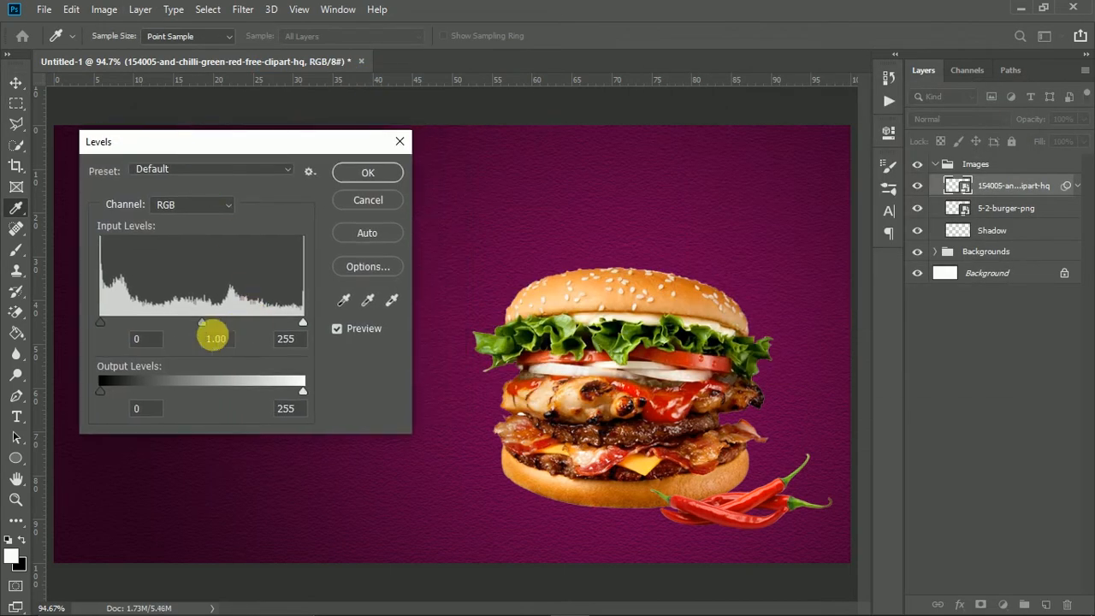
{"action": "left_click_drag", "start_coordinate": [202, 328], "coordinate": [223, 325]}
{"action": "mouse_move", "coordinate": [303, 391]}
{"action": "left_mouse_down"}
{"action": "mouse_move", "coordinate": [282, 394]}
{"action": "mouse_move", "coordinate": [304, 392]}
{"action": "left_mouse_up"}
{"action": "left_click", "coordinate": [100, 391]}
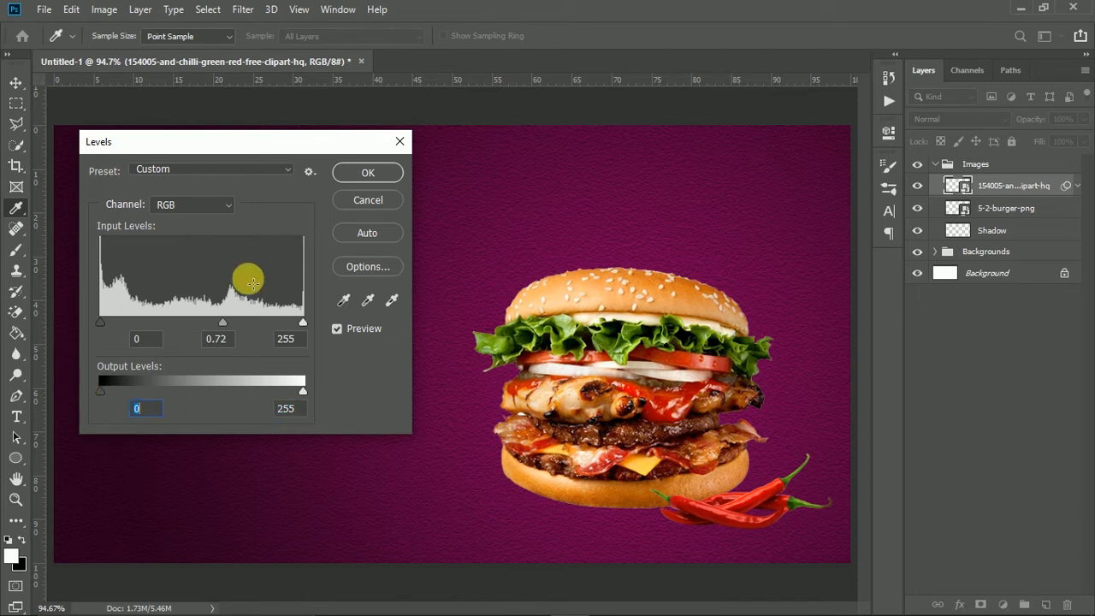
Lower the white and raise the black input level slightly, apply the chilli Levels, and collapse the layer's filter list
{"action": "left_click_drag", "start_coordinate": [302, 323], "coordinate": [286, 329]}
{"action": "left_click_drag", "start_coordinate": [101, 325], "coordinate": [114, 326]}
{"action": "left_click", "coordinate": [368, 171]}
{"action": "left_click", "coordinate": [612, 333]}
{"action": "left_click", "coordinate": [1078, 186]}
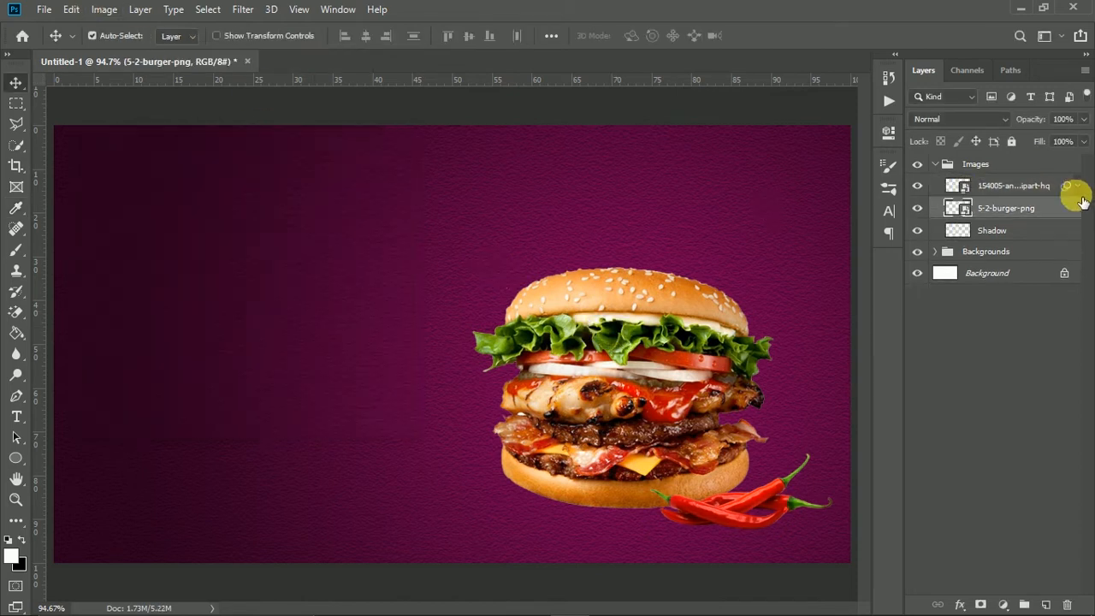
Darken the burger layer's midtones slightly with a Levels adjustment and collapse its filter list
{"action": "left_click", "coordinate": [918, 209]}
{"action": "left_click", "coordinate": [918, 209]}
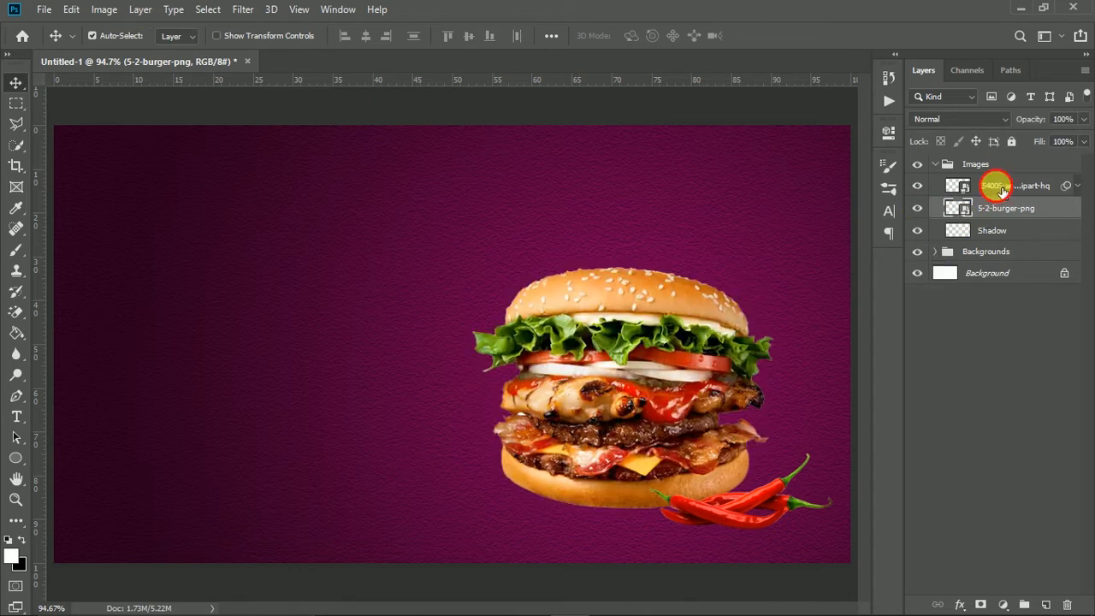
{"action": "left_click", "coordinate": [103, 9]}
{"action": "mouse_move", "coordinate": [167, 52]}
{"action": "left_click", "coordinate": [305, 65]}
{"action": "left_click_drag", "start_coordinate": [202, 322], "coordinate": [215, 320]}
{"action": "left_click", "coordinate": [368, 172]}
{"action": "left_click", "coordinate": [1078, 208]}
On the Shadow layer, set up a black Soft Round brush with 0% hardness, a flattened tip and 479 px size
{"action": "left_click", "coordinate": [976, 231]}
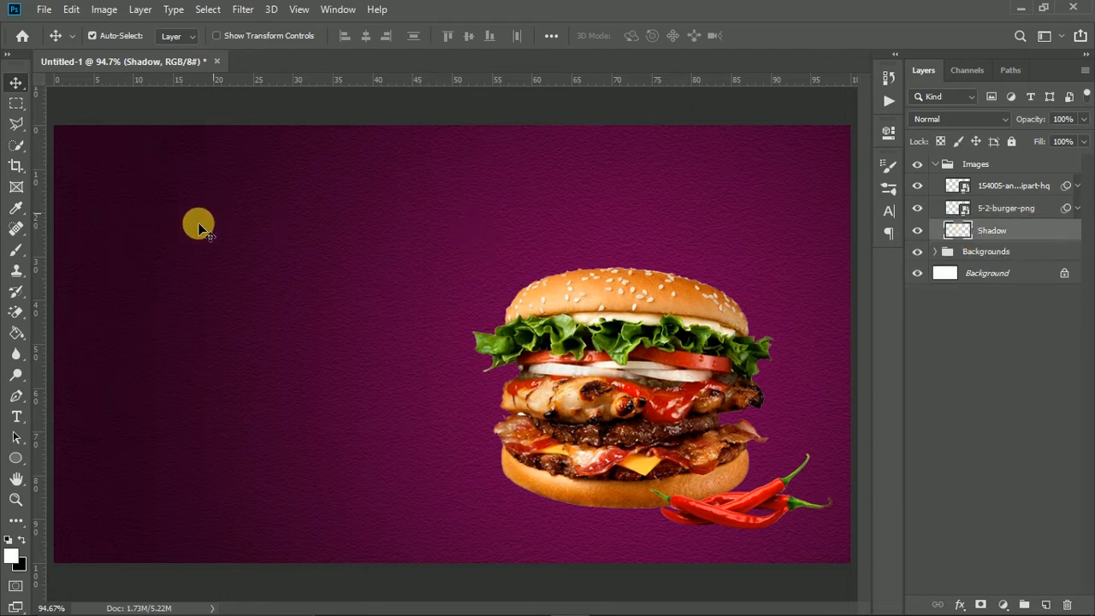
{"action": "left_click", "coordinate": [15, 250]}
{"action": "right_click", "coordinate": [208, 237]}
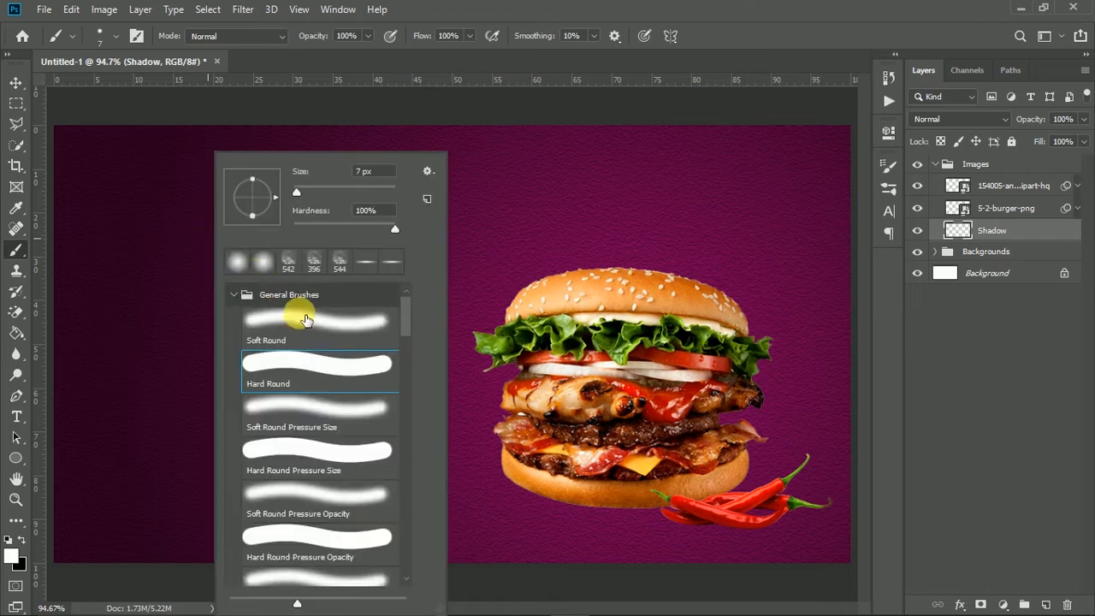
{"action": "left_click_drag", "start_coordinate": [296, 191], "coordinate": [379, 191]}
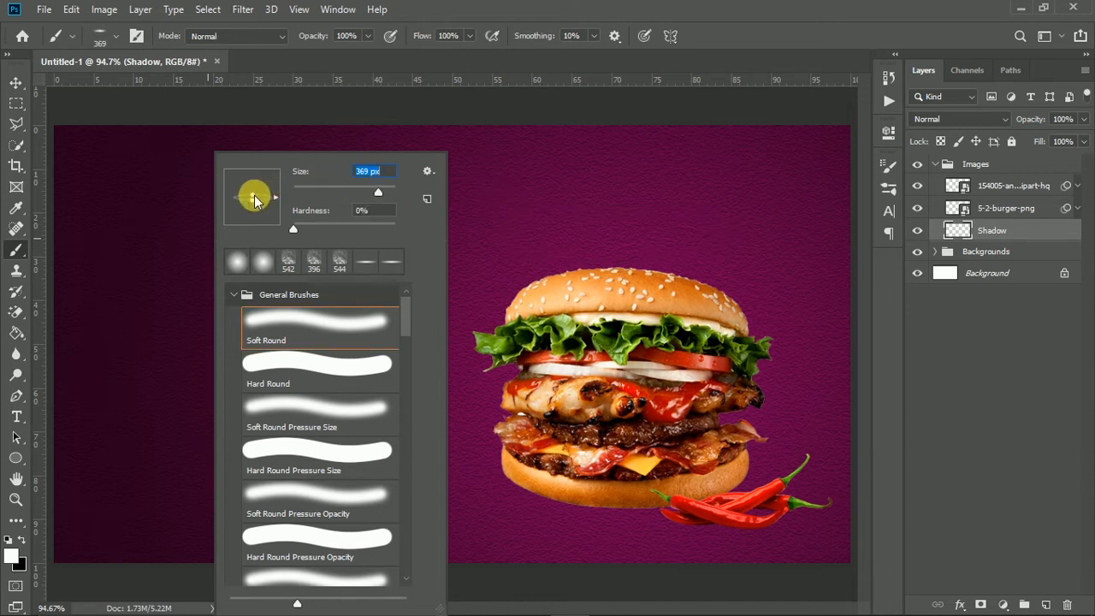
{"action": "left_click", "coordinate": [652, 4]}
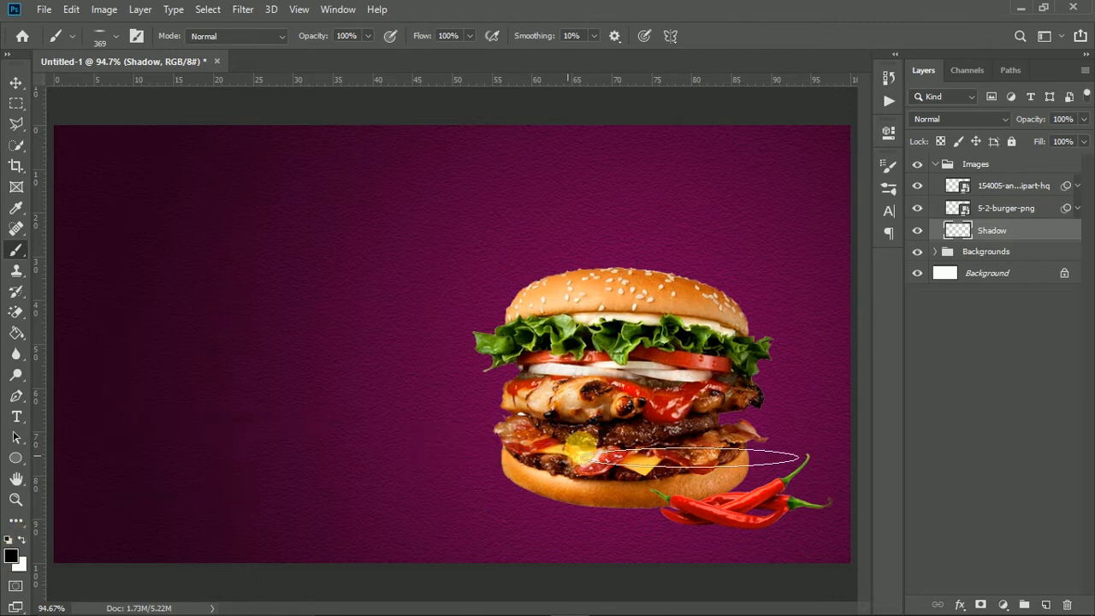
{"action": "left_click_drag", "start_coordinate": [595, 447], "coordinate": [618, 456]}
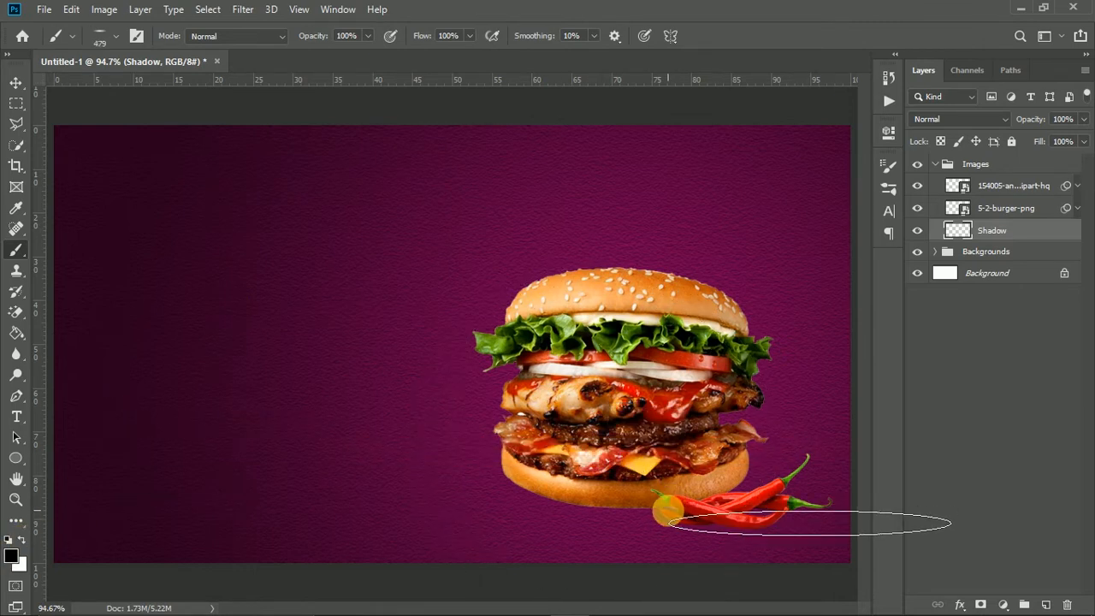
Move the burger and the chillies slightly upward to make room for a shadow beneath them
{"action": "key", "text": "v"}
{"action": "left_click_drag", "start_coordinate": [621, 466], "coordinate": [621, 450]}
{"action": "left_click_drag", "start_coordinate": [725, 521], "coordinate": [730, 510]}
{"action": "key", "text": "b"}
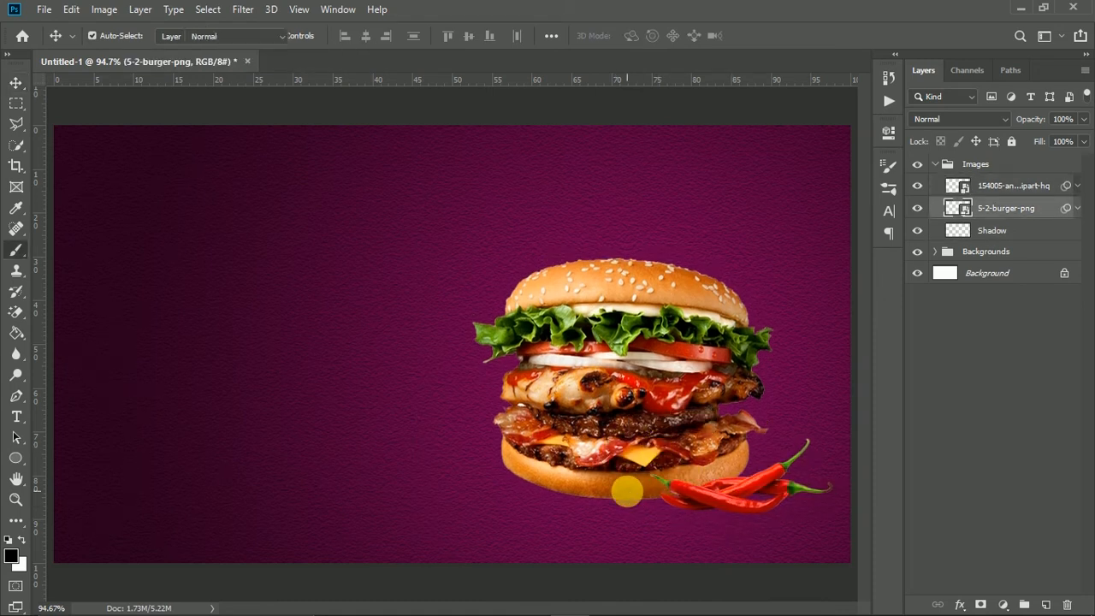
Try a shadow stroke under the burger on the Shadow layer and make the flattened brush tip slightly rounder
{"action": "left_click", "coordinate": [958, 232]}
{"action": "mouse_move", "coordinate": [625, 487]}
{"action": "left_mouse_down"}
{"action": "mouse_move", "coordinate": [701, 505]}
{"action": "mouse_move", "coordinate": [630, 501]}
{"action": "mouse_move", "coordinate": [651, 519]}
{"action": "left_mouse_up"}
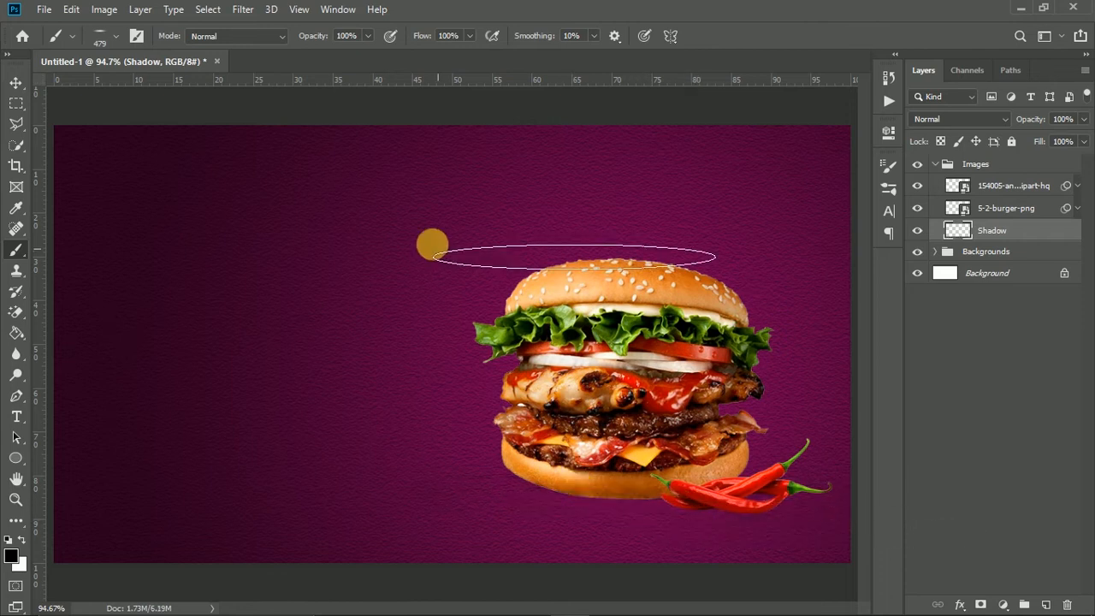
{"action": "right_click", "coordinate": [431, 242]}
{"action": "key", "text": "Return"}
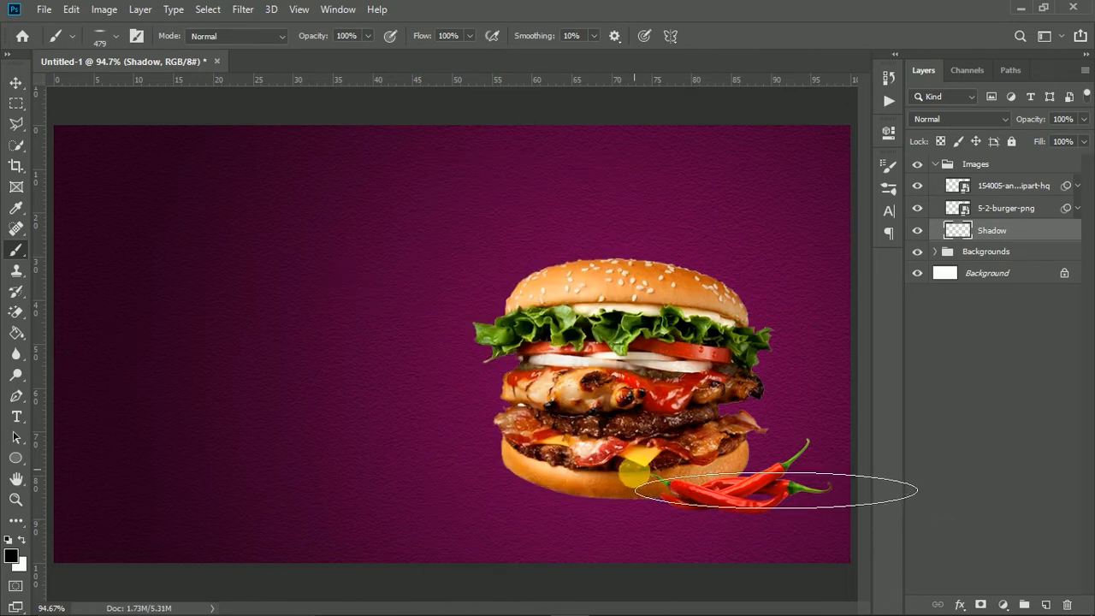
Paint a soft black shadow beneath the burger and chillies on the Shadow layer, varying the brush size
{"action": "left_click", "coordinate": [614, 485]}
{"action": "left_click", "coordinate": [627, 498]}
{"action": "left_click", "coordinate": [686, 509]}
{"action": "left_click_drag", "start_coordinate": [624, 425], "coordinate": [575, 426]}
{"action": "left_click_drag", "start_coordinate": [732, 505], "coordinate": [695, 505]}
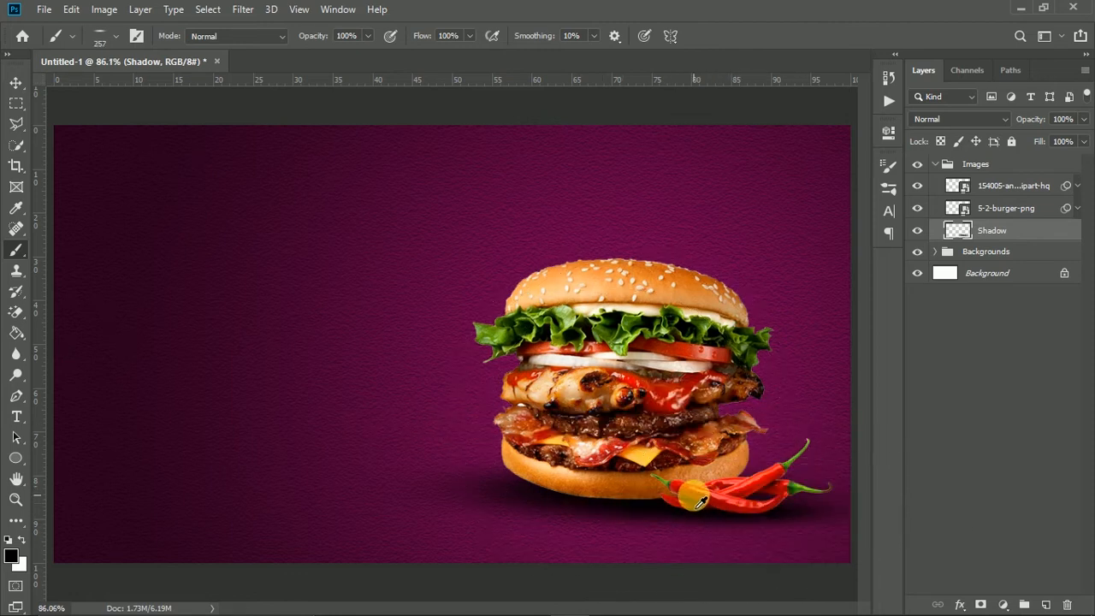
{"action": "scroll", "coordinate": [695, 496], "scroll_direction": "down", "scroll_amount": 1}
{"action": "left_click_drag", "start_coordinate": [532, 470], "coordinate": [667, 481]}
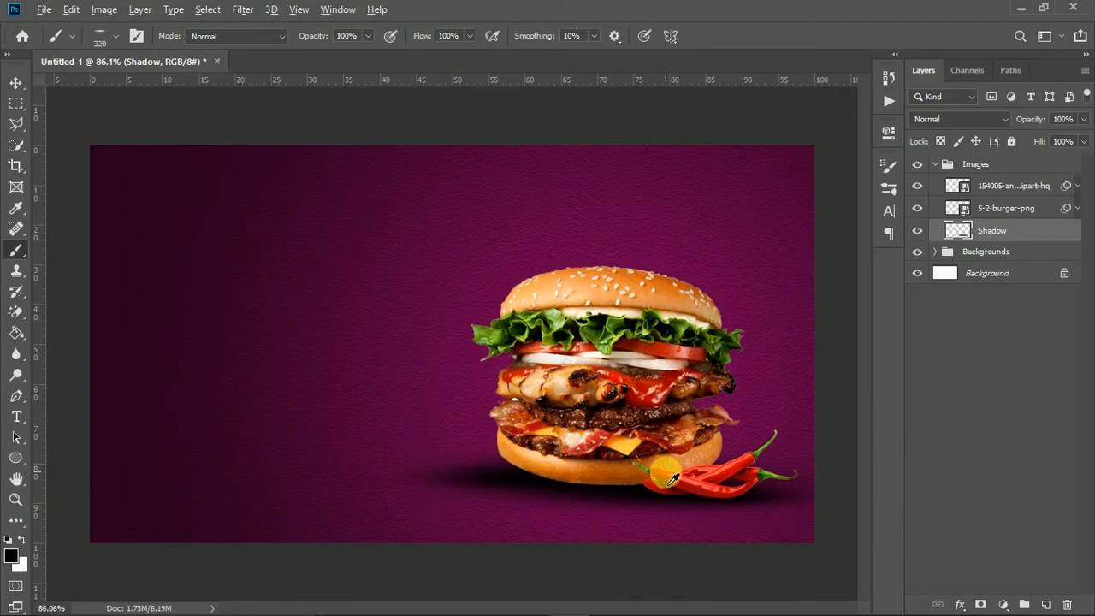
Convert the Shadow layer to a smart object and apply a Gaussian Blur with a radius of about 9 pixels
{"action": "right_click", "coordinate": [1042, 235]}
{"action": "left_click", "coordinate": [943, 219]}
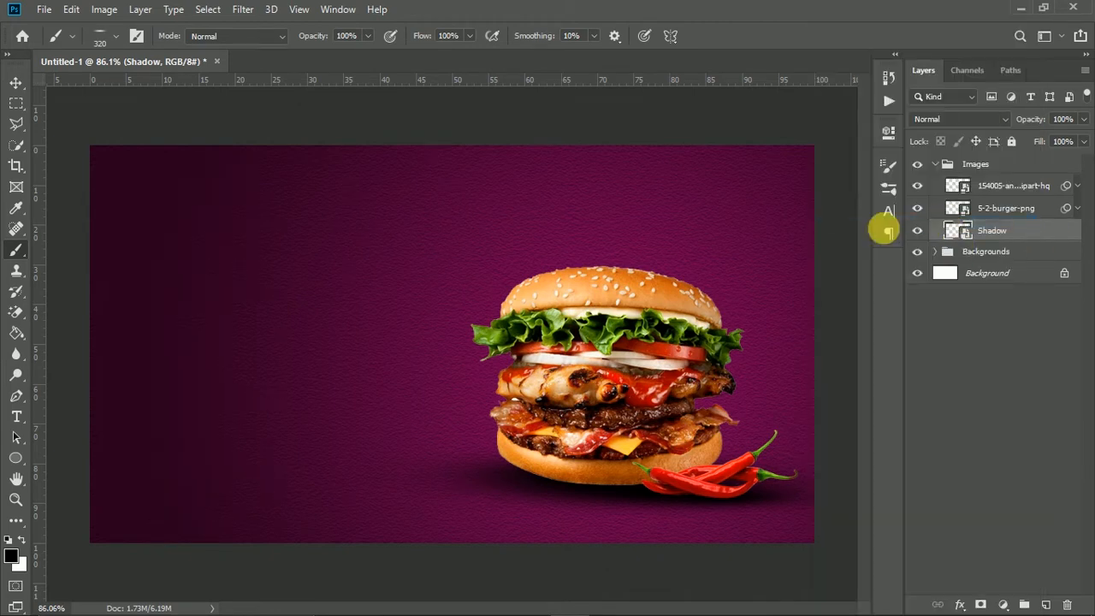
{"action": "left_click", "coordinate": [255, 8]}
{"action": "mouse_move", "coordinate": [386, 191]}
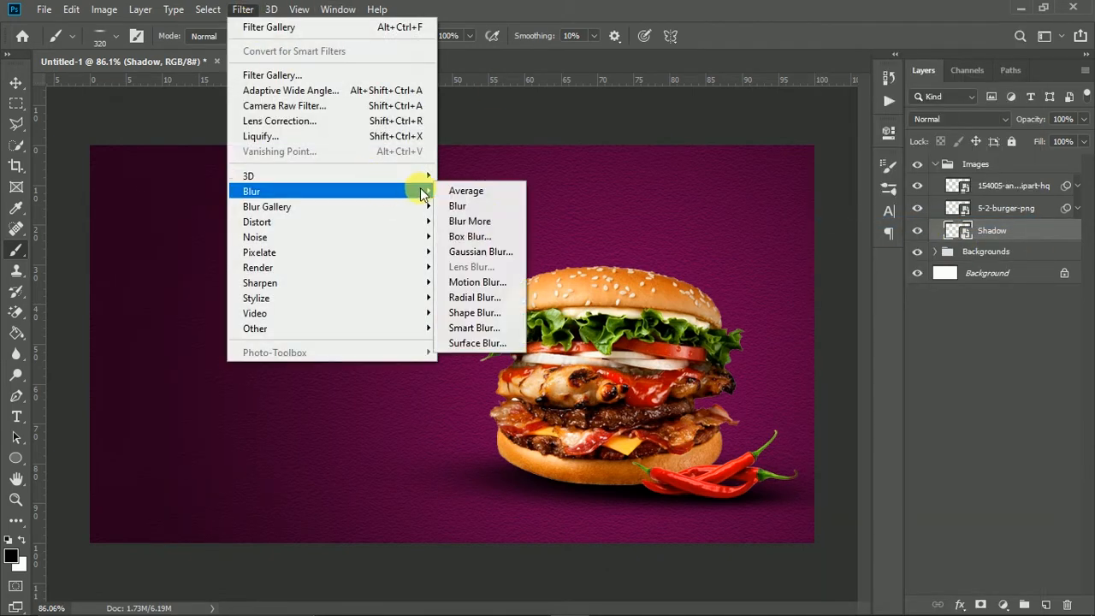
{"action": "left_click", "coordinate": [511, 251]}
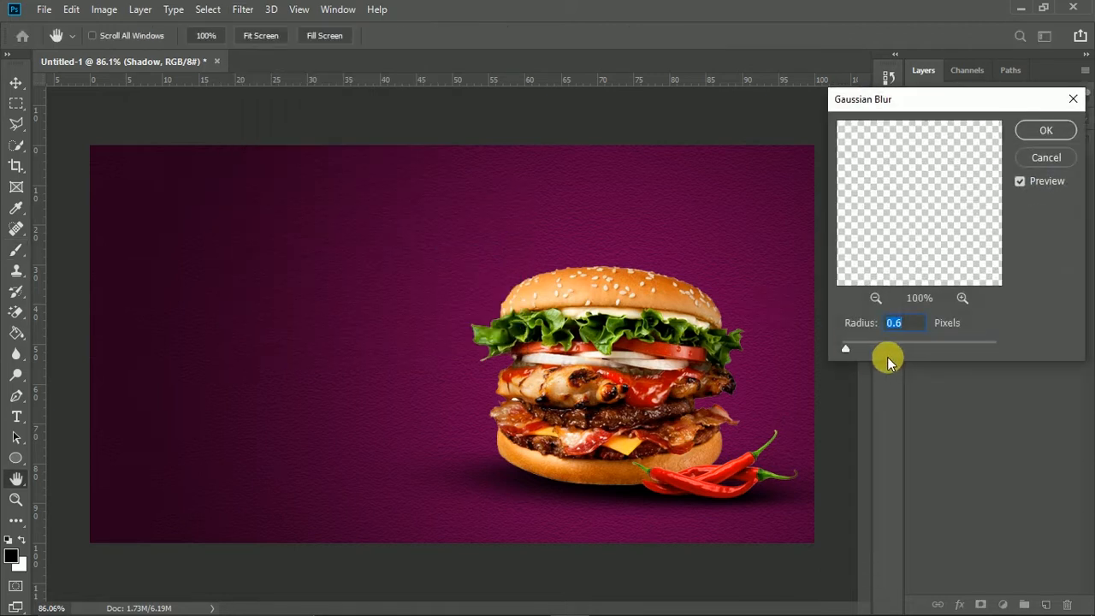
{"action": "left_click_drag", "start_coordinate": [853, 351], "coordinate": [861, 346]}
{"action": "type", "text": "9."}
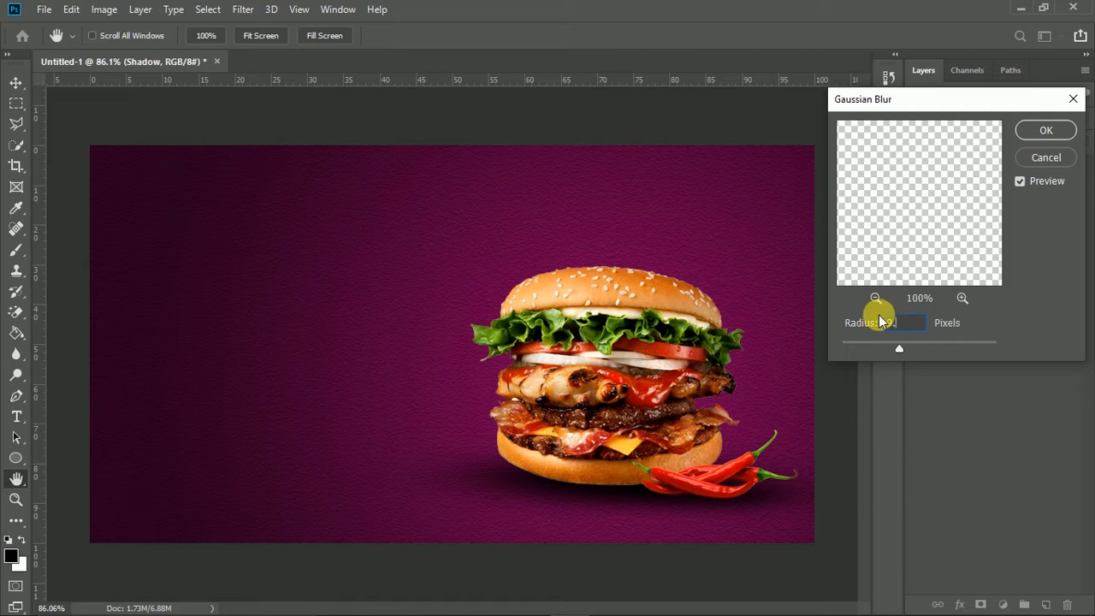
{"action": "left_click", "coordinate": [1045, 131]}
Collapse the Shadow layer's filter list and the Images group
{"action": "key", "text": "b"}
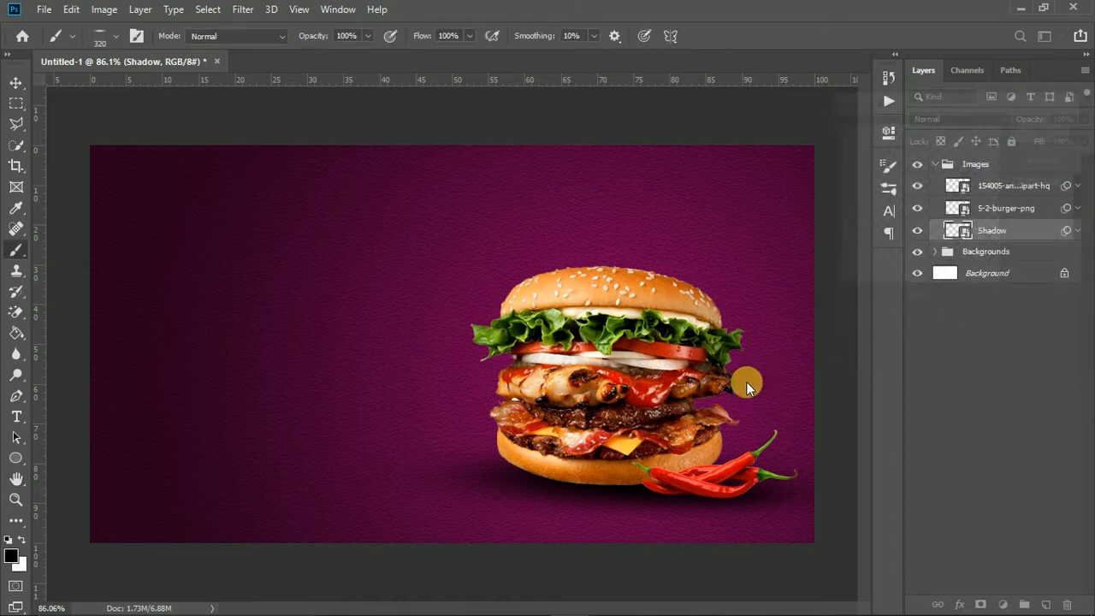
{"action": "left_click", "coordinate": [1078, 233]}
{"action": "left_click", "coordinate": [937, 164]}
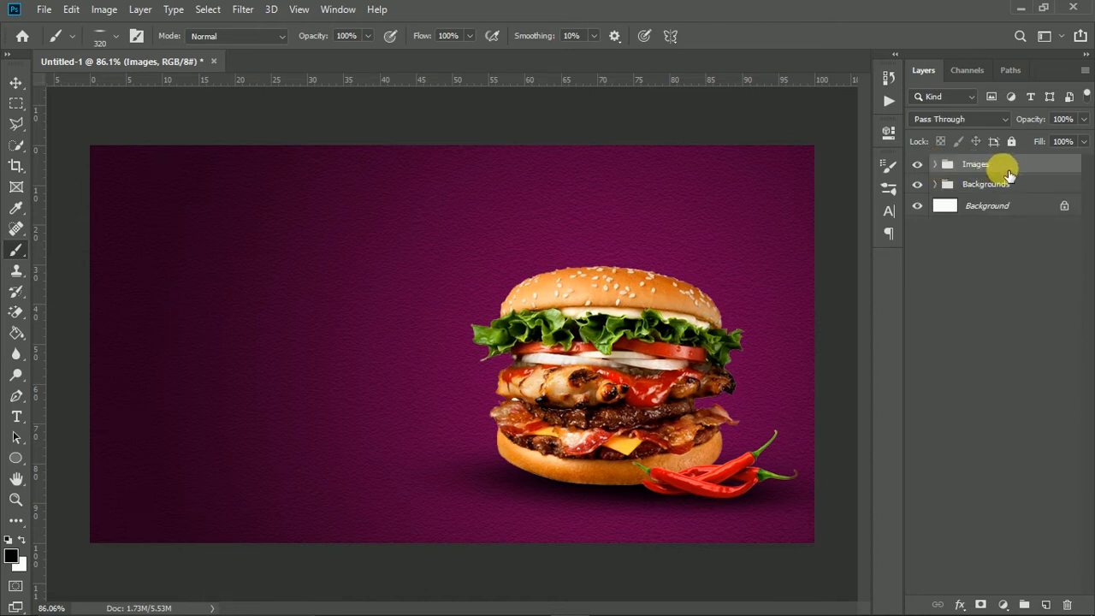
Place the flame image cullan-smith-BdTtvBRhOng-unsplash as an embedded file above the chilli layer in the Images group
{"action": "left_click", "coordinate": [935, 164]}
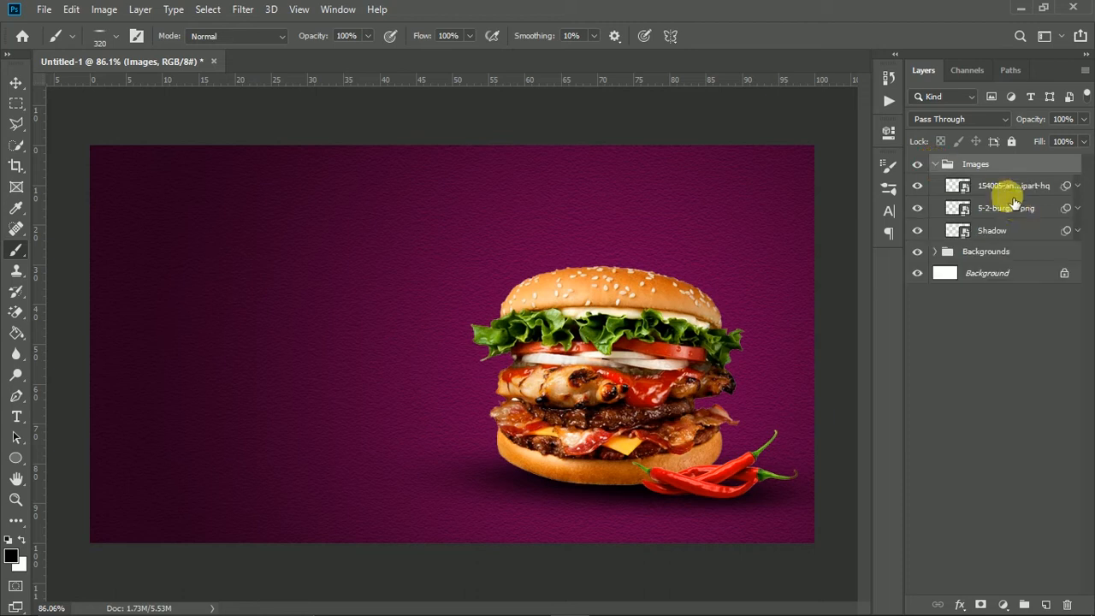
{"action": "left_click", "coordinate": [1019, 199]}
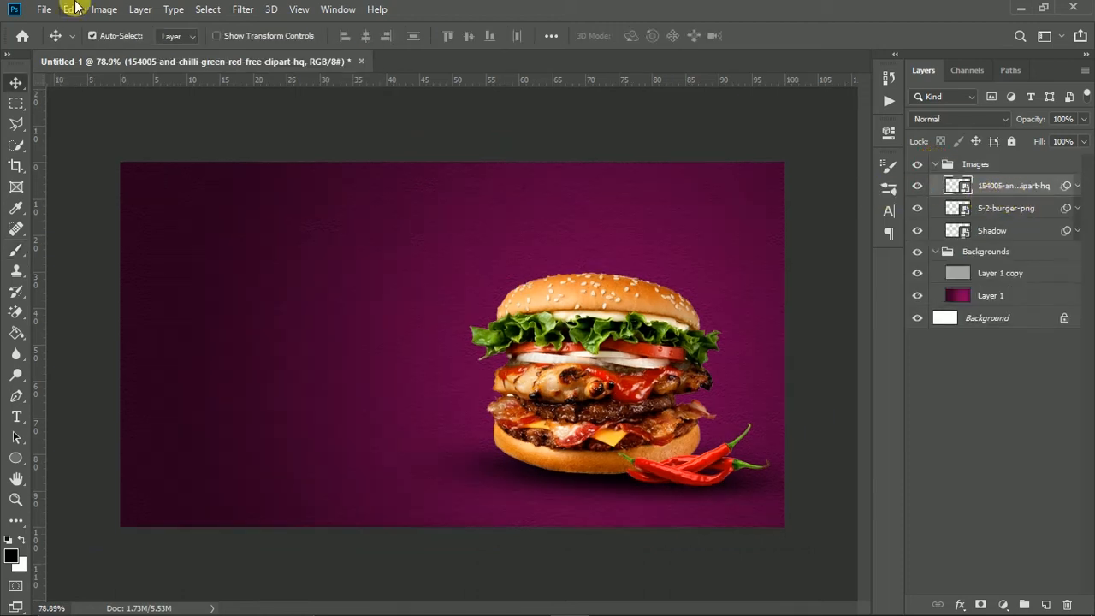
{"action": "left_click", "coordinate": [37, 11]}
{"action": "left_click", "coordinate": [168, 314]}
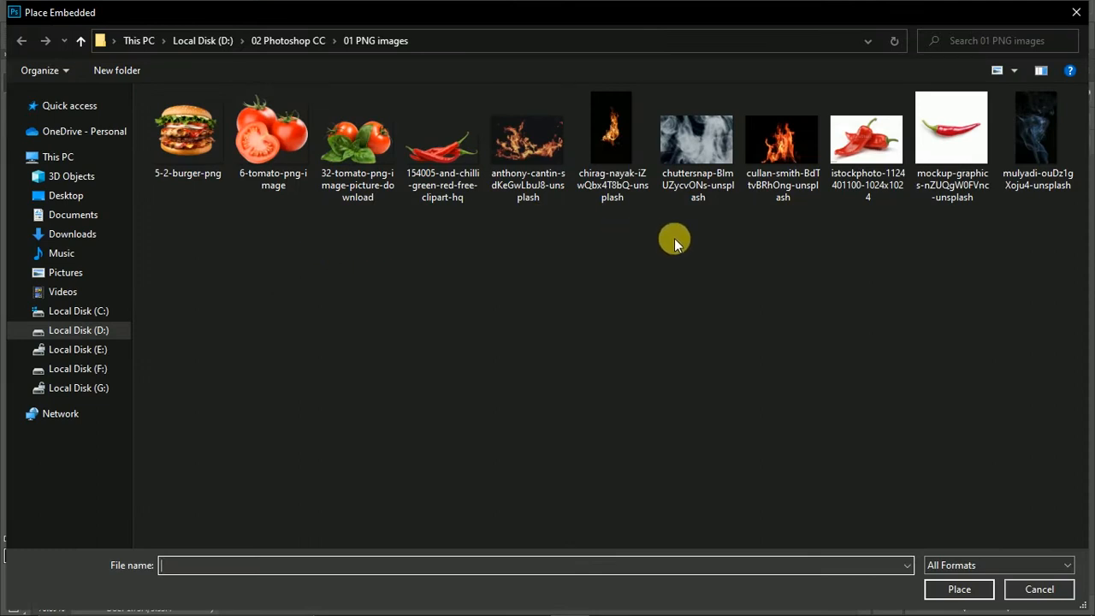
{"action": "left_click", "coordinate": [780, 155]}
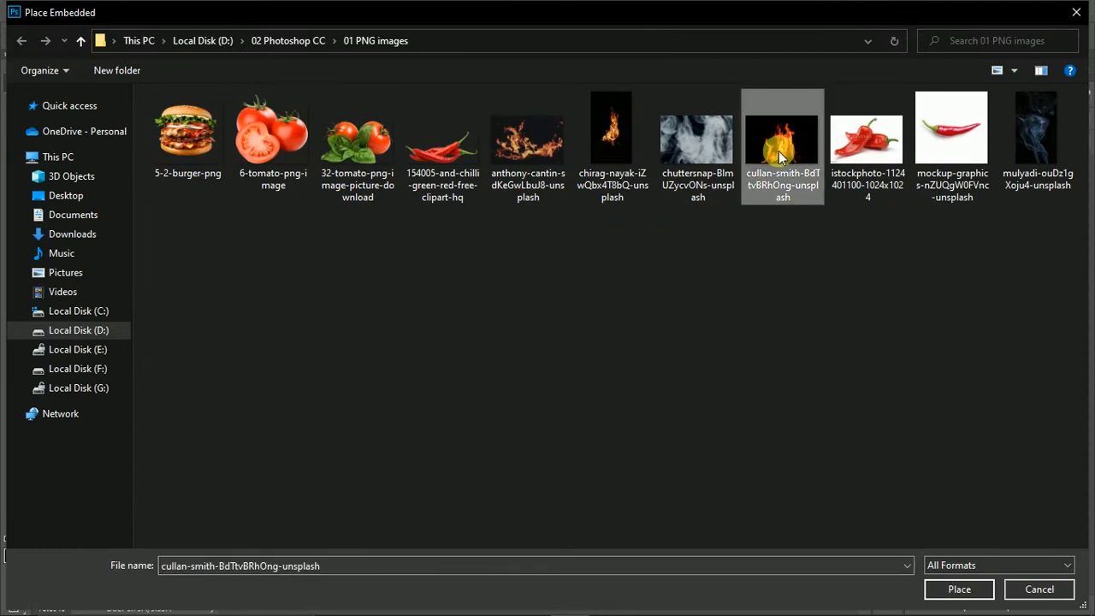
{"action": "double_click", "coordinate": [774, 156]}
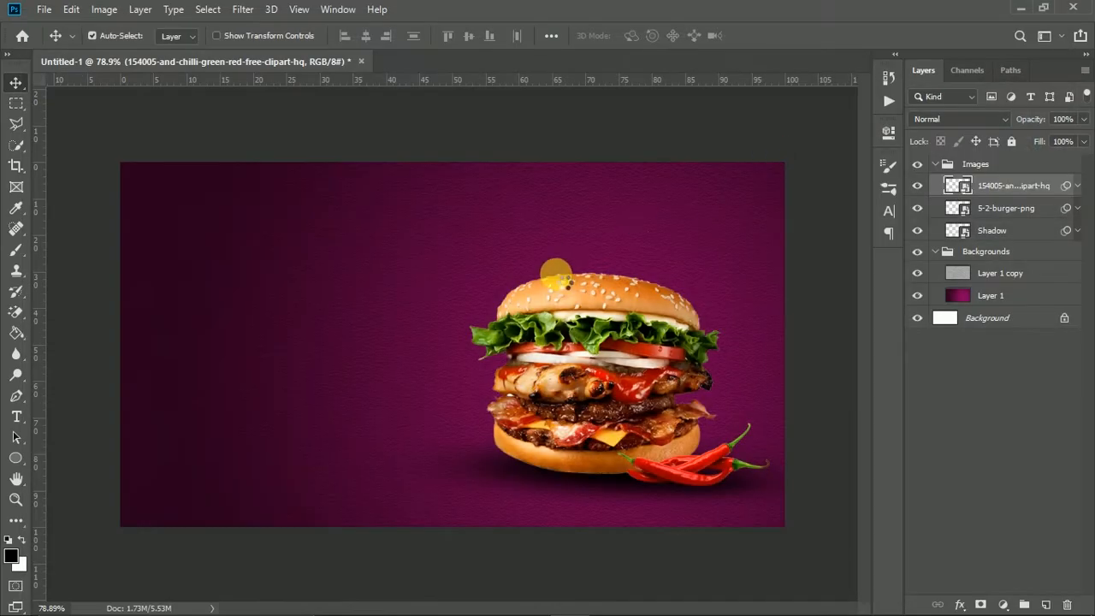
Scale the flame image to about 21% width and 15% height, and position it over the top of the burger bun
{"action": "left_click_drag", "start_coordinate": [181, 162], "coordinate": [413, 315]}
{"action": "left_click_drag", "start_coordinate": [579, 381], "coordinate": [632, 218]}
{"action": "scroll", "coordinate": [650, 284], "scroll_direction": "up", "scroll_amount": 3}
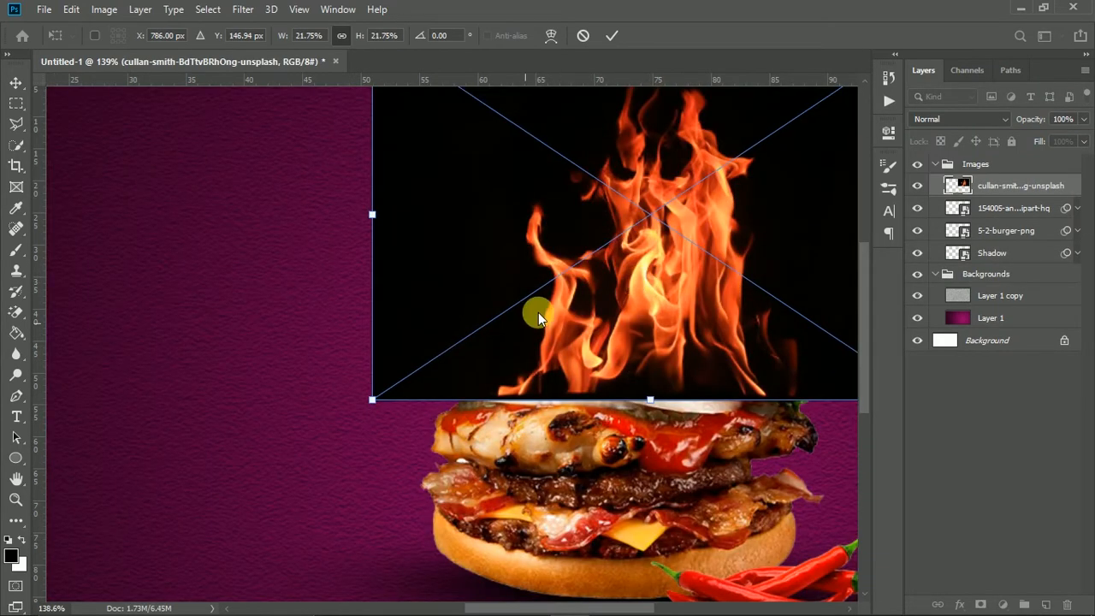
{"action": "left_click_drag", "start_coordinate": [419, 295], "coordinate": [243, 381]}
{"action": "left_click_drag", "start_coordinate": [482, 115], "coordinate": [497, 220]}
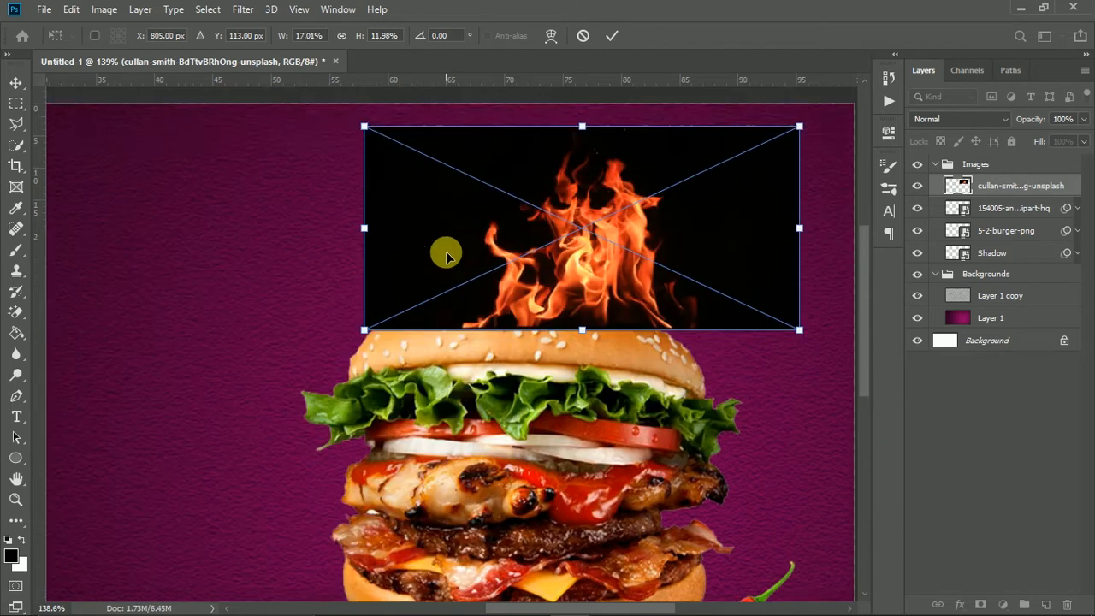
{"action": "key", "text": "ctrl+0"}
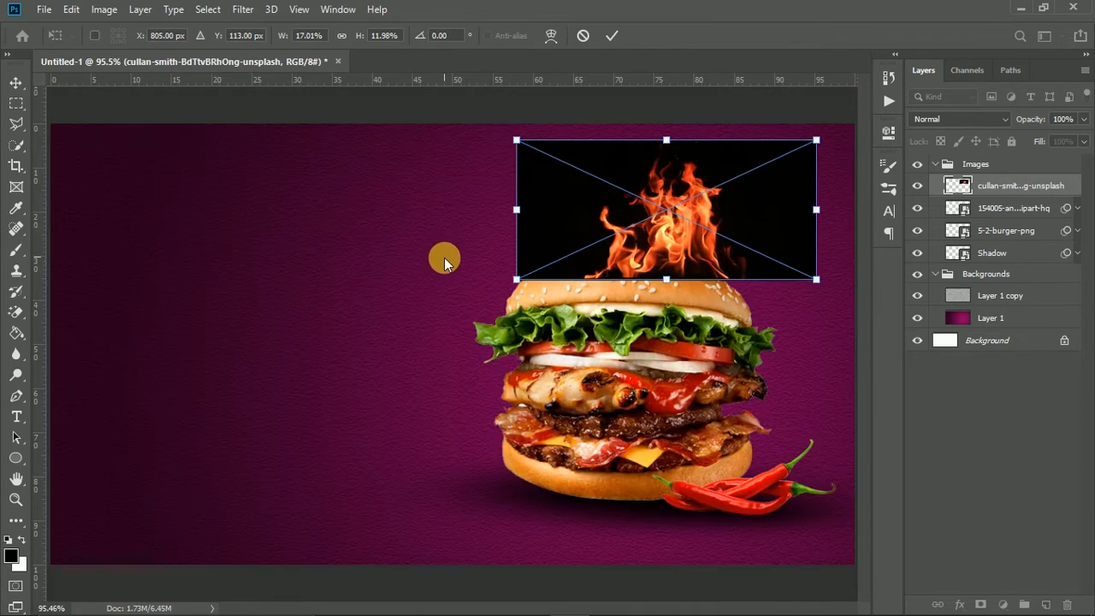
{"action": "scroll", "coordinate": [379, 288], "scroll_direction": "up", "scroll_amount": 3}
{"action": "left_click_drag", "start_coordinate": [513, 607], "coordinate": [586, 607]}
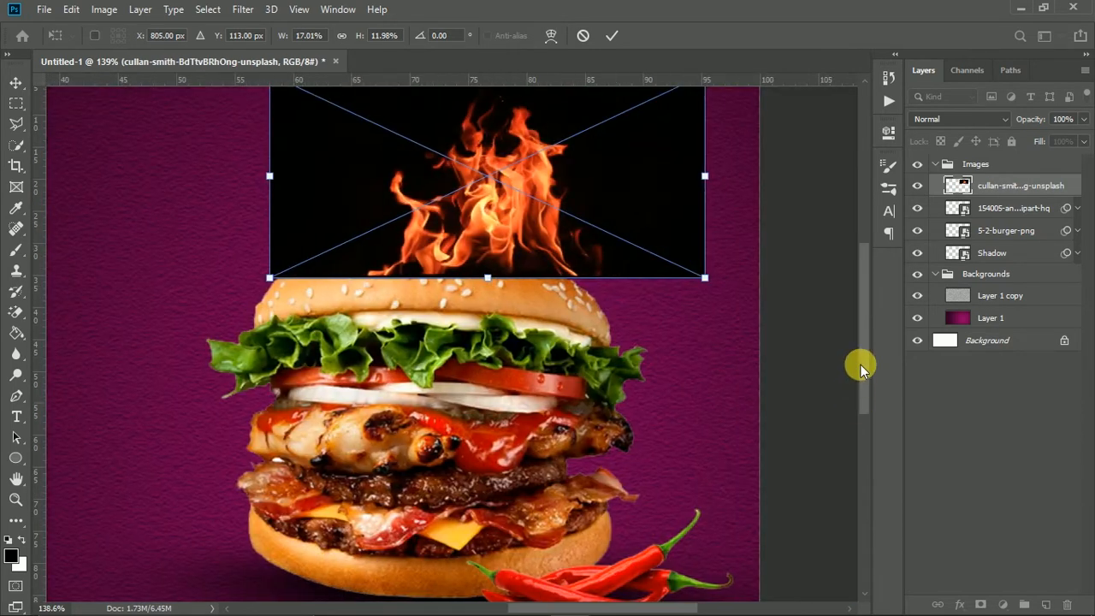
{"action": "left_click_drag", "start_coordinate": [860, 374], "coordinate": [864, 332]}
{"action": "left_click_drag", "start_coordinate": [616, 362], "coordinate": [741, 414]}
{"action": "left_click_drag", "start_coordinate": [592, 357], "coordinate": [576, 339]}
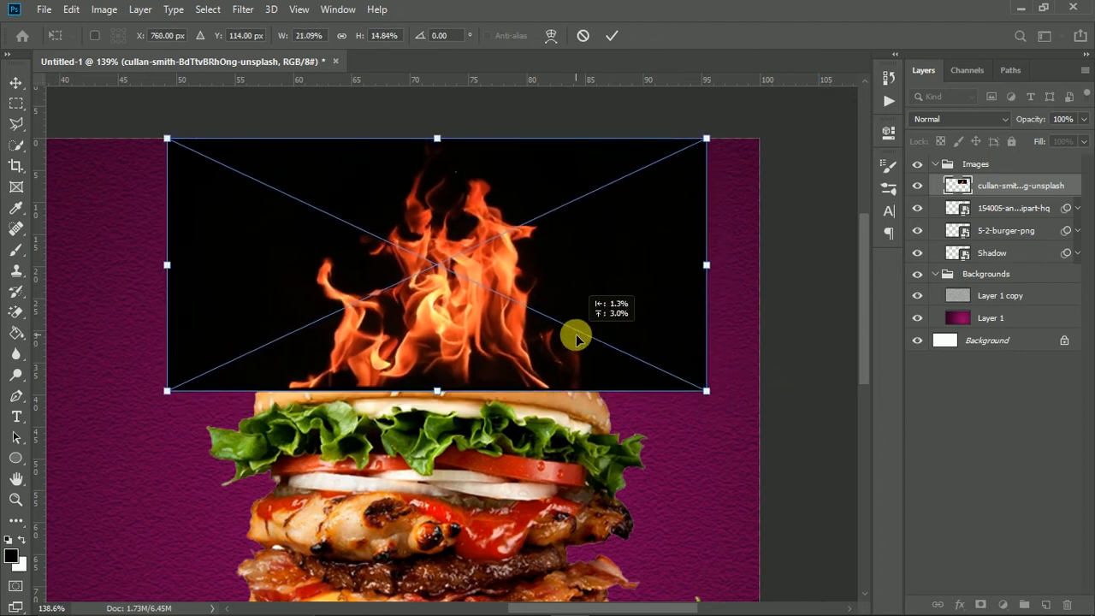
{"action": "left_click", "coordinate": [616, 36]}
Set the flame layer's blend mode to Lighten so its black background disappears
{"action": "left_click", "coordinate": [996, 118]}
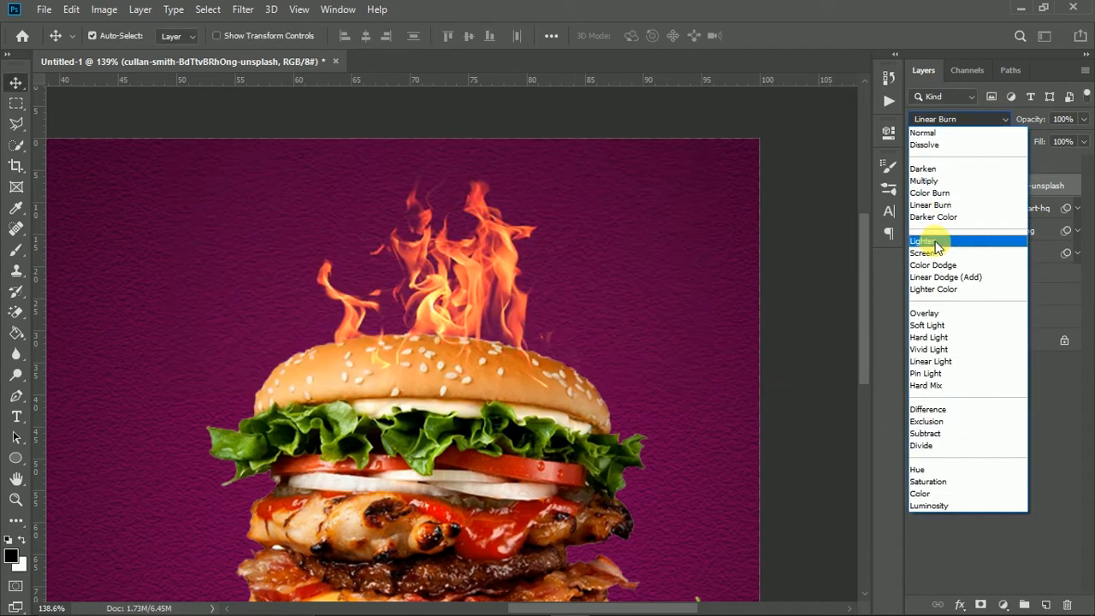
{"action": "left_click", "coordinate": [924, 240]}
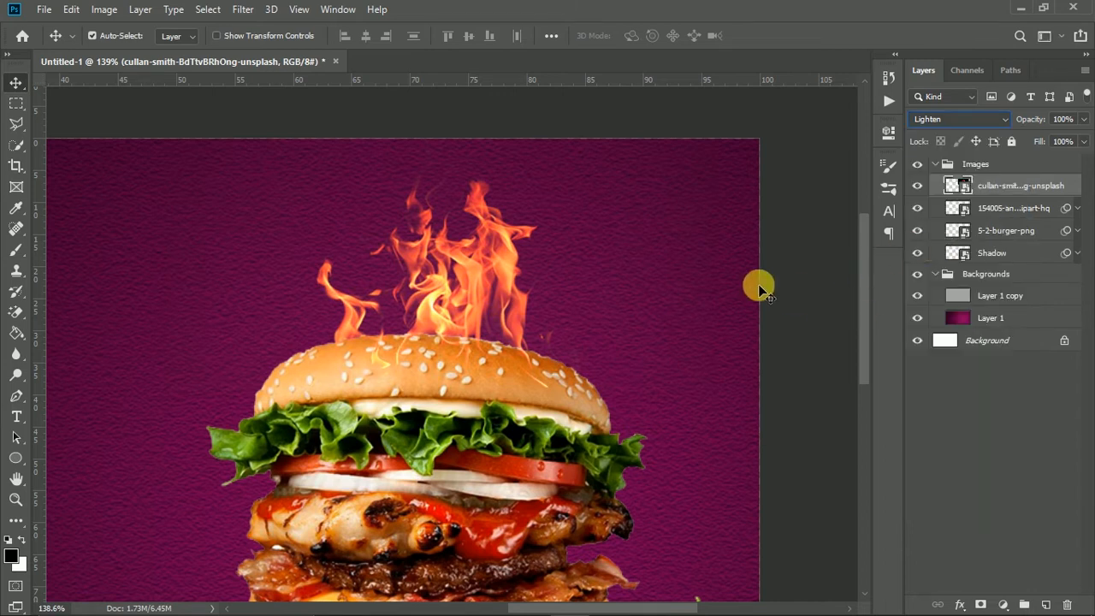
{"action": "scroll", "coordinate": [654, 298], "scroll_direction": "down", "scroll_amount": 5}
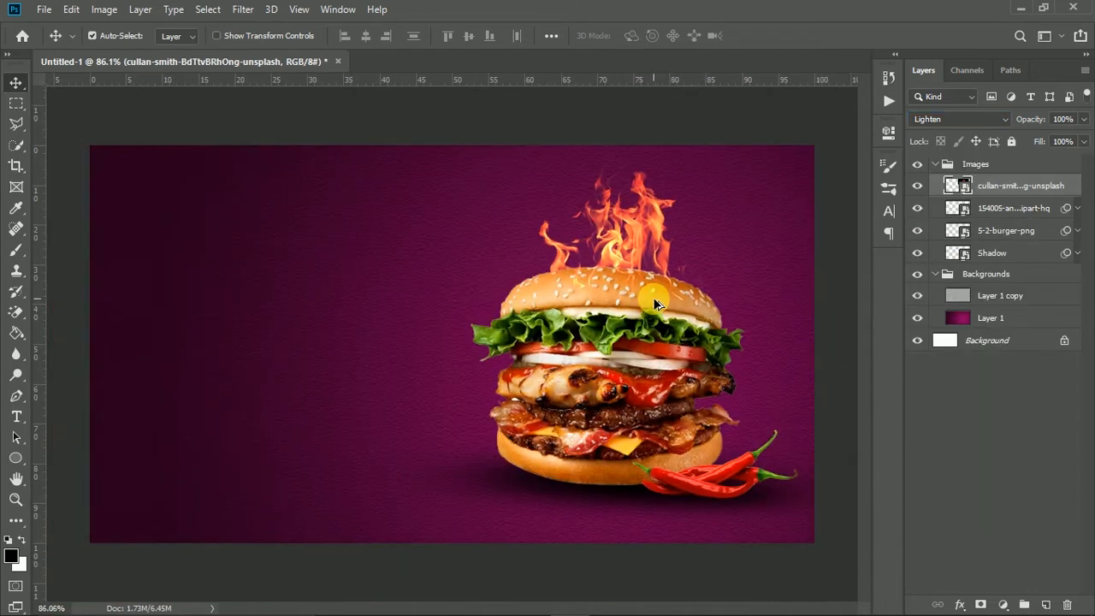
Scale the burger down to about 55% and shift the chillies left to sit against it
{"action": "left_click", "coordinate": [618, 383]}
{"action": "key", "text": "ctrl+t"}
{"action": "key", "text": "Return"}
{"action": "left_click_drag", "start_coordinate": [764, 236], "coordinate": [736, 269]}
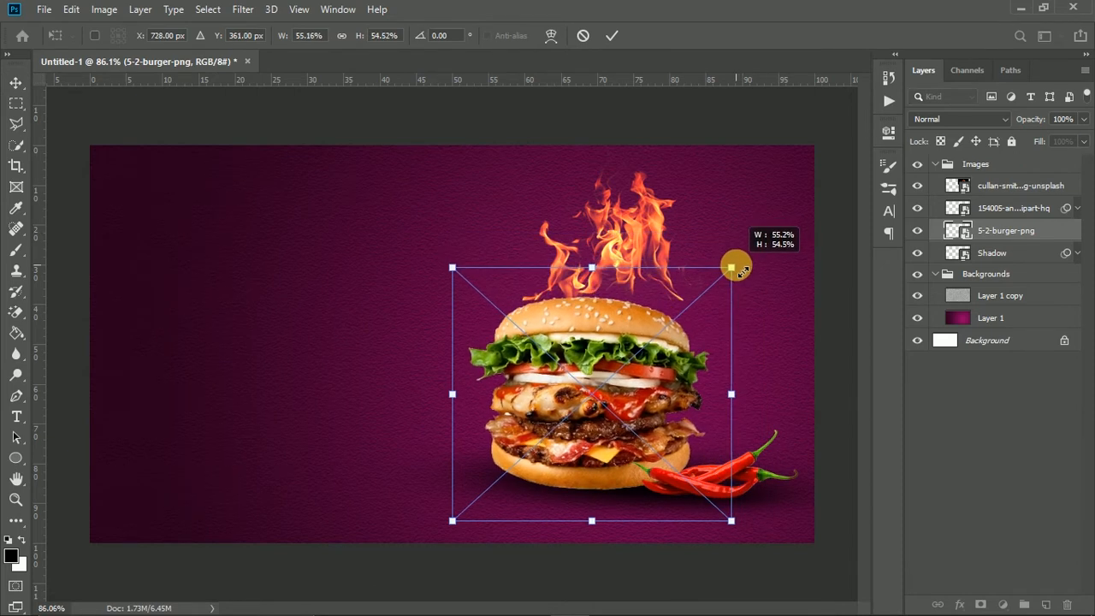
{"action": "key", "text": "Return"}
{"action": "left_click_drag", "start_coordinate": [712, 481], "coordinate": [697, 481]}
Resize the flame image slightly and lower it so the flames rise from the top of the bun
{"action": "left_click", "coordinate": [624, 254], "text": "ctrl"}
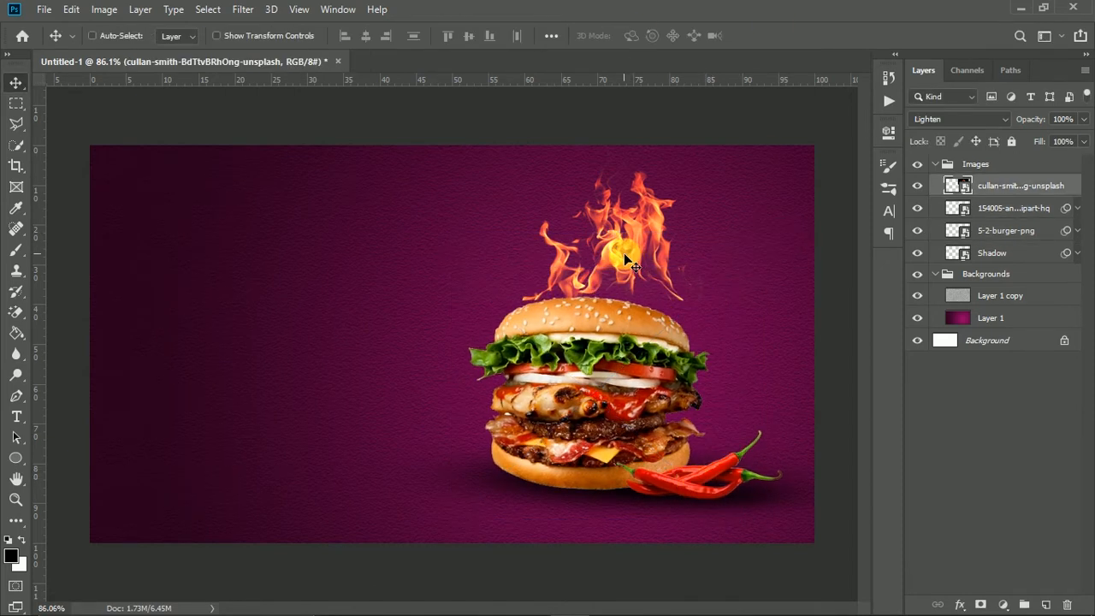
{"action": "key", "text": "ctrl+t"}
{"action": "left_click_drag", "start_coordinate": [642, 250], "coordinate": [631, 270]}
{"action": "left_click_drag", "start_coordinate": [680, 167], "coordinate": [677, 178]}
{"action": "left_click_drag", "start_coordinate": [631, 254], "coordinate": [615, 259]}
{"action": "left_click_drag", "start_coordinate": [753, 186], "coordinate": [777, 178]}
{"action": "key", "text": "Return"}
Shift the chillies, the burger, the flames and the Shadow layer slightly to the right
{"action": "left_click_drag", "start_coordinate": [719, 477], "coordinate": [730, 477]}
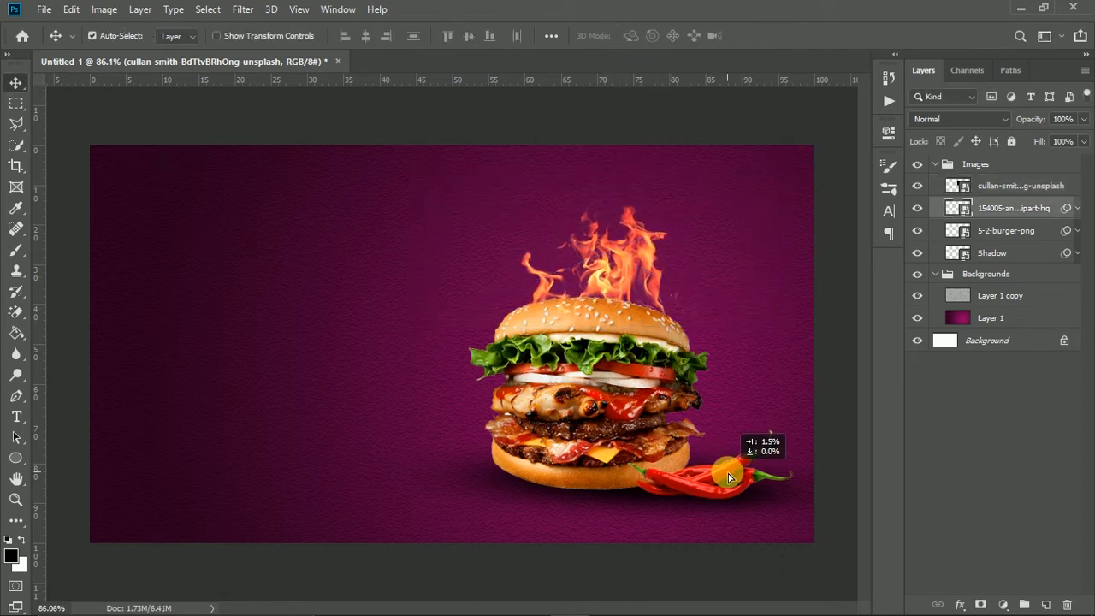
{"action": "left_click_drag", "start_coordinate": [642, 447], "coordinate": [655, 446]}
{"action": "left_click_drag", "start_coordinate": [625, 265], "coordinate": [635, 265]}
{"action": "left_click", "coordinate": [1015, 259]}
{"action": "left_click_drag", "start_coordinate": [511, 487], "coordinate": [526, 487]}
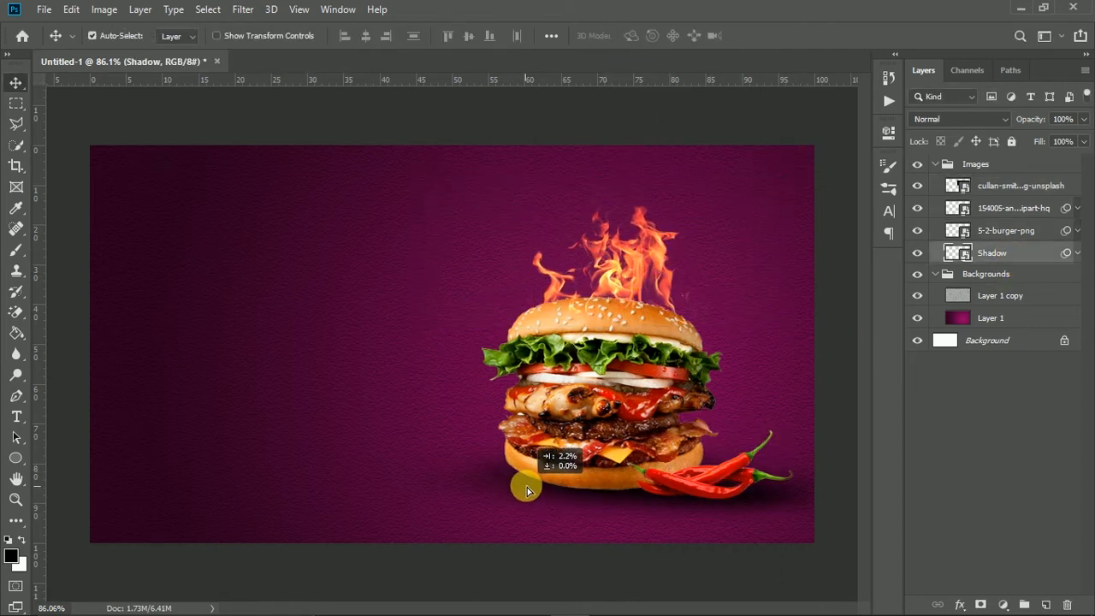
Reduce the flame image's height slightly by lowering its upper edge
{"action": "left_click", "coordinate": [625, 265]}
{"action": "key", "text": "ctrl+t"}
{"action": "left_click_drag", "start_coordinate": [612, 180], "coordinate": [613, 197]}
{"action": "left_click", "coordinate": [611, 36]}
Apply Levels to the flame layer with midtones 0.76 and white input 244, and nudge the flames slightly left
{"action": "key", "text": "ctrl+l"}
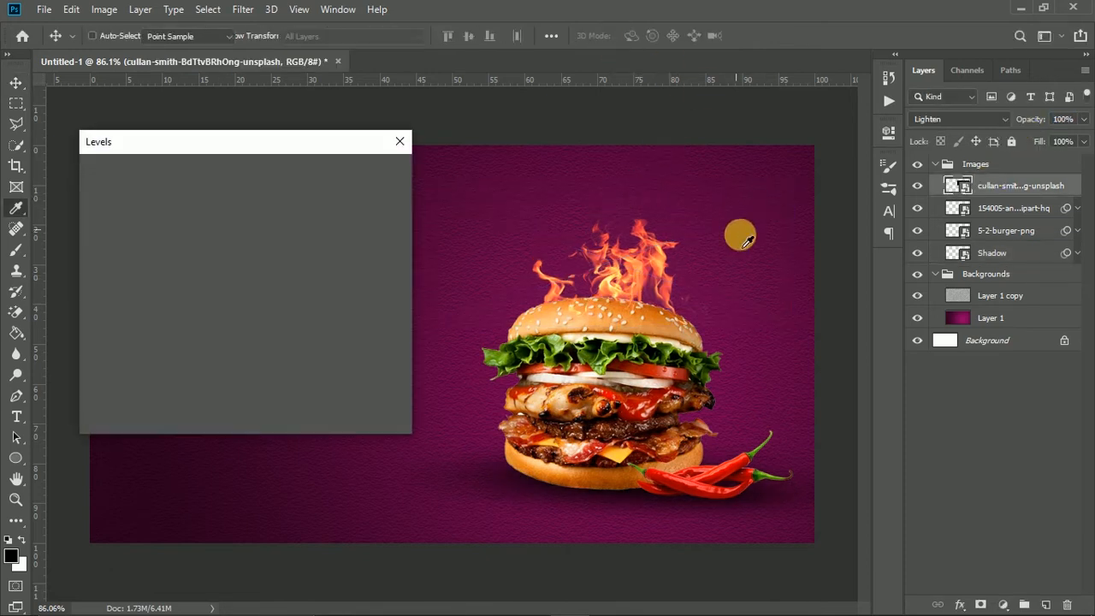
{"action": "left_click_drag", "start_coordinate": [203, 325], "coordinate": [220, 335]}
{"action": "left_click_drag", "start_coordinate": [303, 322], "coordinate": [296, 325]}
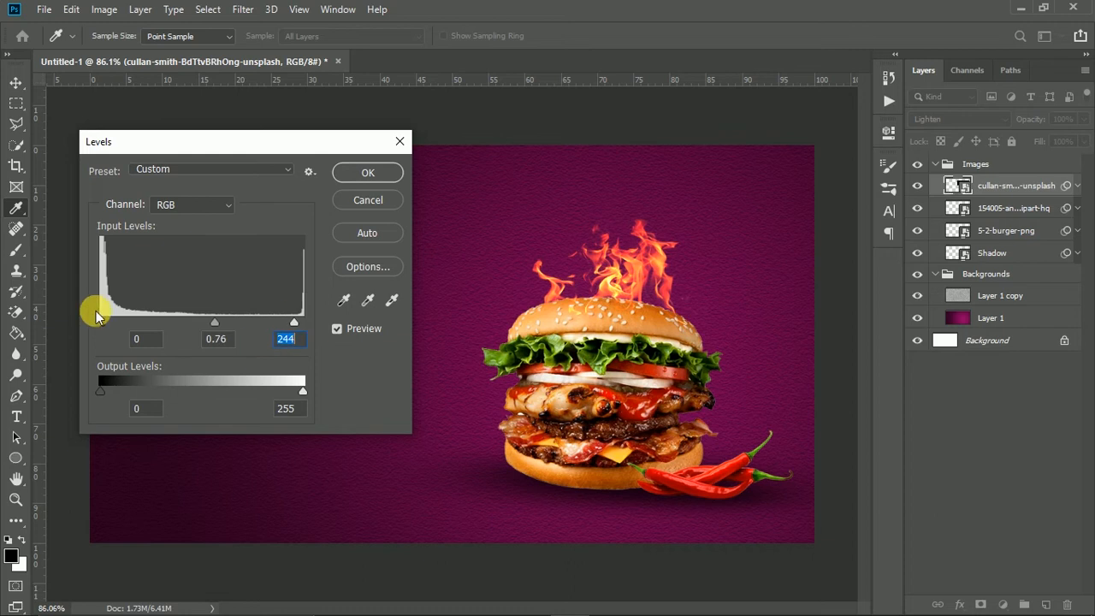
{"action": "key", "text": "Return"}
{"action": "mouse_move", "coordinate": [622, 287]}
{"action": "left_mouse_down"}
{"action": "mouse_move", "coordinate": [623, 275]}
{"action": "mouse_move", "coordinate": [609, 281]}
{"action": "left_mouse_up"}
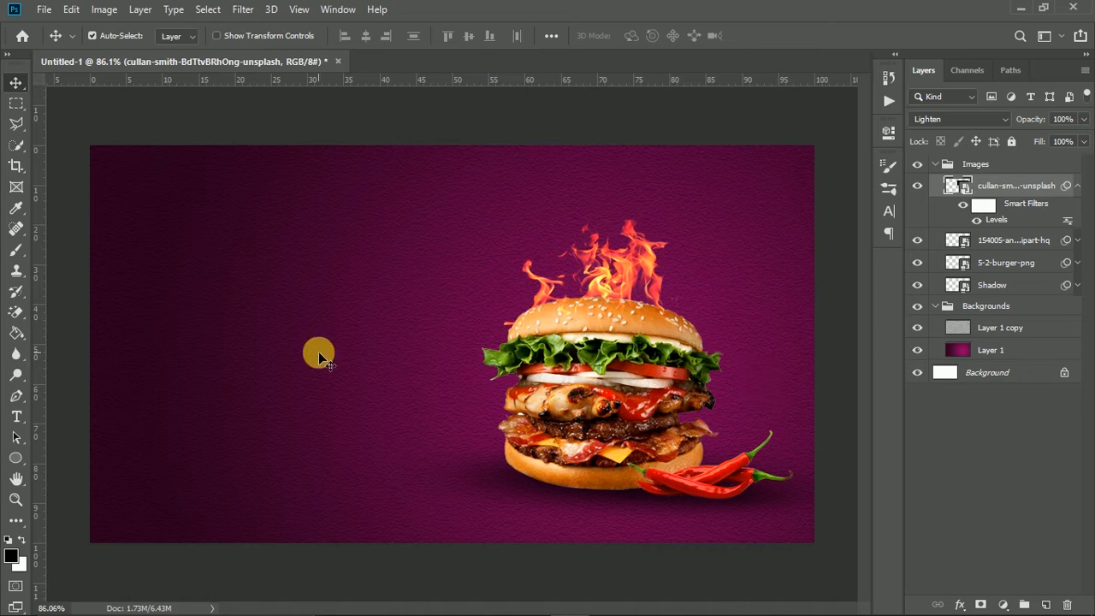
Collapse the flame layer's filter list and the Images and Backgrounds groups, with the Brush tool active
{"action": "left_click", "coordinate": [15, 249]}
{"action": "left_click", "coordinate": [1077, 187]}
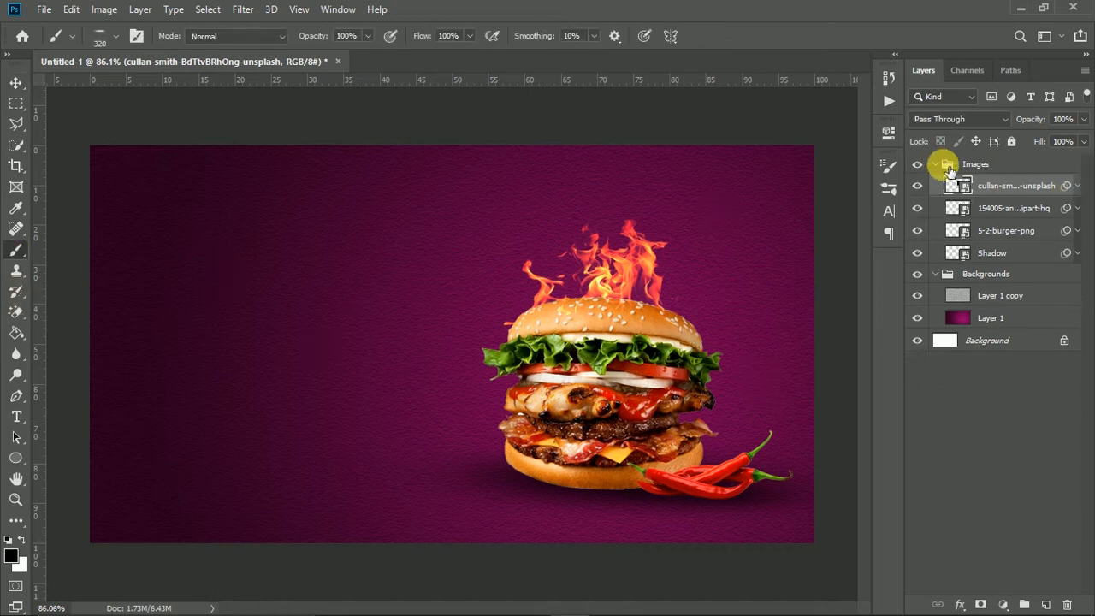
{"action": "left_click", "coordinate": [936, 163]}
{"action": "left_click", "coordinate": [936, 184]}
Add a new empty layer, put it in a group and name the group Fog
{"action": "key", "text": "ctrl+shift+alt+n"}
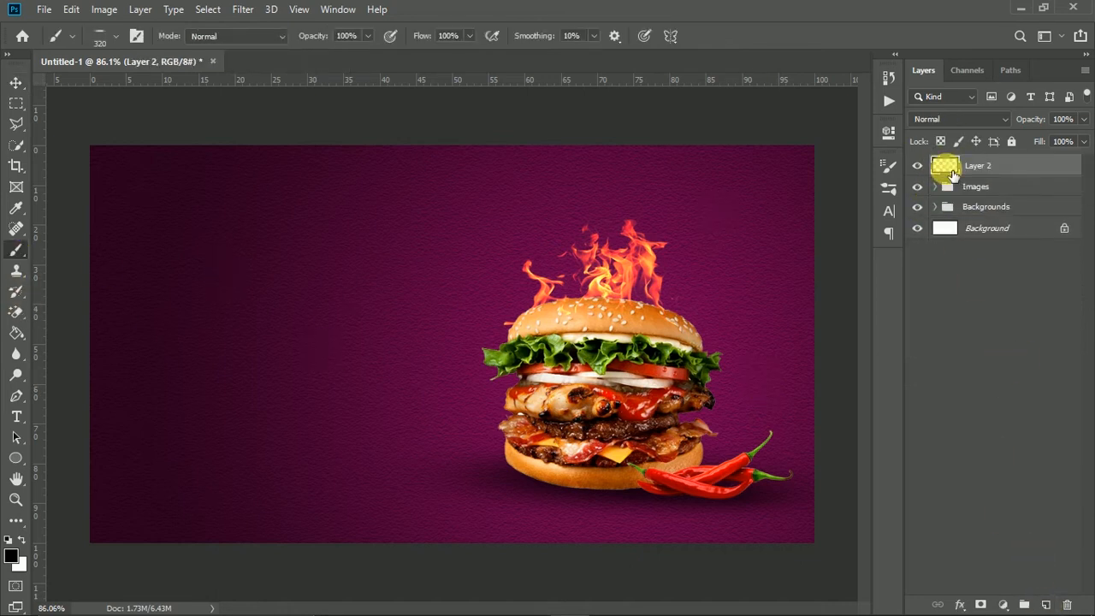
{"action": "key", "text": "ctrl+g"}
{"action": "double_click", "coordinate": [980, 164]}
{"action": "type", "text": "F"}
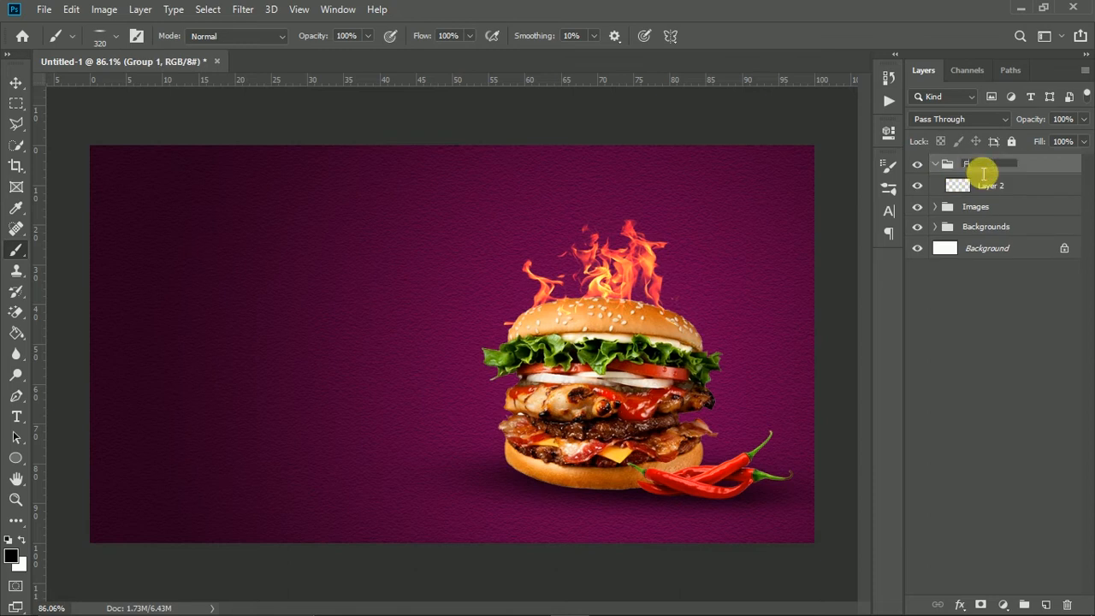
{"action": "type", "text": "og"}
{"action": "key", "text": "Return"}
Move the Fog group between the Images and Backgrounds groups and select the empty layer inside it
{"action": "left_click", "coordinate": [936, 165]}
{"action": "left_click_drag", "start_coordinate": [992, 165], "coordinate": [1001, 196]}
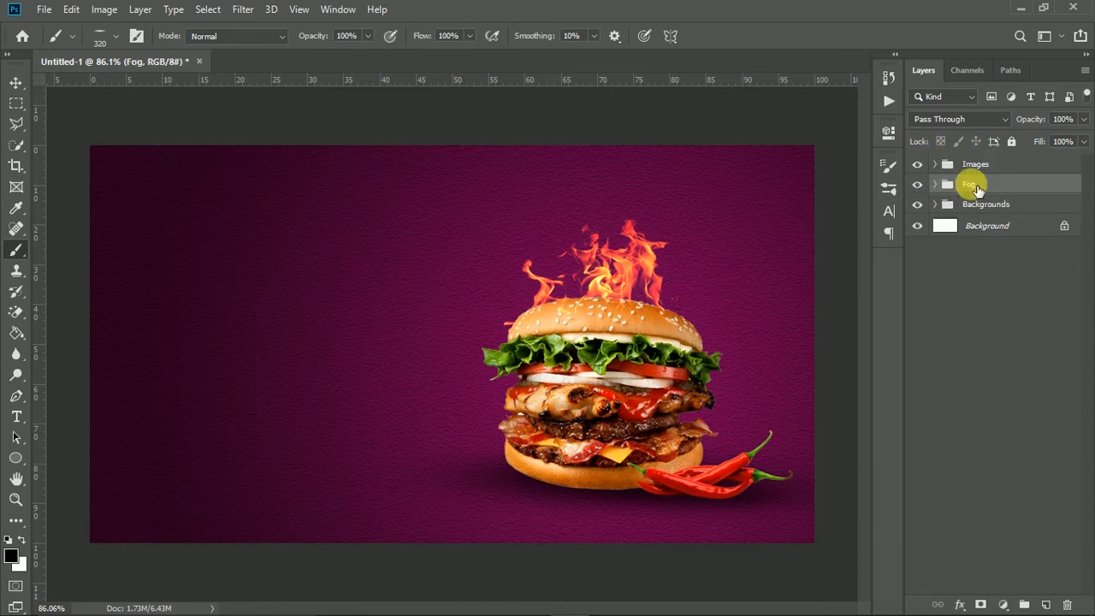
{"action": "left_click", "coordinate": [937, 185]}
{"action": "left_click", "coordinate": [984, 209]}
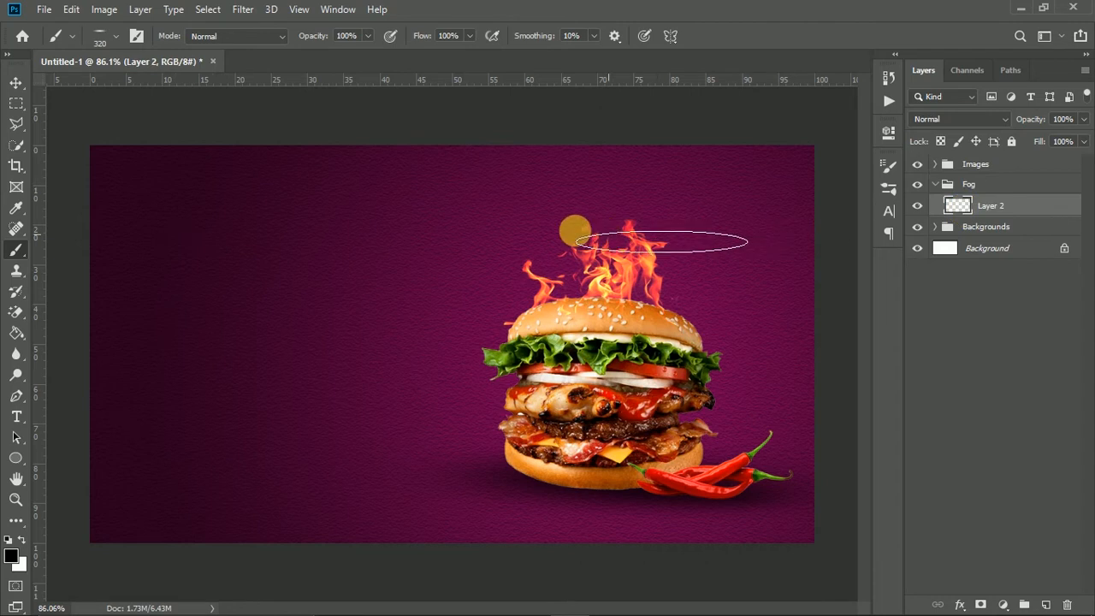
Browse the brush presets and try brush 6 at a size of 117 px
{"action": "right_click", "coordinate": [422, 270]}
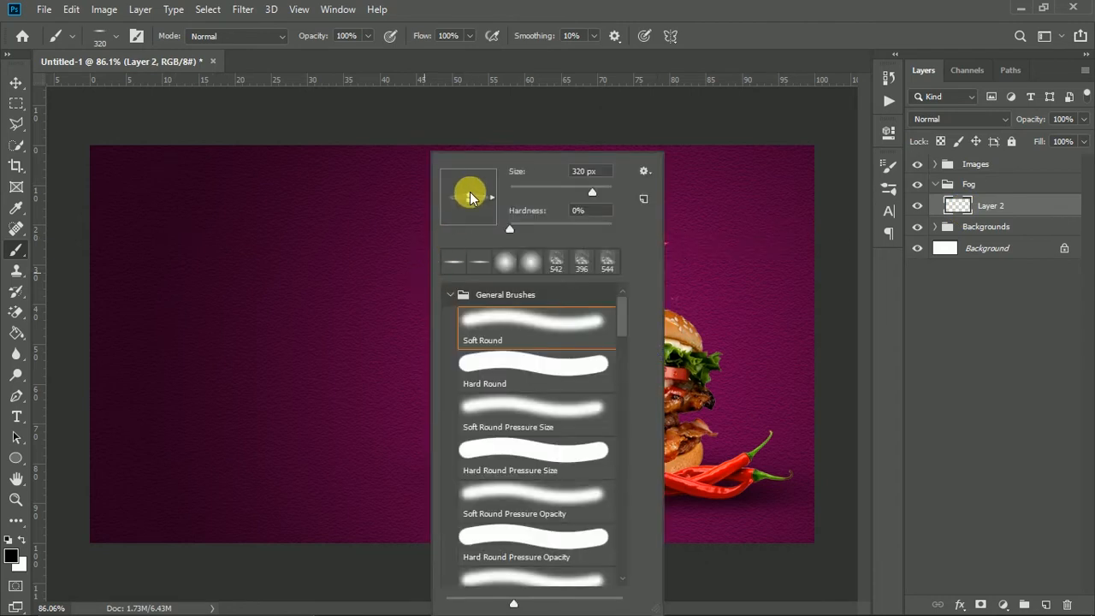
{"action": "scroll", "coordinate": [622, 326], "scroll_direction": "down", "scroll_amount": 10}
{"action": "scroll", "coordinate": [626, 416], "scroll_direction": "up", "scroll_amount": 3}
{"action": "scroll", "coordinate": [626, 466], "scroll_direction": "up", "scroll_amount": 3}
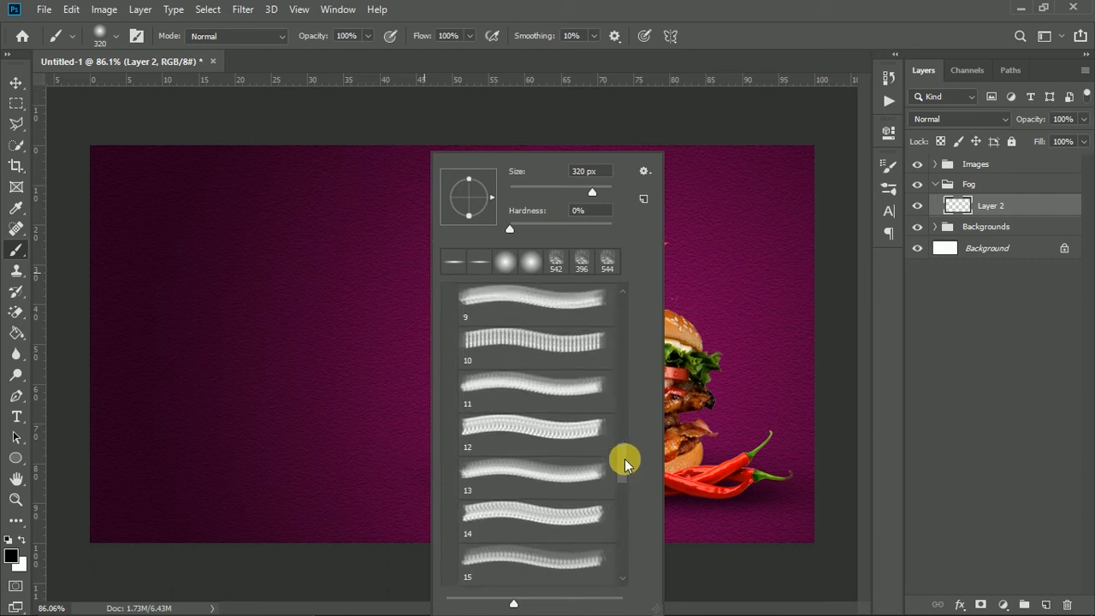
{"action": "scroll", "coordinate": [520, 386], "scroll_direction": "up", "scroll_amount": 4}
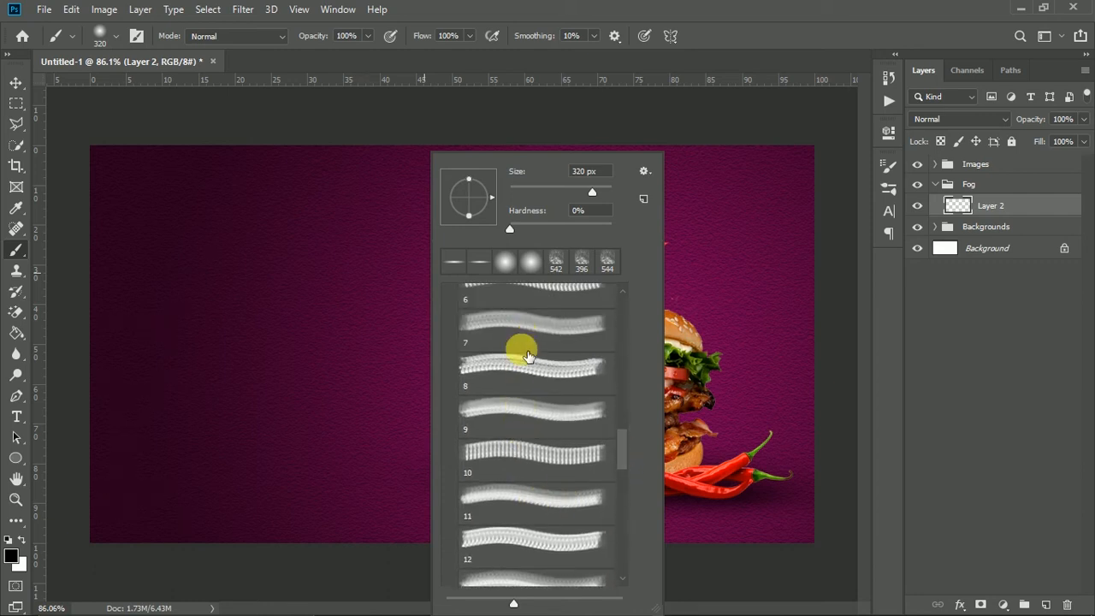
{"action": "left_click", "coordinate": [528, 413]}
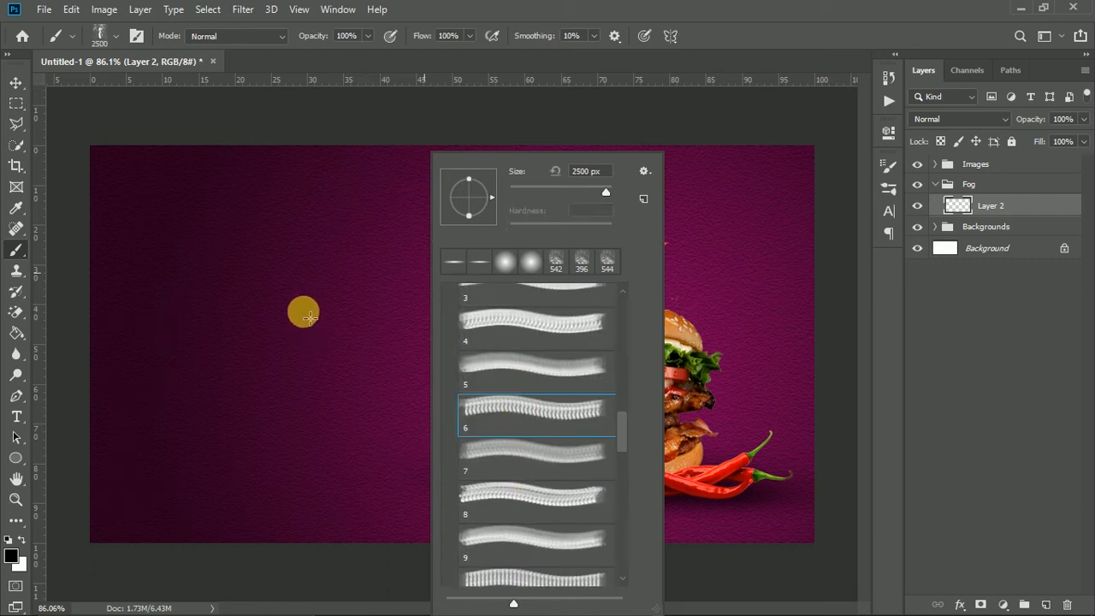
{"action": "left_click_drag", "start_coordinate": [566, 189], "coordinate": [565, 192]}
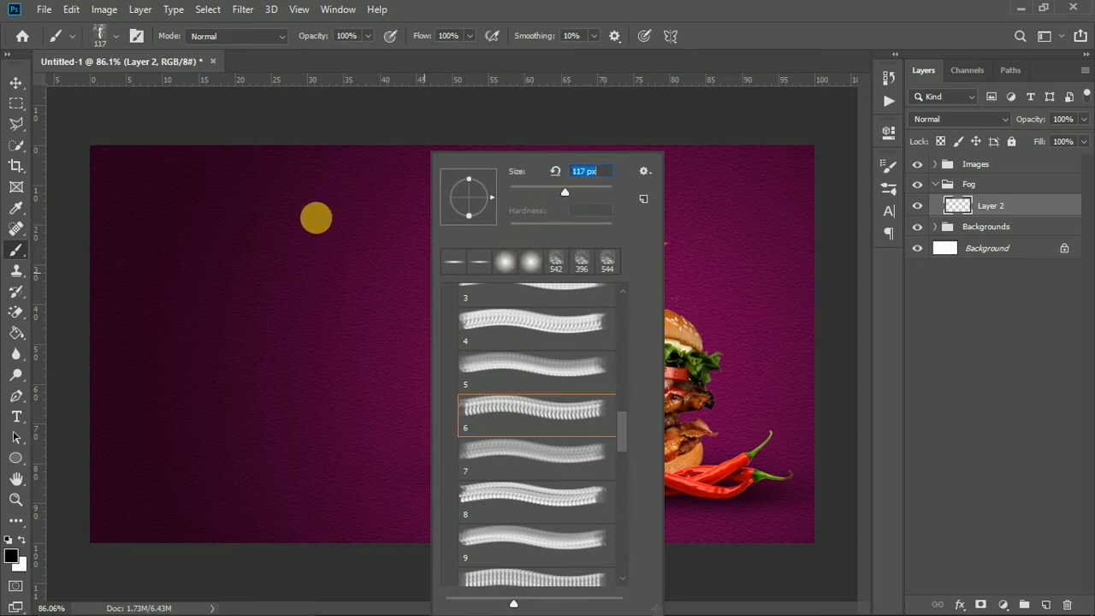
{"action": "left_click", "coordinate": [586, 7]}
Choose the recent 542 px smoke brush, reduce it to 412 px and make white the foreground colour
{"action": "right_click", "coordinate": [400, 244]}
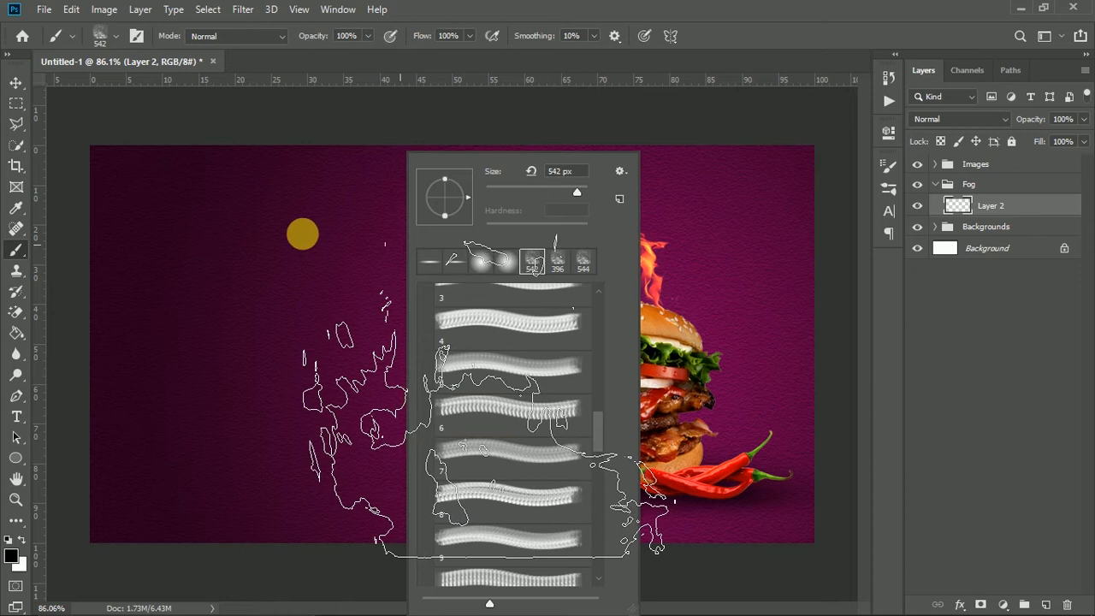
{"action": "left_click", "coordinate": [532, 7]}
{"action": "left_click_drag", "start_coordinate": [610, 320], "coordinate": [562, 340]}
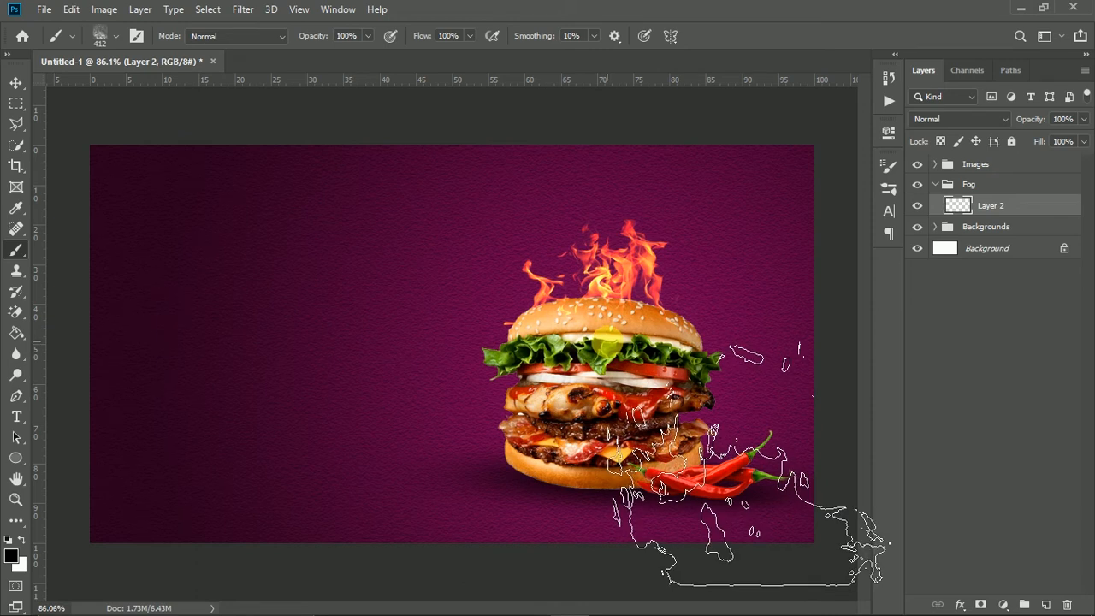
{"action": "left_click", "coordinate": [22, 537]}
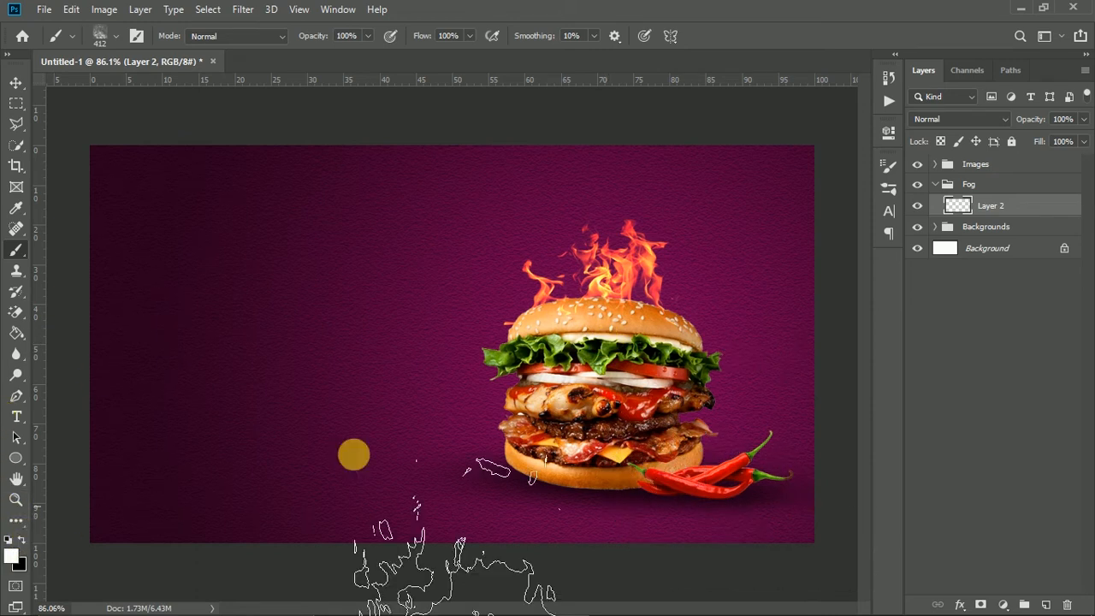
Stamp white smoke behind the burger on the Fog group's layer with the smoke brush resized to 498 px
{"action": "left_click", "coordinate": [590, 341]}
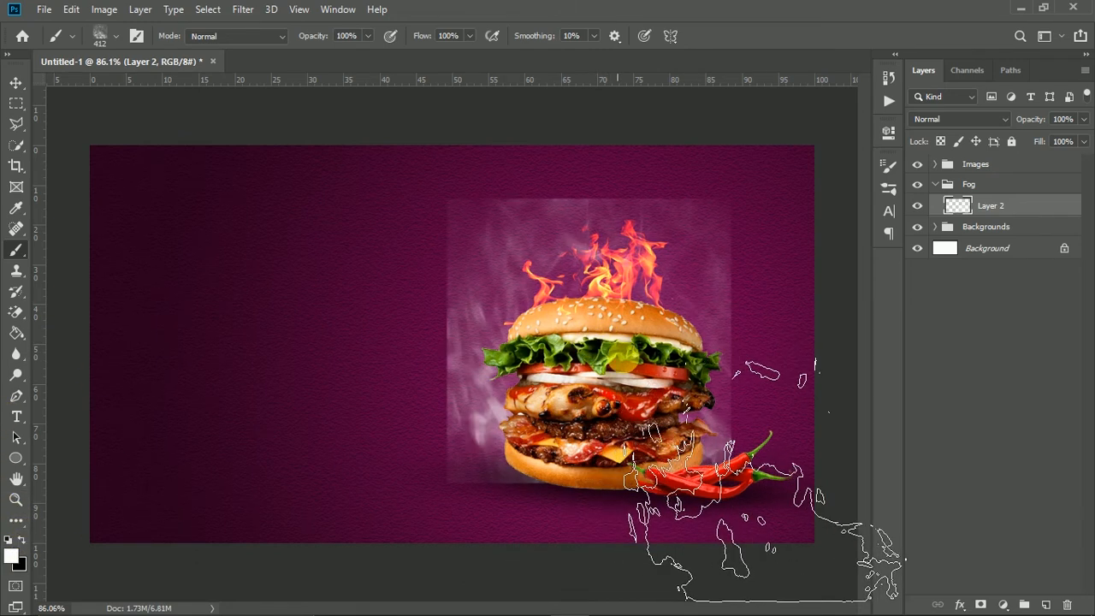
{"action": "key", "text": "ctrl+z"}
{"action": "left_click_drag", "start_coordinate": [587, 314], "coordinate": [674, 350]}
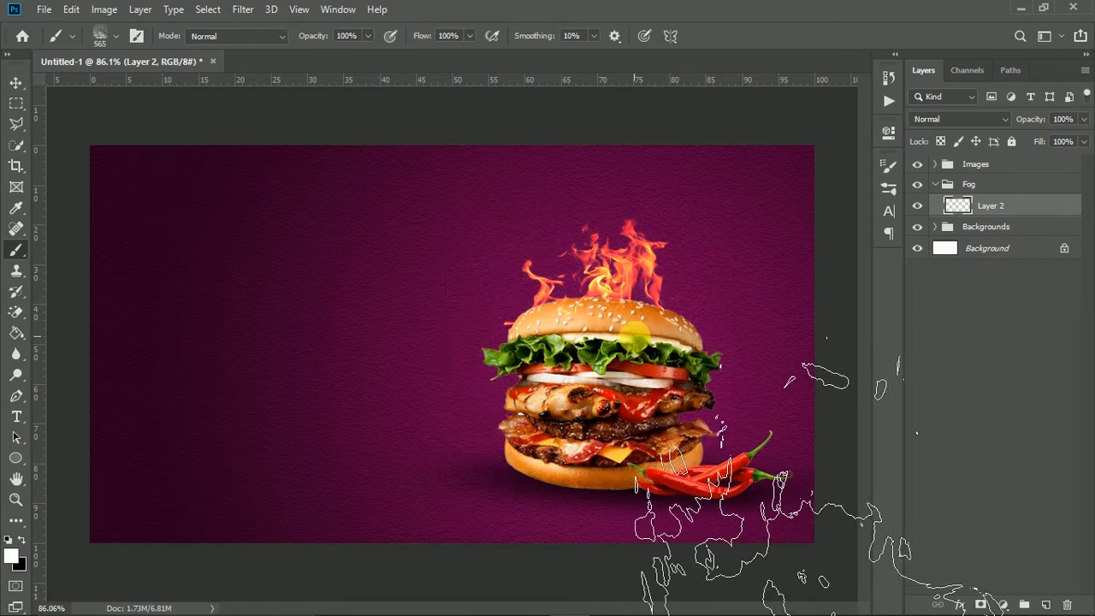
{"action": "left_click", "coordinate": [605, 296]}
{"action": "key", "text": "ctrl+z"}
{"action": "mouse_move", "coordinate": [591, 326]}
{"action": "left_mouse_down"}
{"action": "mouse_move", "coordinate": [601, 341]}
{"action": "mouse_move", "coordinate": [628, 321]}
{"action": "left_mouse_up"}
{"action": "left_click", "coordinate": [628, 320]}
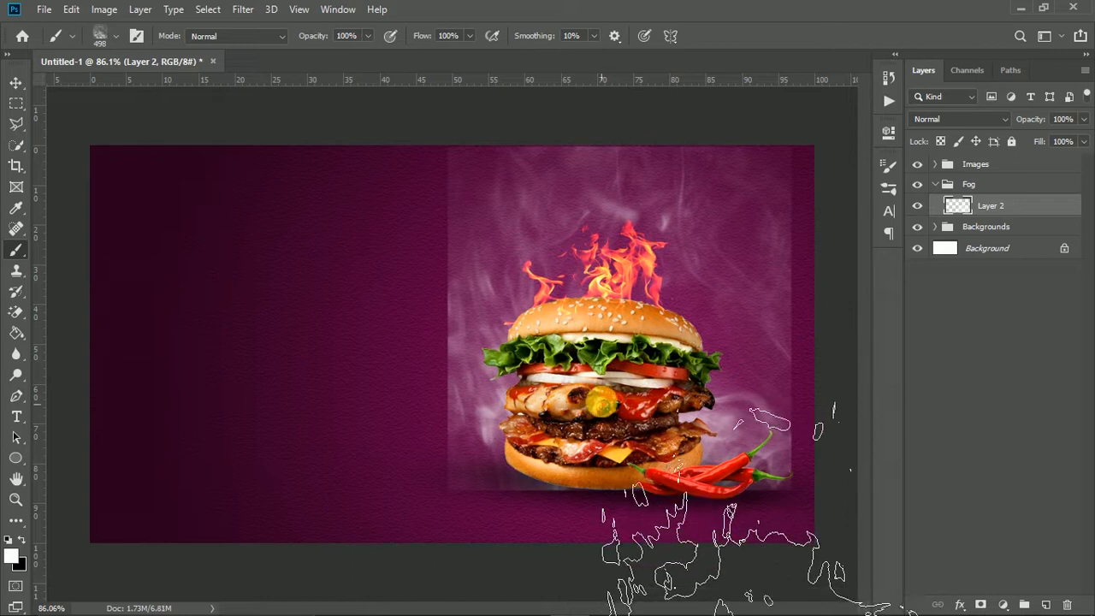
Add a mask to the smoke layer and choose the Soft Round brush at a size of 199 px
{"action": "left_click", "coordinate": [981, 605]}
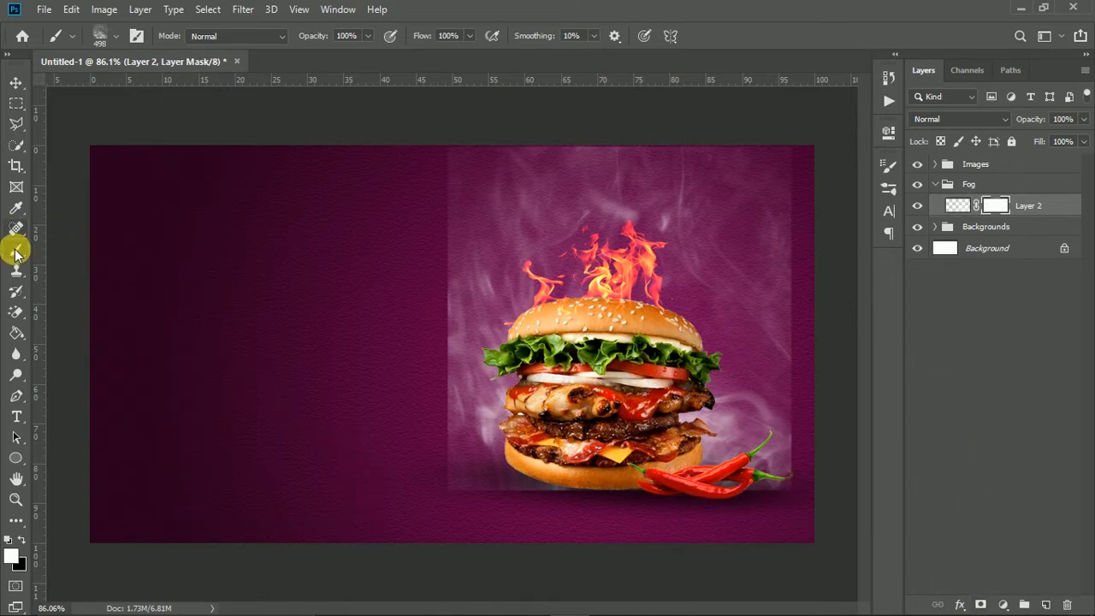
{"action": "right_click", "coordinate": [317, 237]}
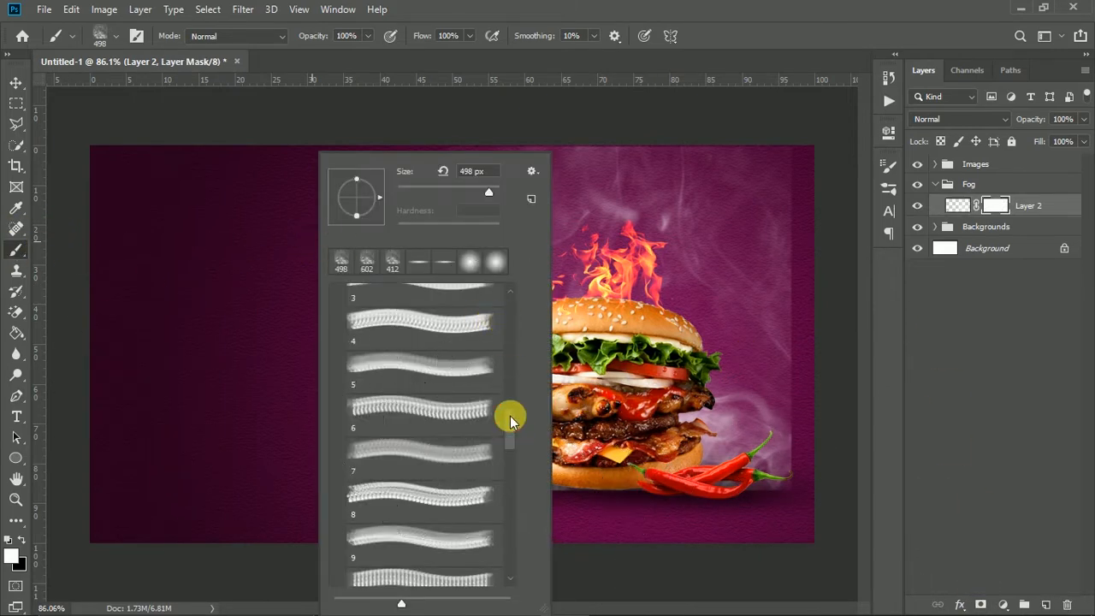
{"action": "left_click_drag", "start_coordinate": [511, 432], "coordinate": [516, 292]}
{"action": "left_click", "coordinate": [405, 317]}
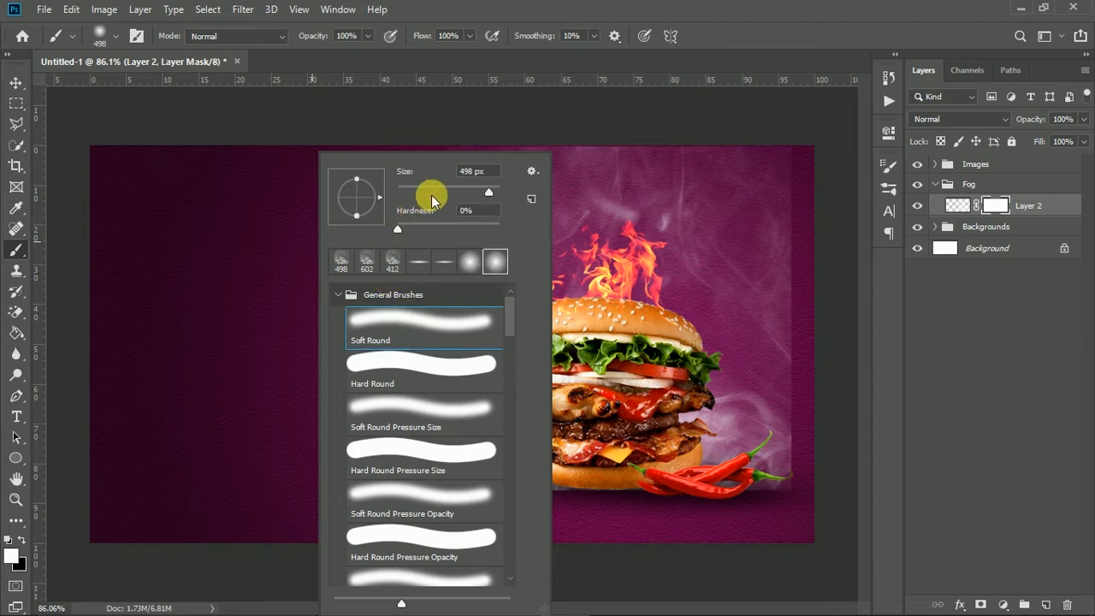
{"action": "left_click_drag", "start_coordinate": [486, 192], "coordinate": [474, 192]}
{"action": "left_click", "coordinate": [558, 46]}
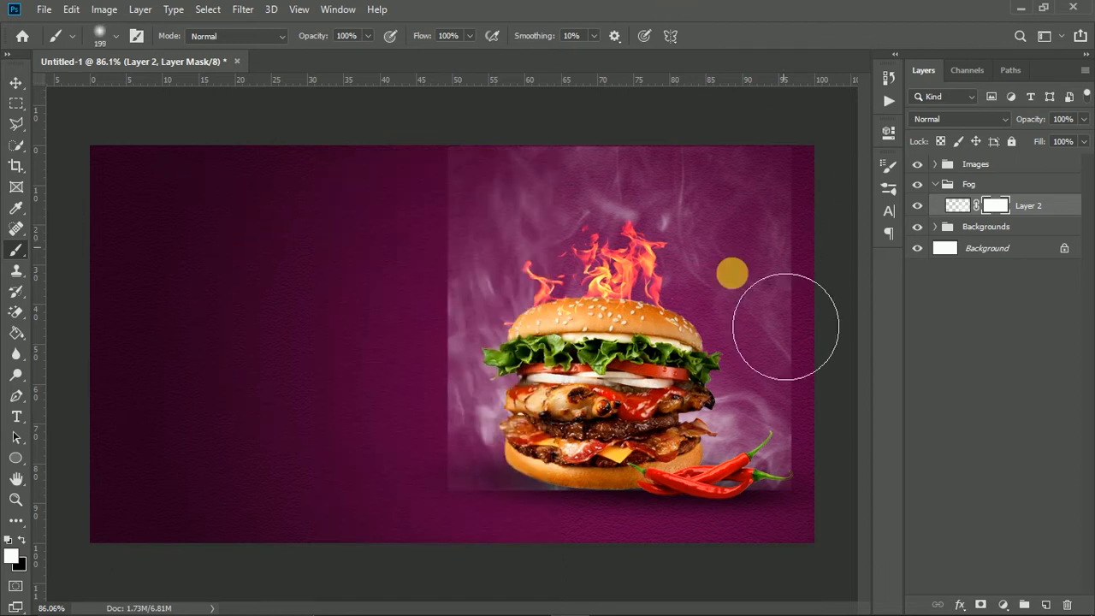
Paint the mask black at 62% flow to hide the hard edges above and to the left of the burger's smoke
{"action": "scroll", "coordinate": [583, 326], "scroll_direction": "up", "scroll_amount": 3}
{"action": "scroll", "coordinate": [580, 324], "scroll_direction": "right", "scroll_amount": 2}
{"action": "key", "text": "x"}
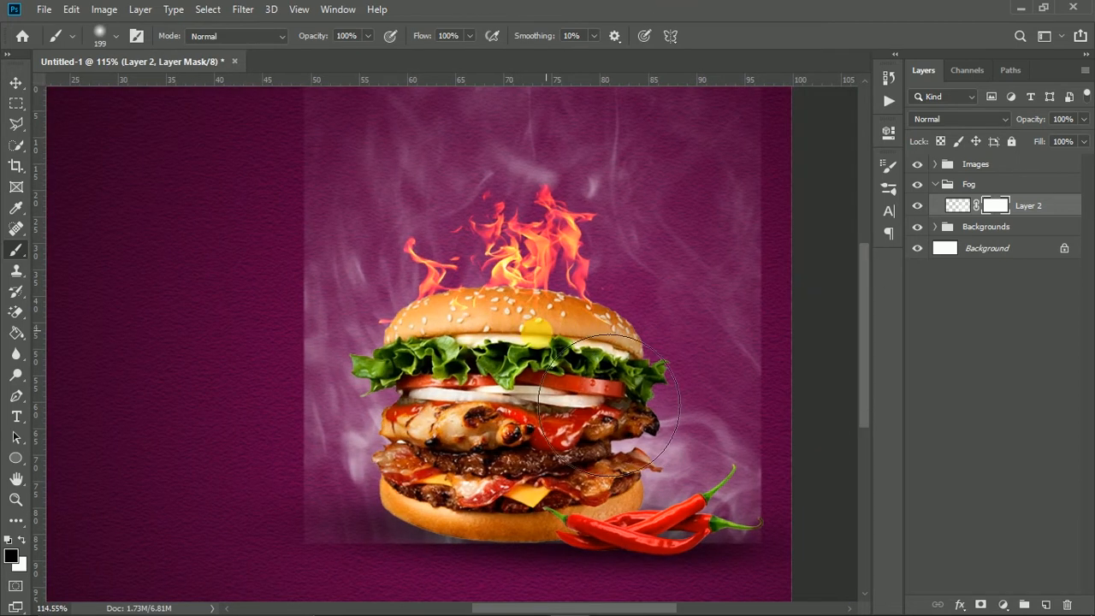
{"action": "scroll", "coordinate": [514, 333], "scroll_direction": "up", "scroll_amount": 3}
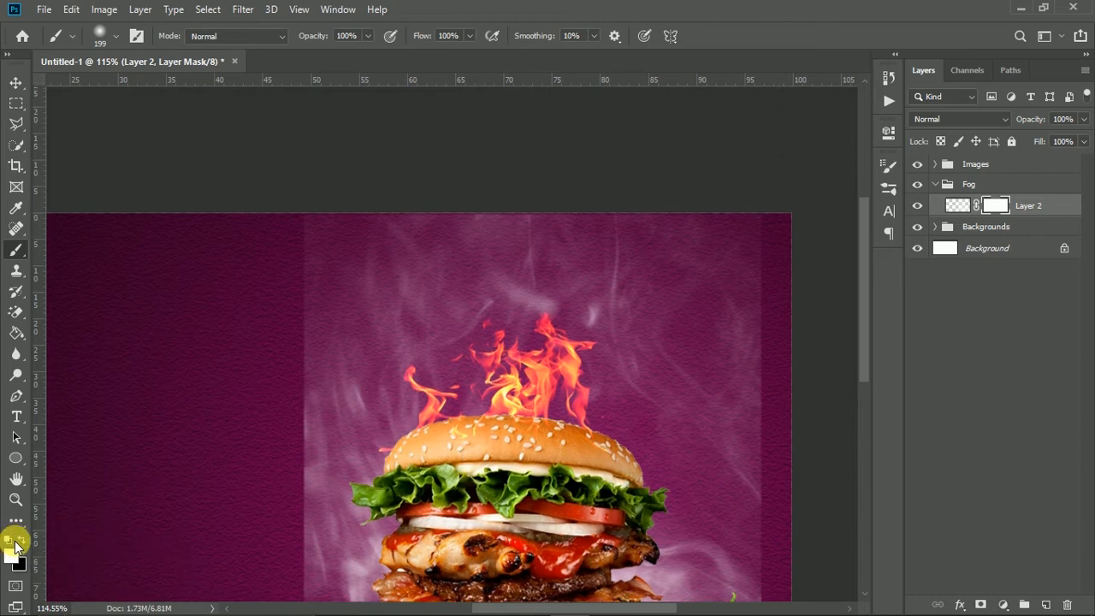
{"action": "mouse_move", "coordinate": [261, 313]}
{"action": "left_mouse_down"}
{"action": "mouse_move", "coordinate": [342, 219]}
{"action": "mouse_move", "coordinate": [278, 313]}
{"action": "left_mouse_up"}
{"action": "left_click_drag", "start_coordinate": [317, 37], "coordinate": [297, 38]}
{"action": "left_click_drag", "start_coordinate": [429, 40], "coordinate": [396, 40]}
{"action": "left_click_drag", "start_coordinate": [483, 281], "coordinate": [440, 280]}
{"action": "scroll", "coordinate": [428, 274], "scroll_direction": "down", "scroll_amount": 3}
{"action": "left_click_drag", "start_coordinate": [290, 209], "coordinate": [308, 369]}
{"action": "mouse_move", "coordinate": [297, 282]}
{"action": "left_mouse_down"}
{"action": "mouse_move", "coordinate": [420, 450]}
{"action": "mouse_move", "coordinate": [733, 459]}
{"action": "mouse_move", "coordinate": [398, 462]}
{"action": "left_mouse_up"}
Restore the brush opacity to 100% and mask out the smoke's hard right edge beside the burger
{"action": "left_click_drag", "start_coordinate": [312, 40], "coordinate": [342, 41]}
{"action": "left_click_drag", "start_coordinate": [685, 455], "coordinate": [750, 214]}
{"action": "scroll", "coordinate": [764, 291], "scroll_direction": "up", "scroll_amount": 5}
{"action": "mouse_move", "coordinate": [761, 308]}
{"action": "left_mouse_down"}
{"action": "mouse_move", "coordinate": [403, 166]}
{"action": "mouse_move", "coordinate": [733, 230]}
{"action": "left_mouse_up"}
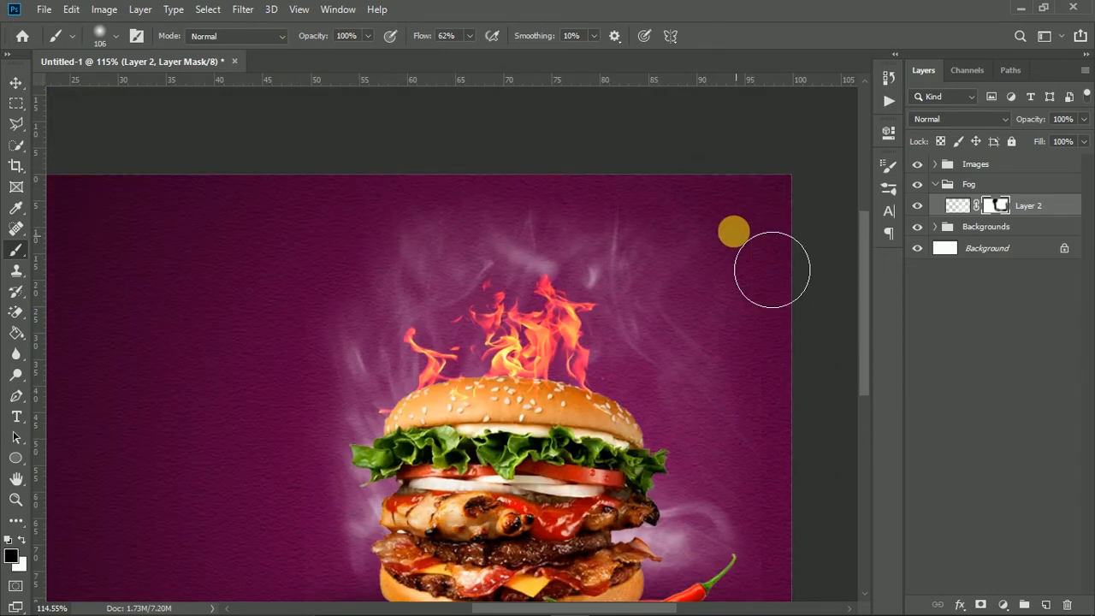
Paint the mask white with a 113 px soft brush to bring back some smoke along the burger's left side
{"action": "scroll", "coordinate": [650, 299], "scroll_direction": "down", "scroll_amount": 3}
{"action": "scroll", "coordinate": [548, 349], "scroll_direction": "left", "scroll_amount": 4}
{"action": "scroll", "coordinate": [547, 349], "scroll_direction": "up", "scroll_amount": 1}
{"action": "key", "text": "x"}
{"action": "right_click", "coordinate": [502, 311]}
{"action": "left_click", "coordinate": [494, 278]}
{"action": "mouse_move", "coordinate": [489, 250]}
{"action": "left_mouse_down"}
{"action": "mouse_move", "coordinate": [446, 285]}
{"action": "mouse_move", "coordinate": [477, 415]}
{"action": "mouse_move", "coordinate": [400, 367]}
{"action": "mouse_move", "coordinate": [419, 248]}
{"action": "mouse_move", "coordinate": [415, 312]}
{"action": "mouse_move", "coordinate": [445, 521]}
{"action": "left_mouse_up"}
{"action": "key", "text": "x"}
{"action": "key", "text": "ctrl+0"}
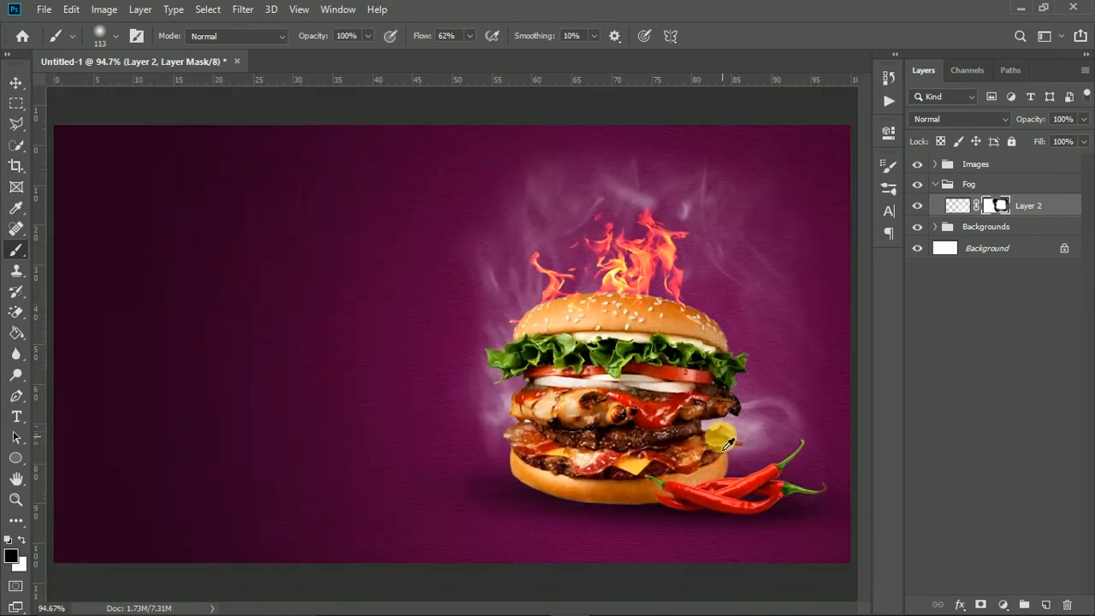
Set the smoke layer's opacity to 76% and touch up its mask with the soft brush
{"action": "key", "text": "v"}
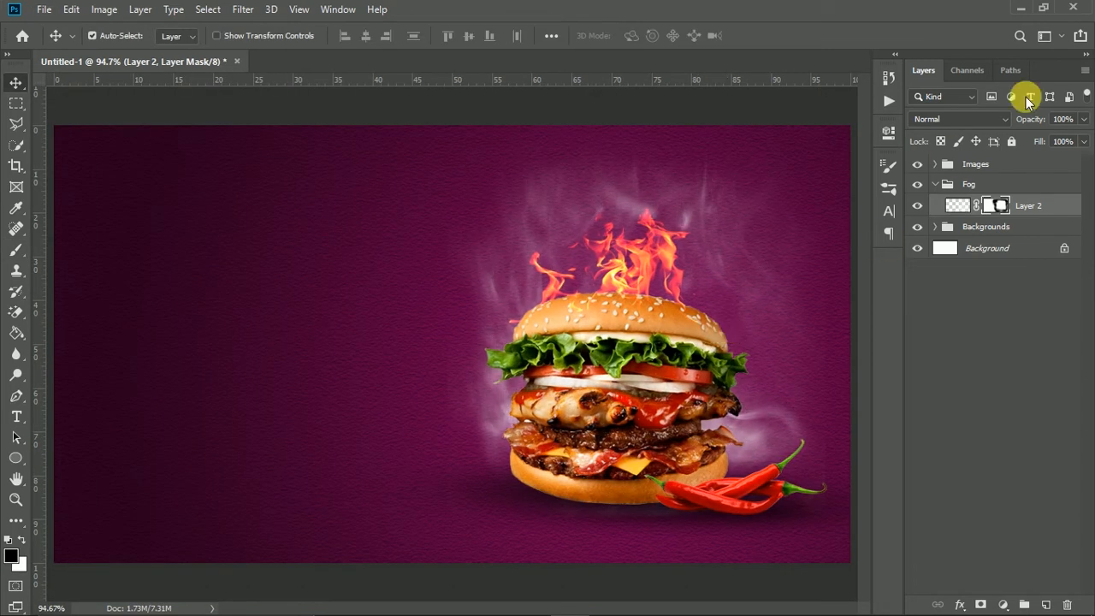
{"action": "left_click_drag", "start_coordinate": [1037, 121], "coordinate": [1025, 124]}
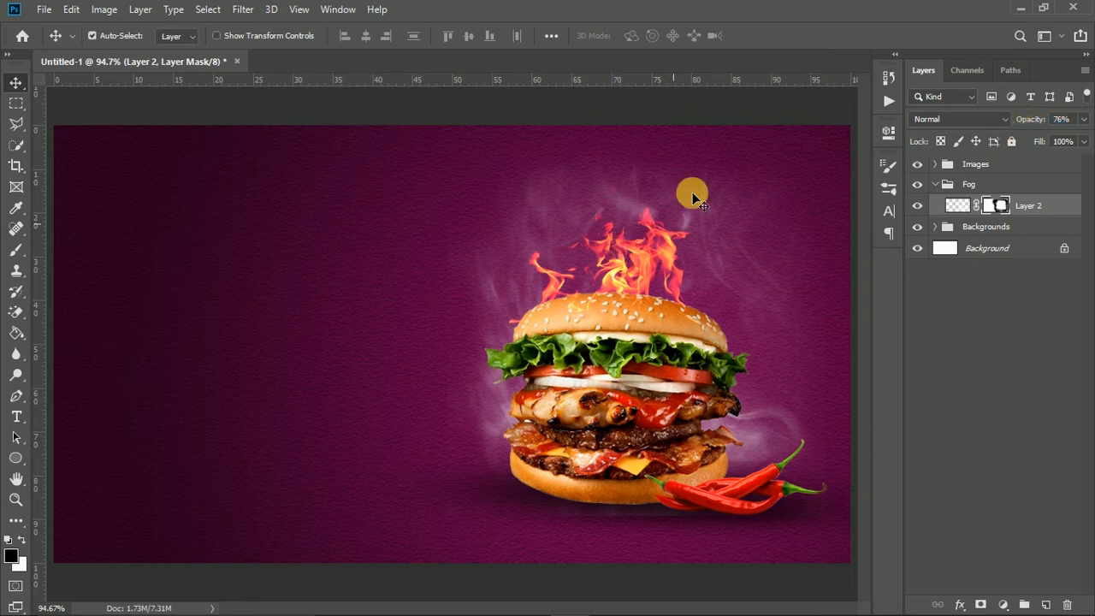
{"action": "key", "text": "b"}
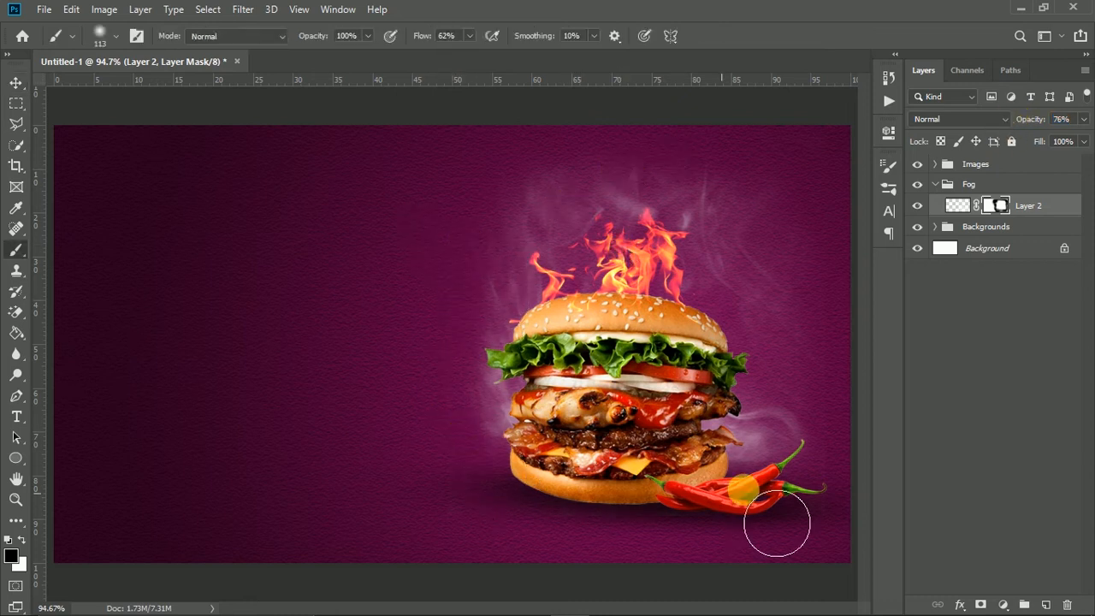
{"action": "key", "text": "x"}
{"action": "key", "text": "v"}
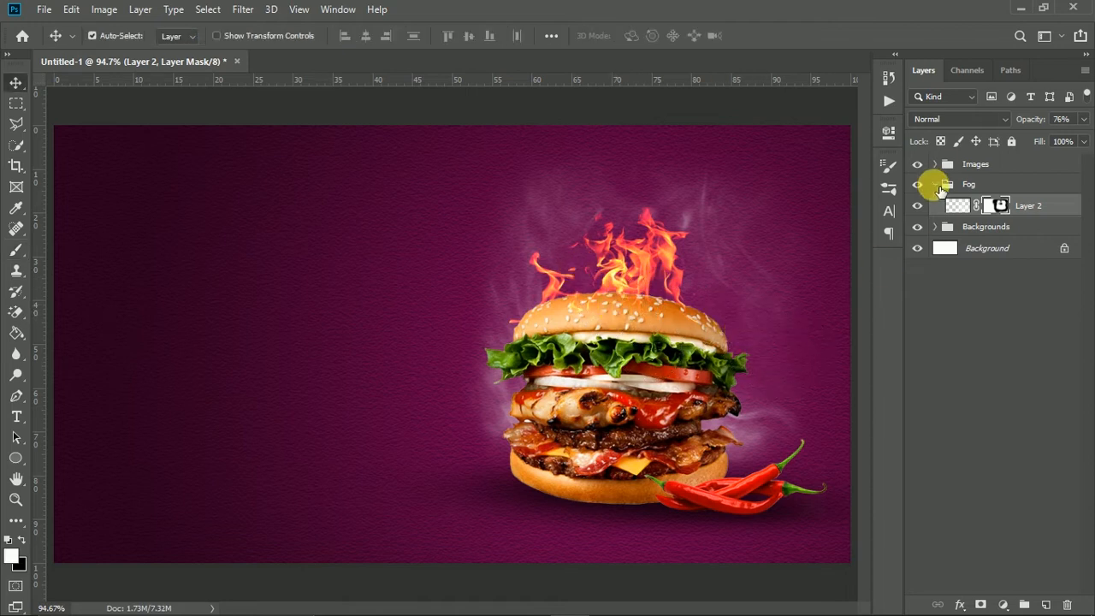
Collapse the Fog group and draw an open curved path with the Pen tool around the burger's upper right side
{"action": "left_click", "coordinate": [935, 184]}
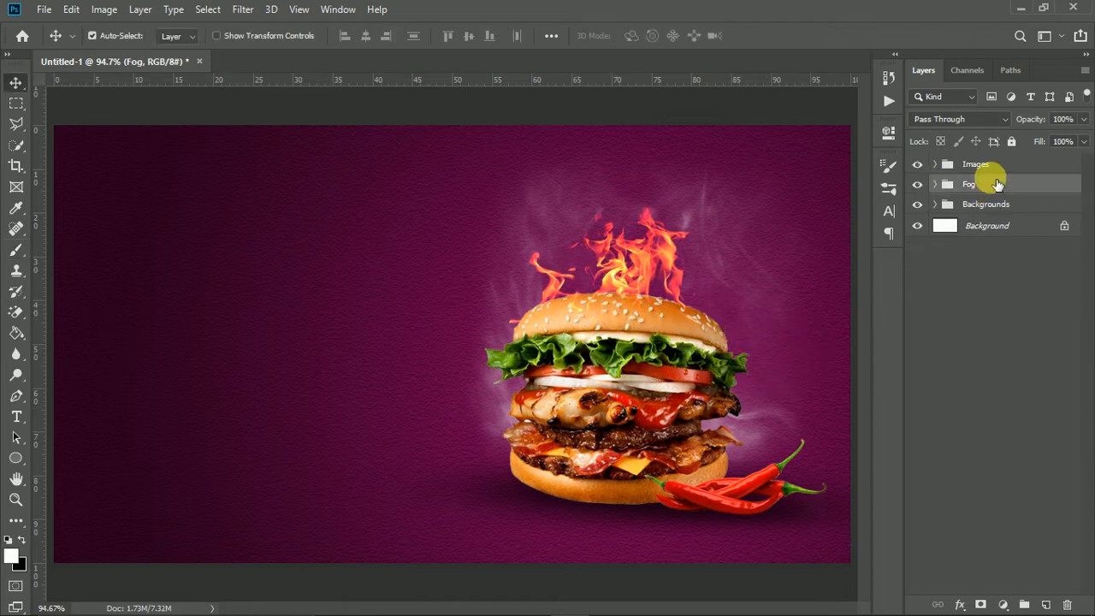
{"action": "left_click", "coordinate": [16, 397]}
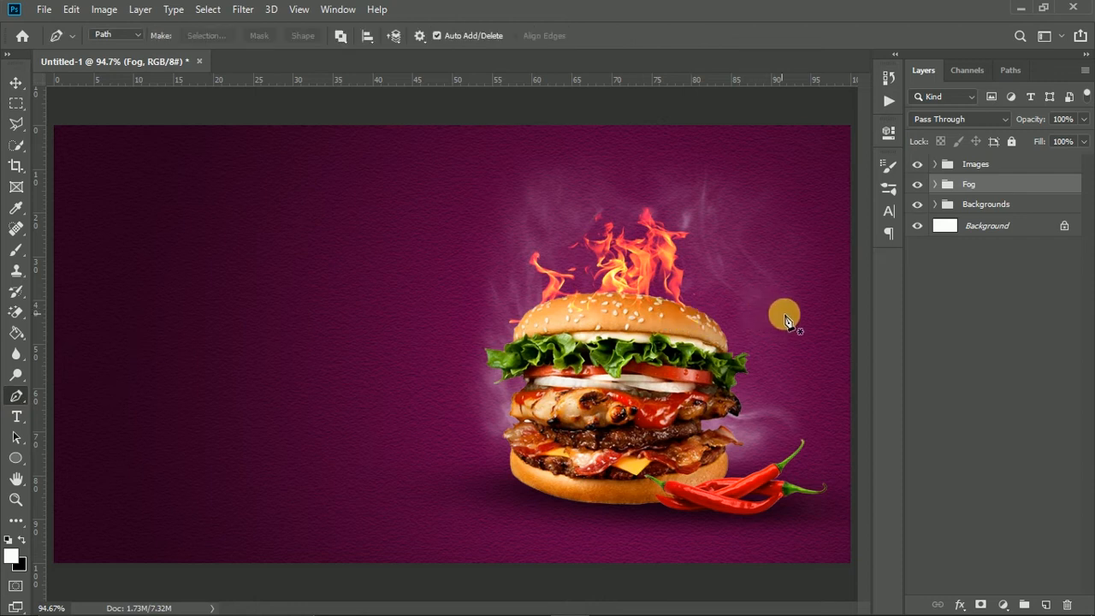
{"action": "scroll", "coordinate": [799, 297], "scroll_direction": "up", "scroll_amount": 5}
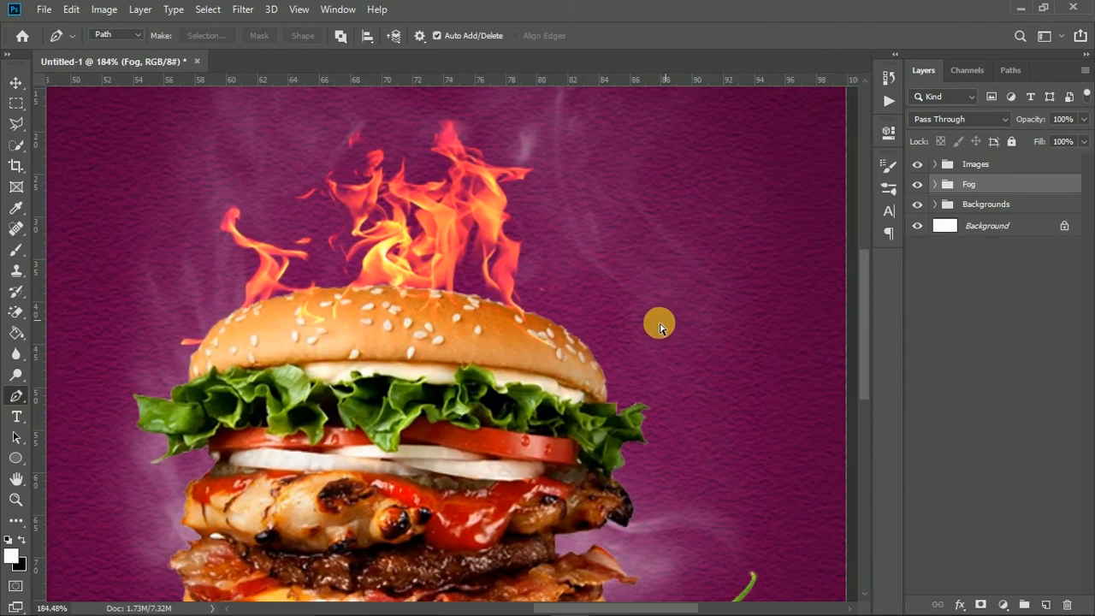
{"action": "scroll", "coordinate": [628, 328], "scroll_direction": "down", "scroll_amount": 4}
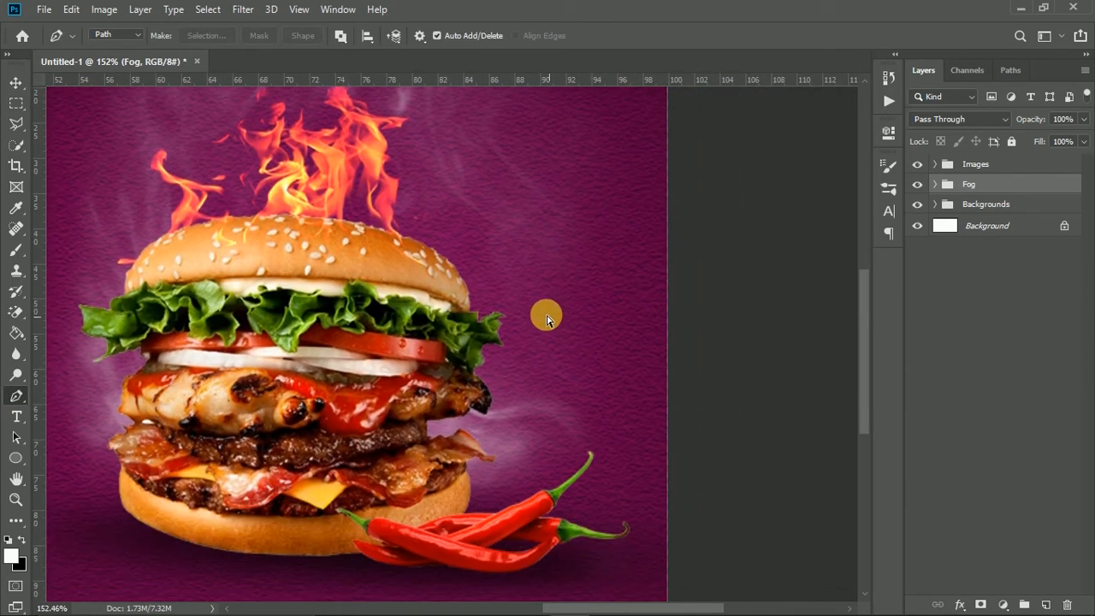
{"action": "scroll", "coordinate": [495, 321], "scroll_direction": "down", "scroll_amount": 3}
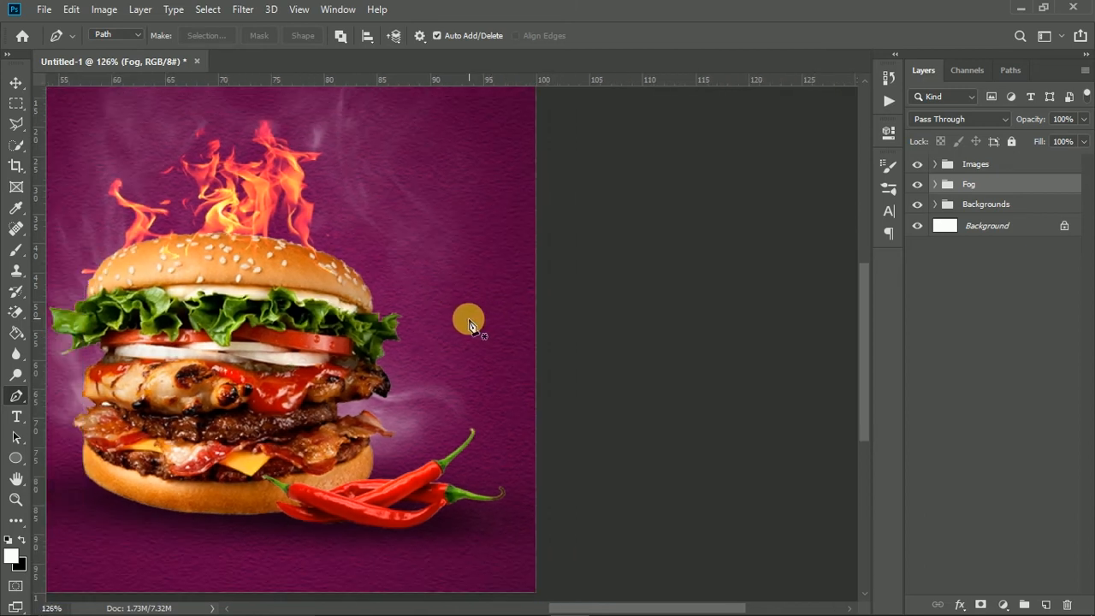
{"action": "left_click", "coordinate": [354, 246]}
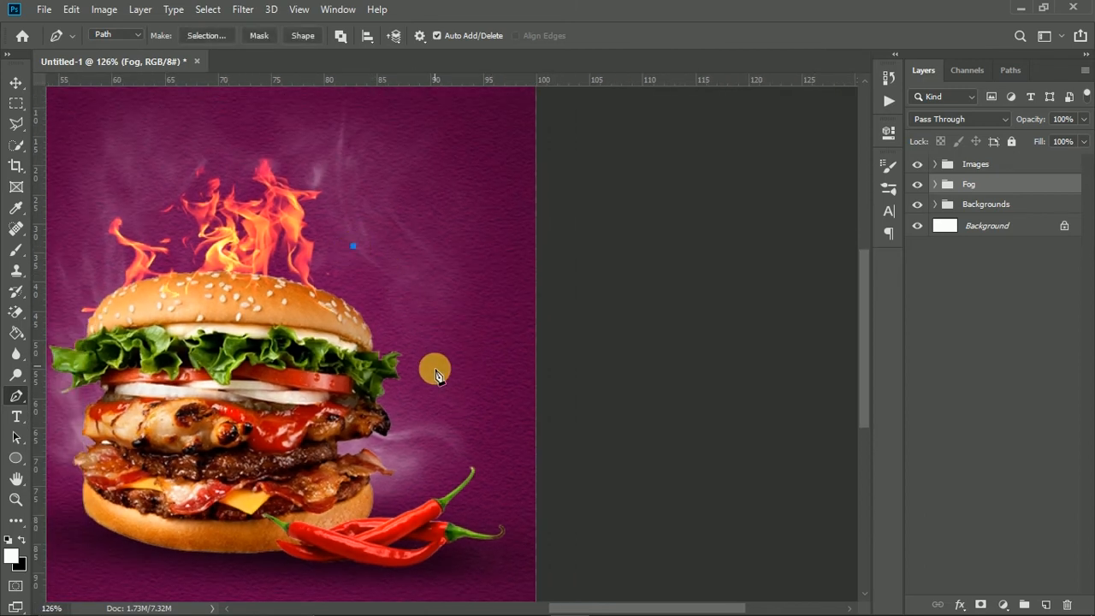
{"action": "left_click_drag", "start_coordinate": [423, 395], "coordinate": [395, 456]}
{"action": "left_click_drag", "start_coordinate": [404, 502], "coordinate": [412, 513]}
Place the white text ORDER NOW along the curved path in Spicy Rice at 36 pt, left-aligned
{"action": "left_click", "coordinate": [20, 416]}
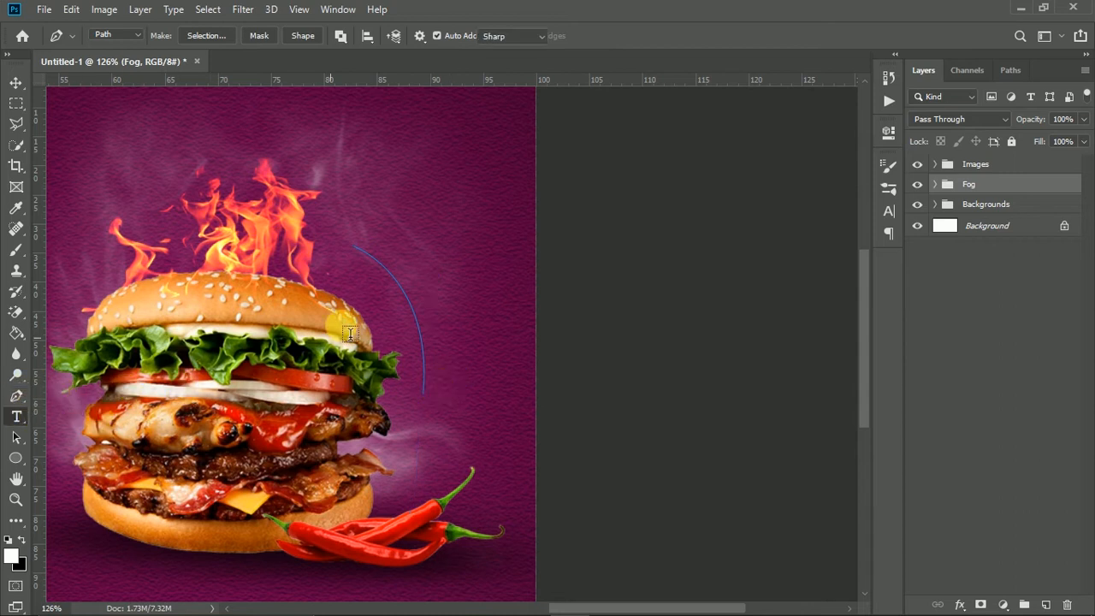
{"action": "left_click", "coordinate": [410, 307]}
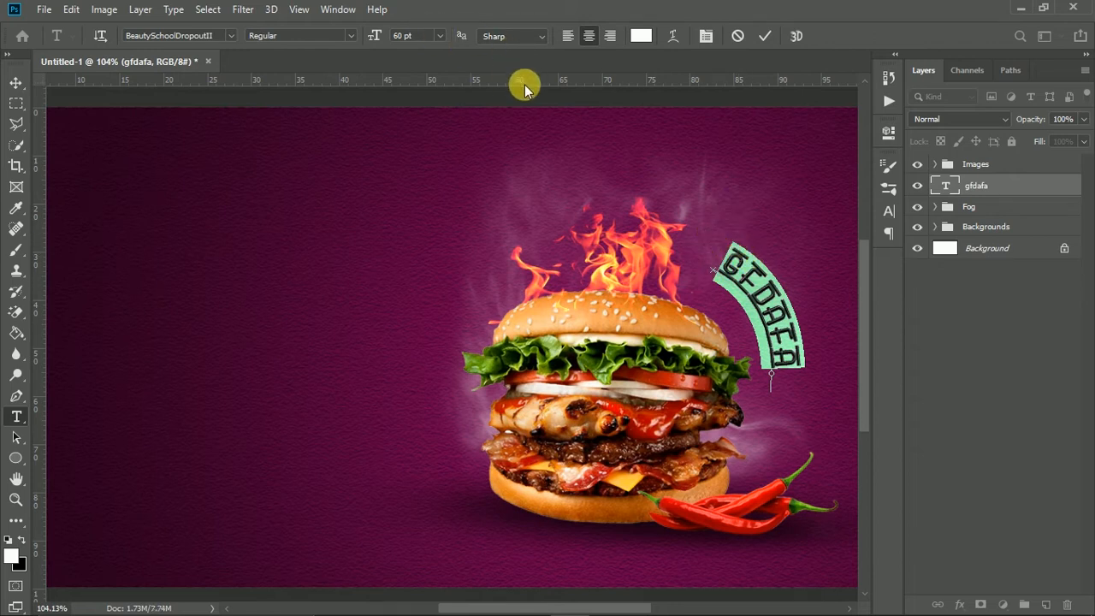
{"action": "key", "text": "BackSpace"}
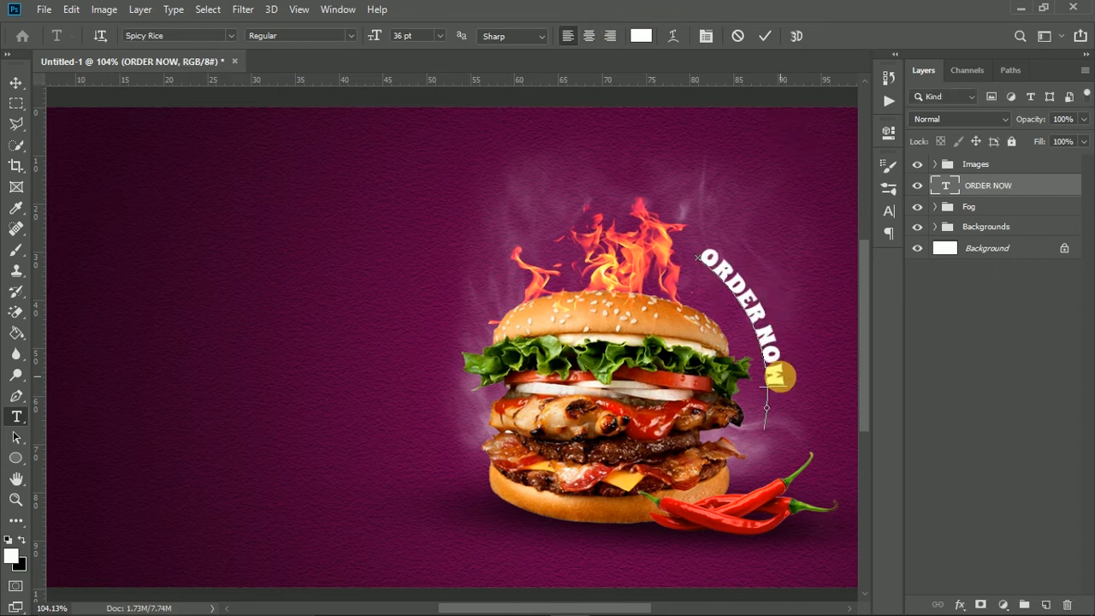
Change the font of the whole ORDER NOW text to 4990810
{"action": "key", "text": "ctrl+a"}
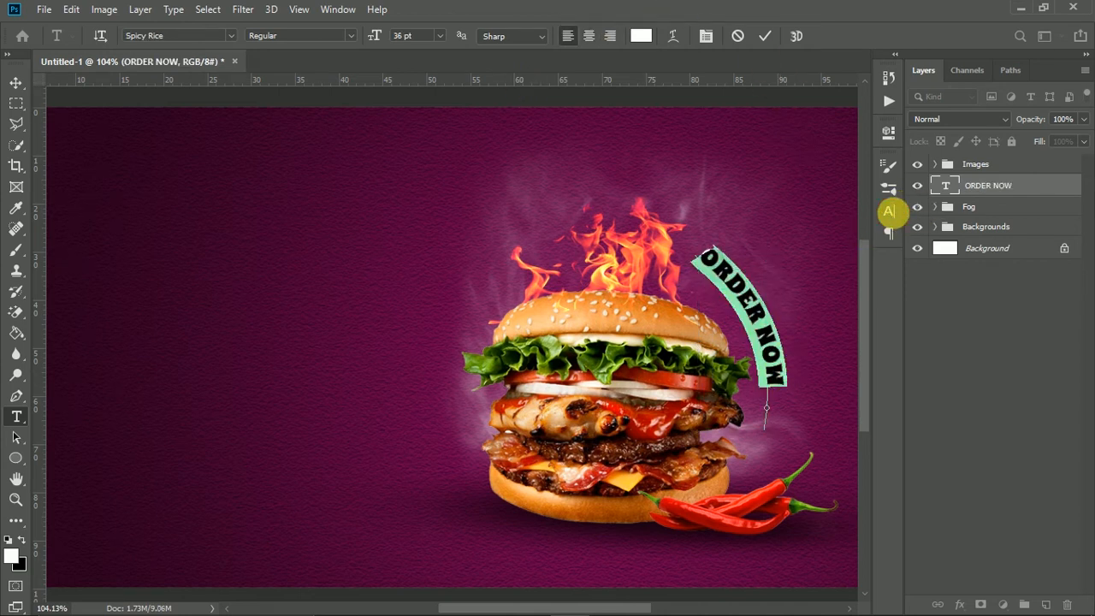
{"action": "left_click", "coordinate": [890, 211]}
{"action": "left_click", "coordinate": [793, 188]}
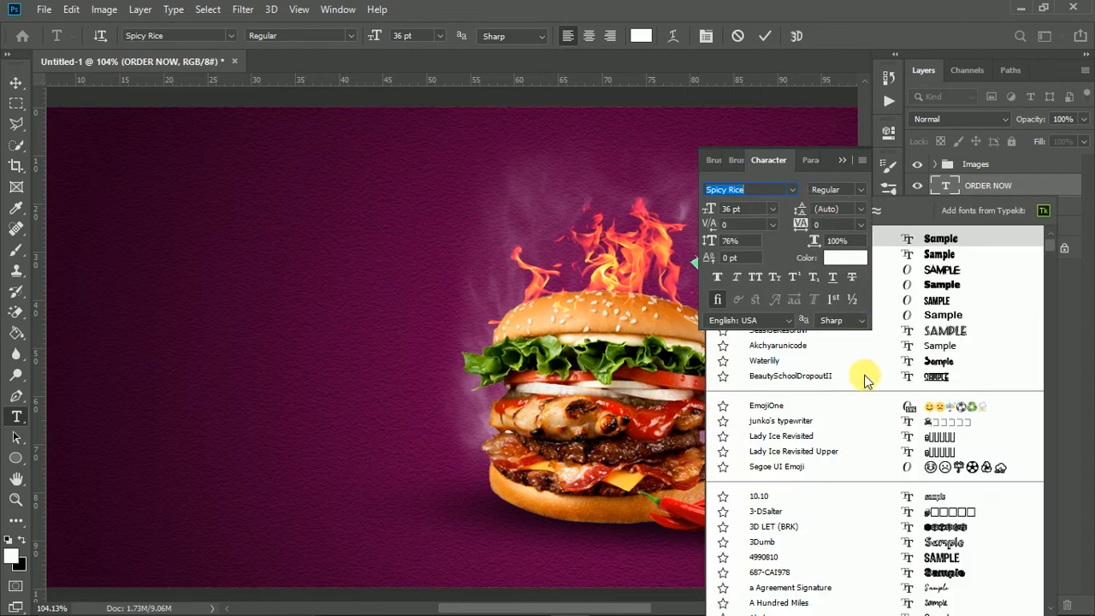
{"action": "scroll", "coordinate": [886, 417], "scroll_direction": "down", "scroll_amount": 3}
{"action": "left_click", "coordinate": [814, 495]}
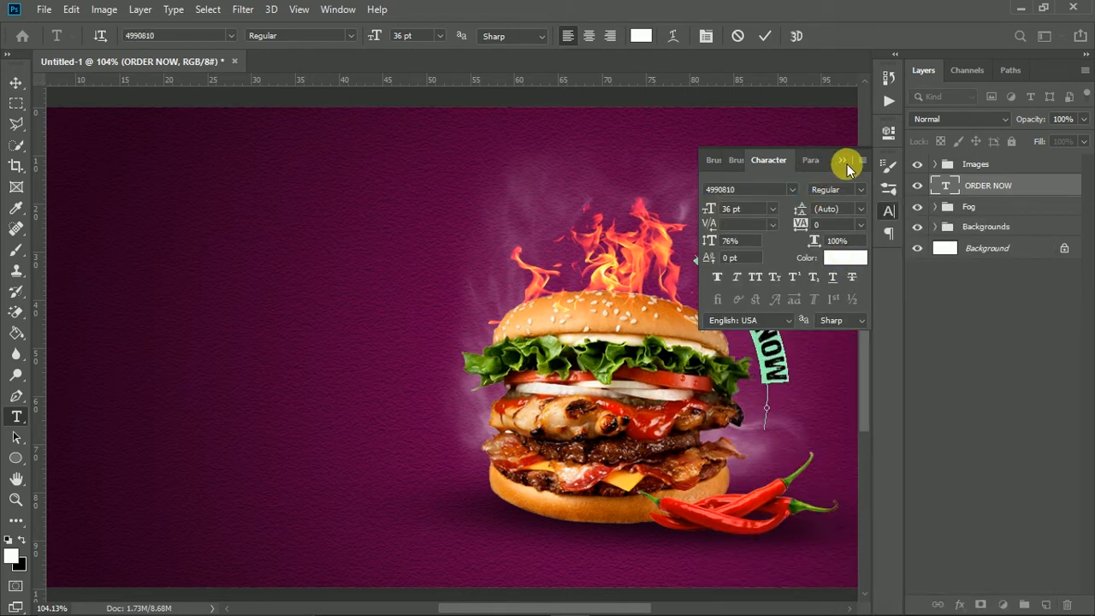
Recolour the ORDER NOW text golden yellow and commit the text edit
{"action": "left_click", "coordinate": [856, 261]}
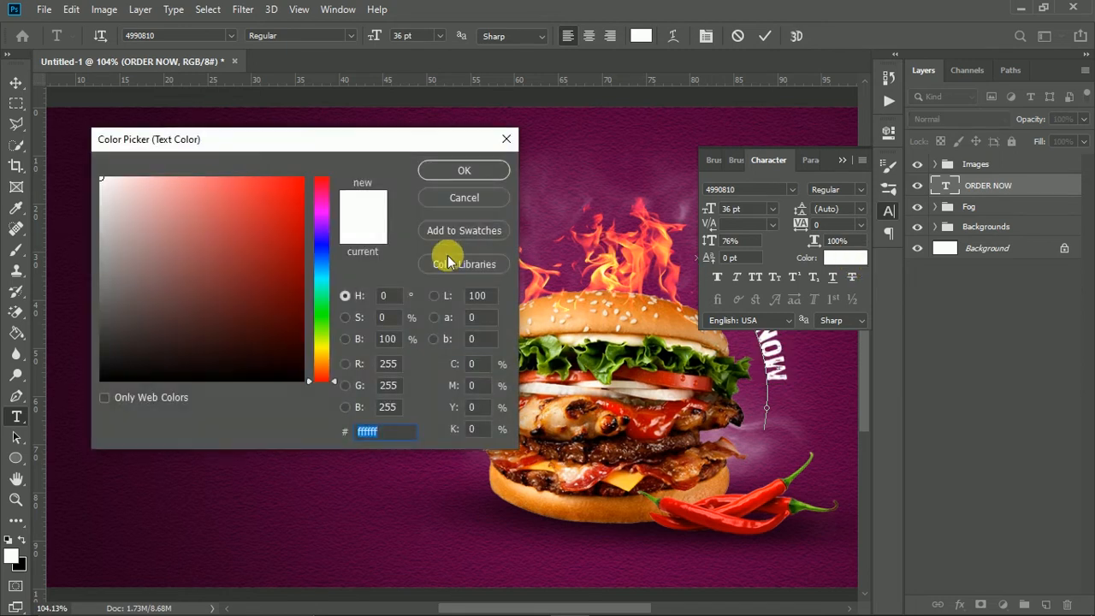
{"action": "left_click_drag", "start_coordinate": [320, 345], "coordinate": [318, 356]}
{"action": "left_click_drag", "start_coordinate": [283, 245], "coordinate": [298, 166]}
{"action": "left_click", "coordinate": [463, 170]}
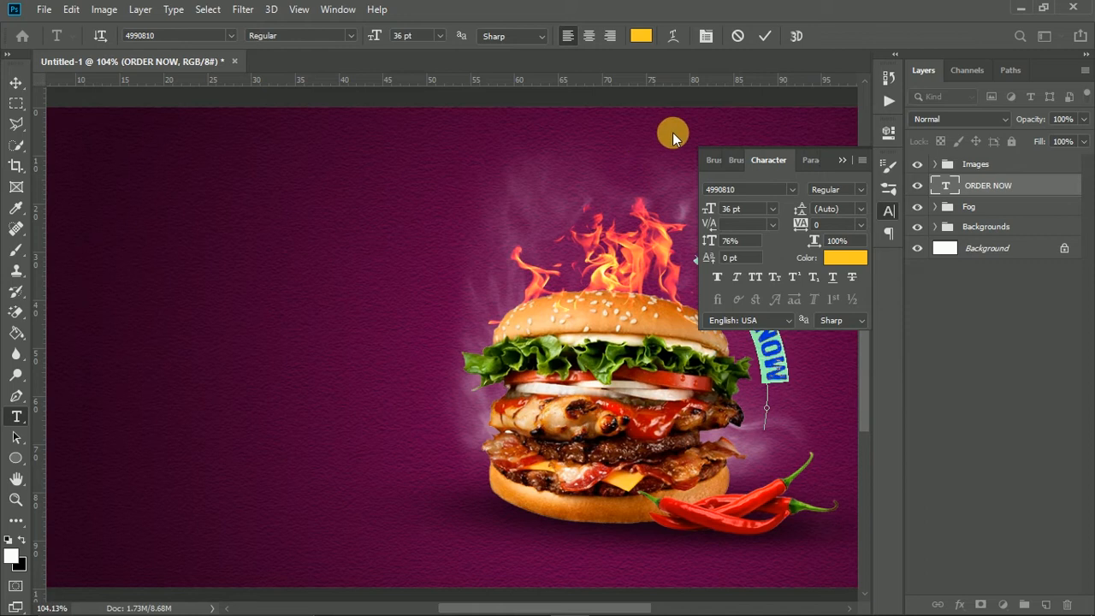
{"action": "left_click", "coordinate": [766, 36]}
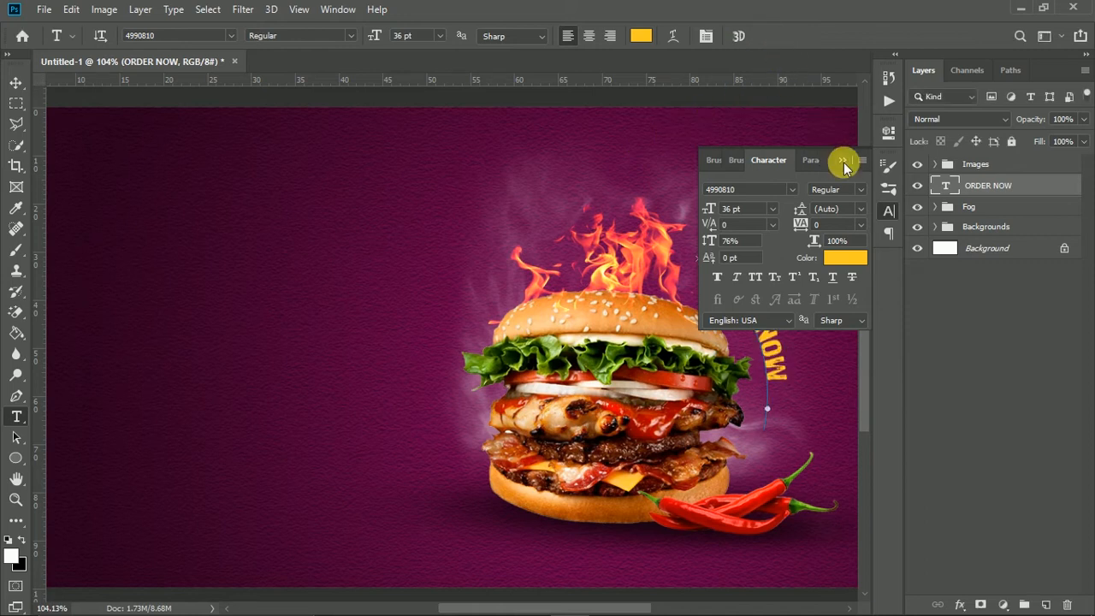
{"action": "left_click", "coordinate": [842, 162]}
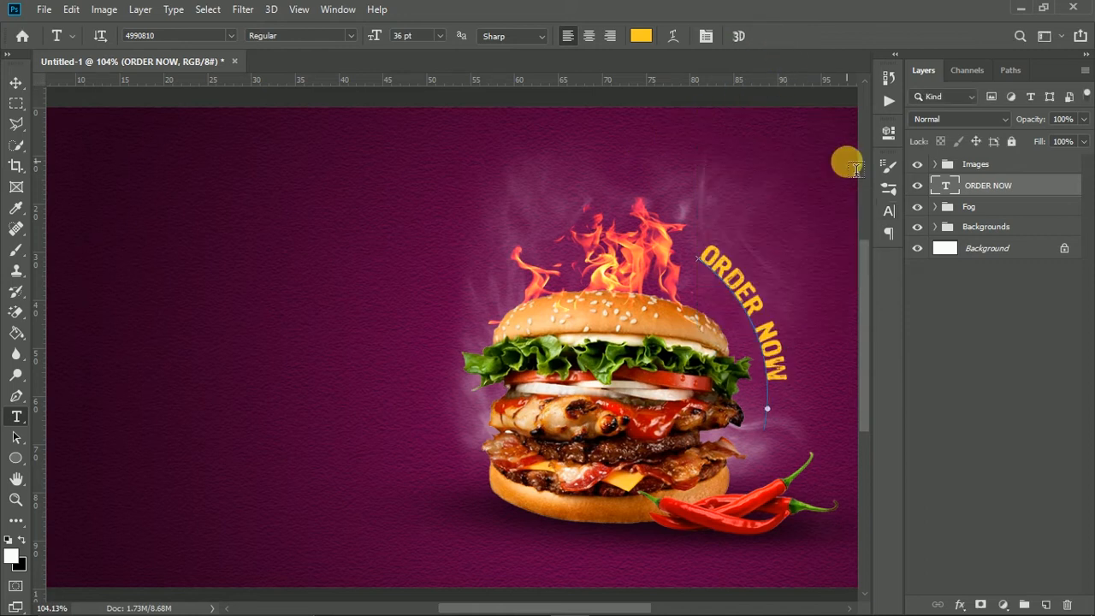
Reselect the ORDER NOW text and reduce it to a smaller preset font size
{"action": "triple_click", "coordinate": [769, 326]}
{"action": "left_click", "coordinate": [889, 213]}
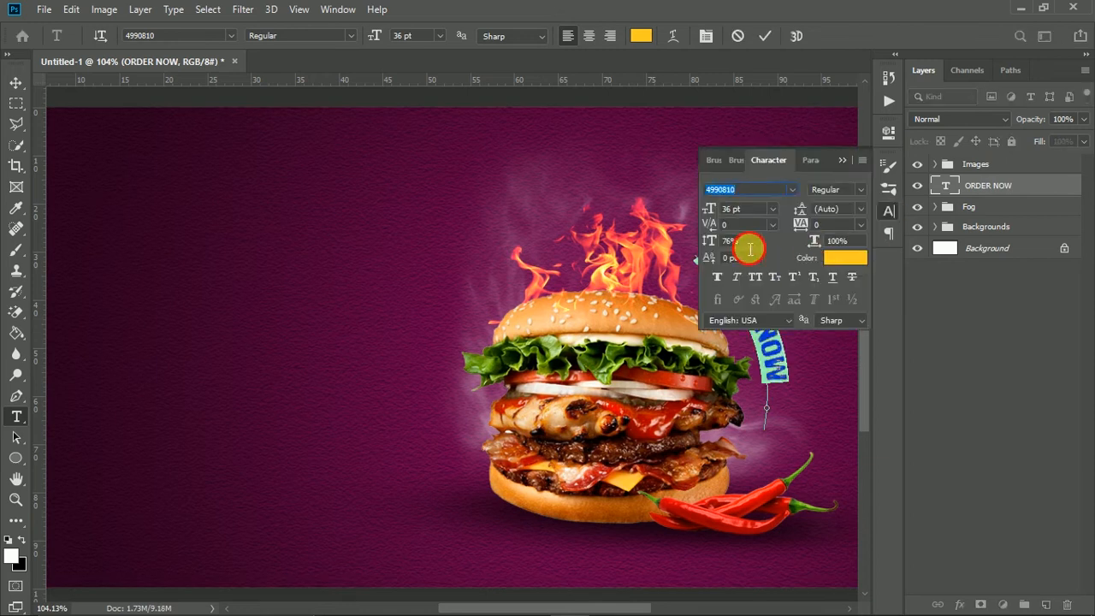
{"action": "left_click", "coordinate": [843, 160]}
{"action": "left_click", "coordinate": [439, 36]}
{"action": "left_click", "coordinate": [432, 179]}
{"action": "left_click", "coordinate": [766, 37]}
{"action": "key", "text": "p"}
{"action": "key", "text": "v"}
{"action": "left_click_drag", "start_coordinate": [763, 325], "coordinate": [766, 369]}
{"action": "key", "text": "ctrl+z"}
Select the ORDER NOW layer and use Free Transform to place the text slightly lower beside the bun
{"action": "left_click", "coordinate": [989, 276]}
{"action": "key", "text": "ctrl+t"}
{"action": "left_click", "coordinate": [771, 36]}
{"action": "key", "text": "p"}
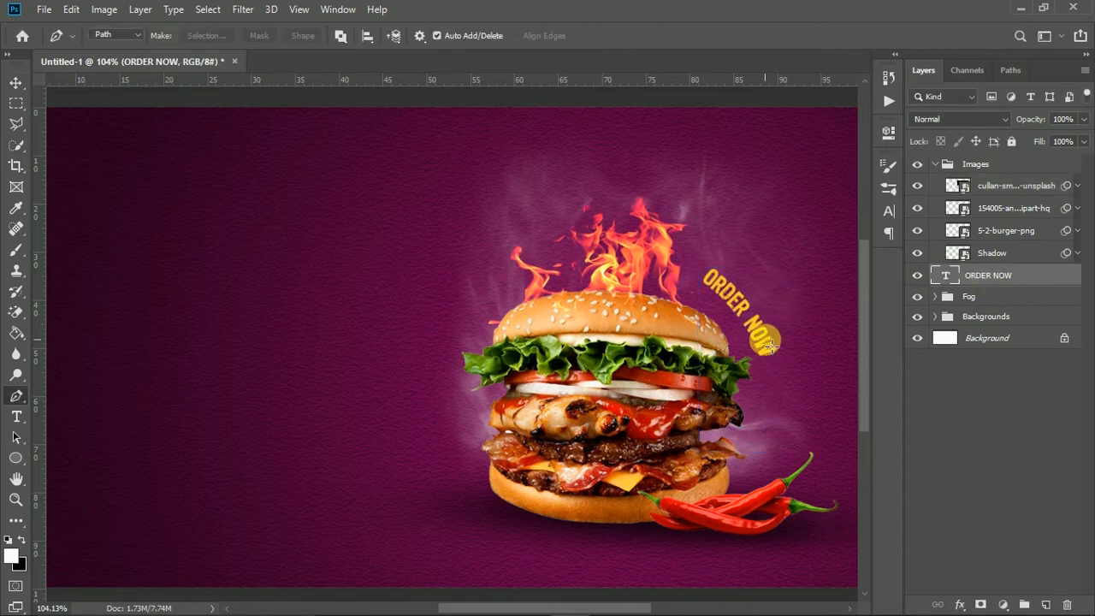
{"action": "left_click", "coordinate": [783, 360]}
{"action": "key", "text": "v"}
{"action": "left_click_drag", "start_coordinate": [746, 303], "coordinate": [753, 314]}
{"action": "key", "text": "ctrl+z"}
{"action": "key", "text": "ctrl+t"}
{"action": "left_click", "coordinate": [570, 260]}
{"action": "key", "text": "Escape"}
Try to move and rotate the ORDER NOW text with Free Transform to follow the bun's curve
{"action": "left_click", "coordinate": [989, 275]}
{"action": "key", "text": "ctrl+t"}
{"action": "left_click_drag", "start_coordinate": [759, 356], "coordinate": [774, 359]}
{"action": "left_click_drag", "start_coordinate": [715, 453], "coordinate": [692, 414]}
{"action": "key", "text": "ctrl+z"}
{"action": "left_click_drag", "start_coordinate": [784, 311], "coordinate": [791, 325]}
{"action": "left_click_drag", "start_coordinate": [812, 271], "coordinate": [761, 317]}
{"action": "left_click", "coordinate": [741, 37]}
{"action": "key", "text": "ctrl+z"}
Shift the ORDER NOW text slightly up and to the right, away from the bun, with Free Transform
{"action": "left_click", "coordinate": [1000, 280]}
{"action": "key", "text": "ctrl+t"}
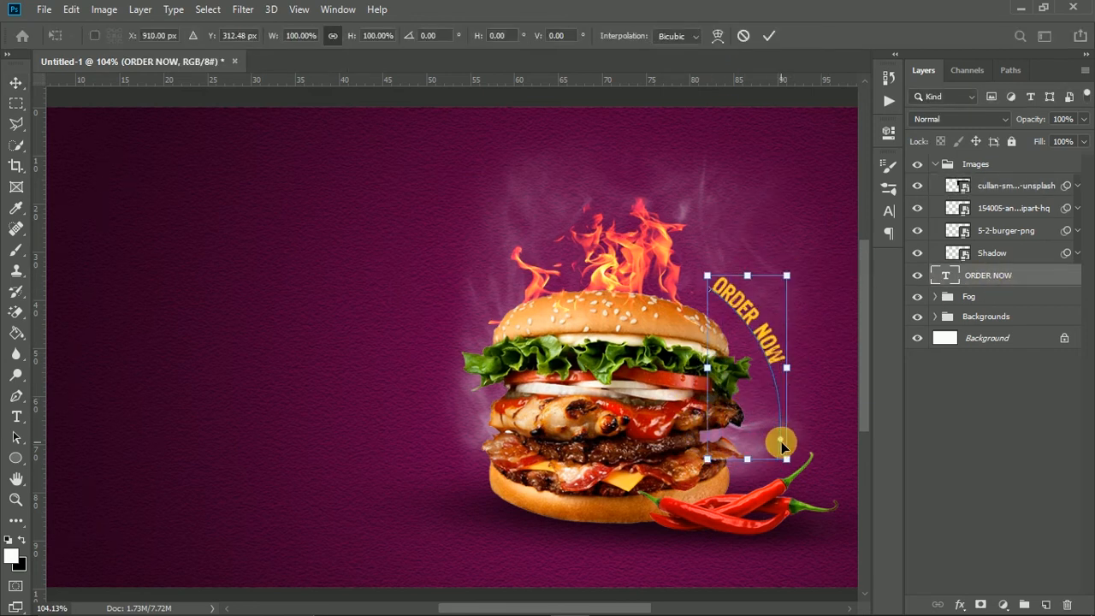
{"action": "left_click_drag", "start_coordinate": [781, 444], "coordinate": [788, 437]}
{"action": "left_click", "coordinate": [17, 396]}
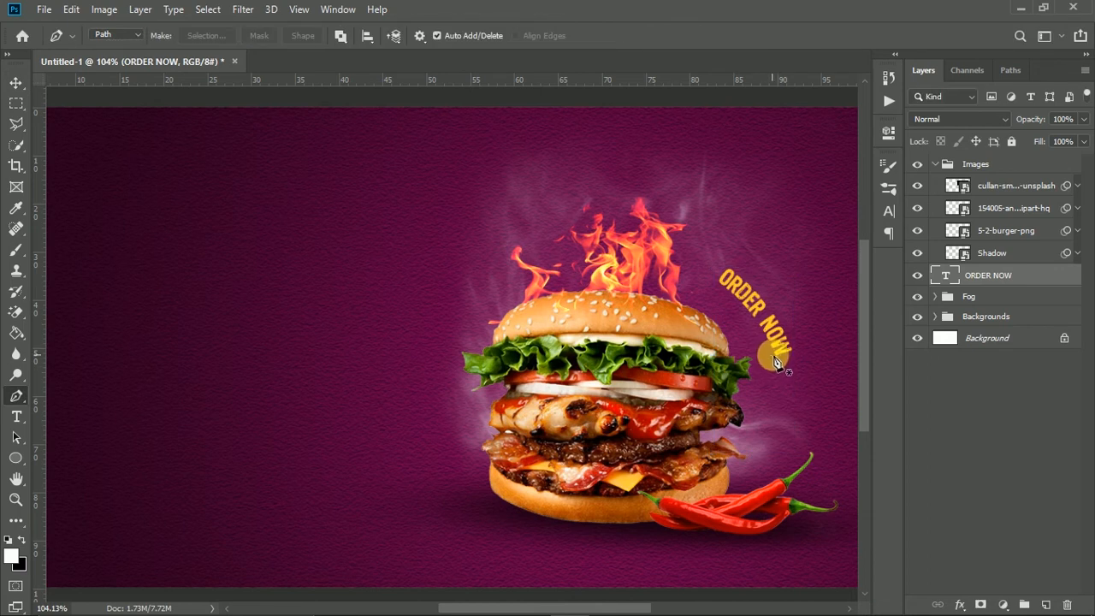
Reopen the ORDER NOW text for editing and adjust where it starts along its curved path
{"action": "key", "text": "t"}
{"action": "double_click", "coordinate": [784, 346]}
{"action": "left_click_drag", "start_coordinate": [786, 448], "coordinate": [809, 414]}
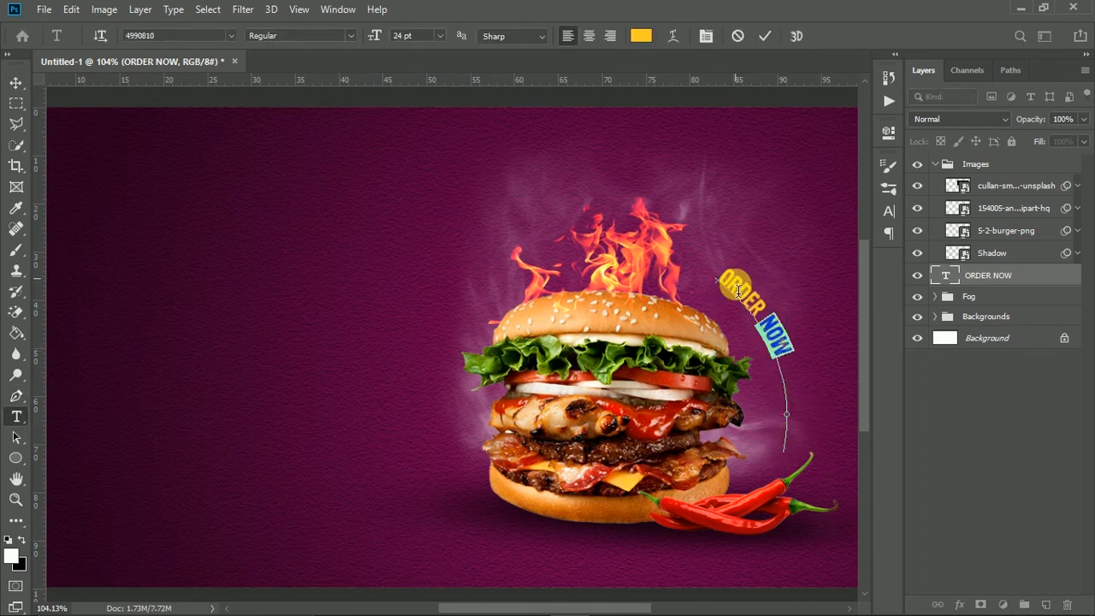
{"action": "left_click_drag", "start_coordinate": [724, 289], "coordinate": [719, 283]}
{"action": "left_click", "coordinate": [765, 35]}
Reshape the ORDER NOW text path by moving its anchor points and handles so the curve bends closer around the bun
{"action": "key", "text": "p"}
{"action": "left_click", "coordinate": [788, 418], "text": "ctrl"}
{"action": "left_click_drag", "start_coordinate": [807, 337], "coordinate": [844, 305]}
{"action": "left_click_drag", "start_coordinate": [784, 452], "coordinate": [765, 403]}
{"action": "left_click_drag", "start_coordinate": [825, 257], "coordinate": [793, 289]}
{"action": "left_click_drag", "start_coordinate": [718, 279], "coordinate": [715, 267]}
{"action": "left_click_drag", "start_coordinate": [792, 289], "coordinate": [784, 292]}
{"action": "left_click_drag", "start_coordinate": [744, 517], "coordinate": [755, 513]}
{"action": "left_click_drag", "start_coordinate": [765, 400], "coordinate": [766, 413]}
{"action": "left_click_drag", "start_coordinate": [717, 268], "coordinate": [717, 292]}
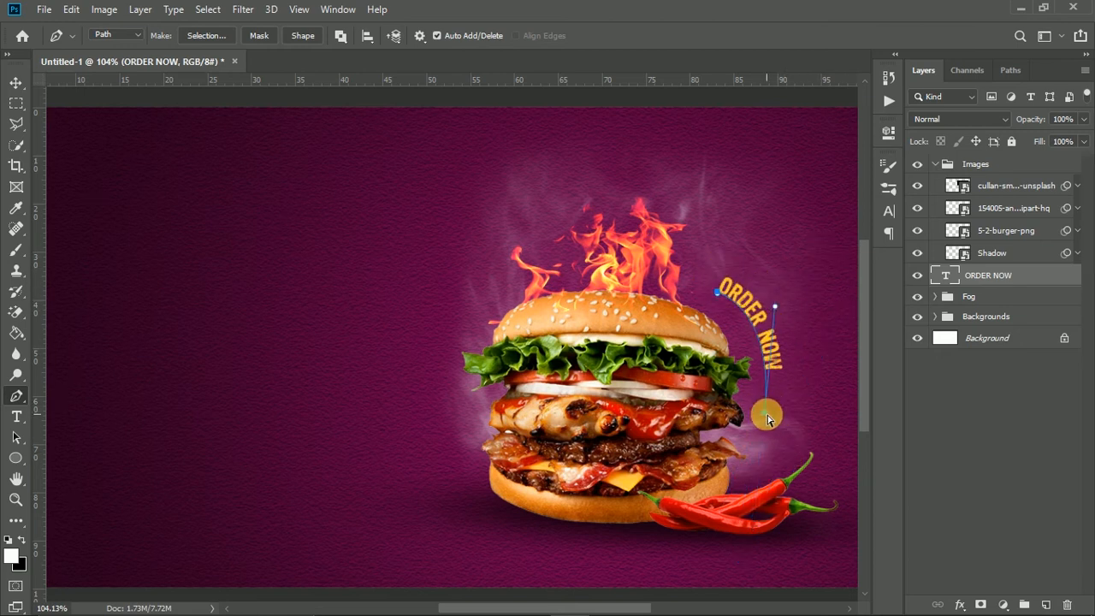
Nudge the ORDER NOW text slightly down and to the right, and place its layer in a group named Text
{"action": "key", "text": "v"}
{"action": "left_click", "coordinate": [786, 369]}
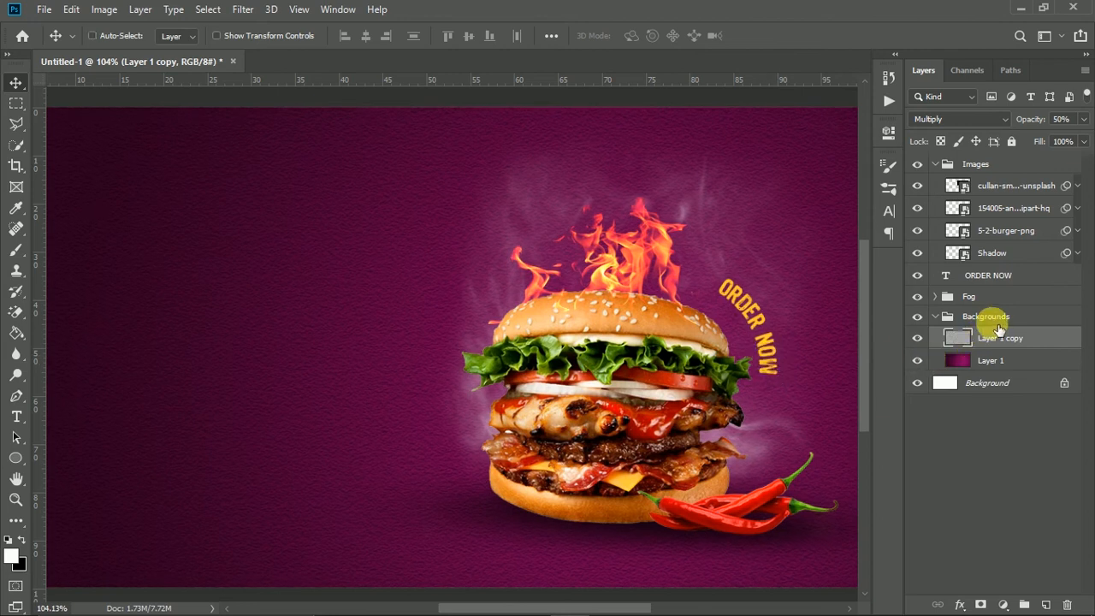
{"action": "left_click", "coordinate": [1017, 277]}
{"action": "key", "text": "Down"}
{"action": "key", "text": "Down"}
{"action": "key", "text": "Down"}
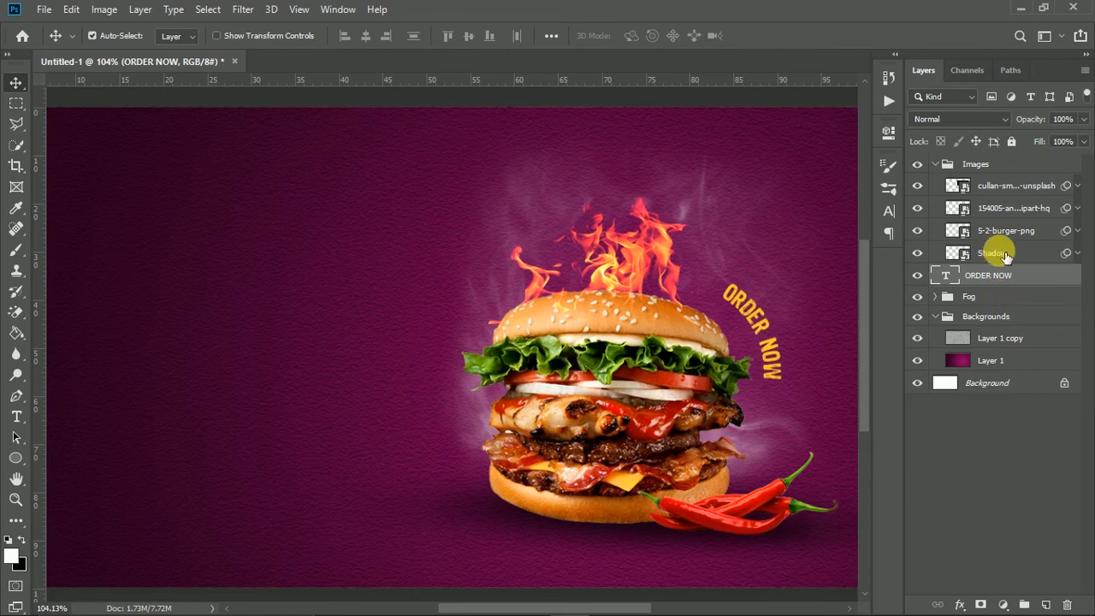
{"action": "left_click", "coordinate": [938, 166]}
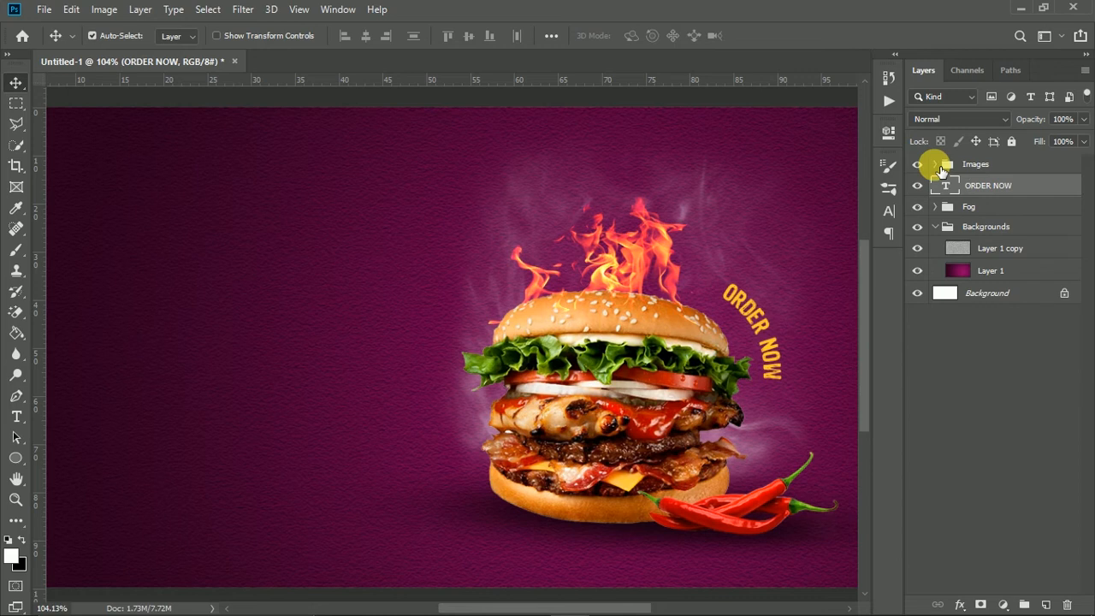
{"action": "left_click", "coordinate": [936, 165]}
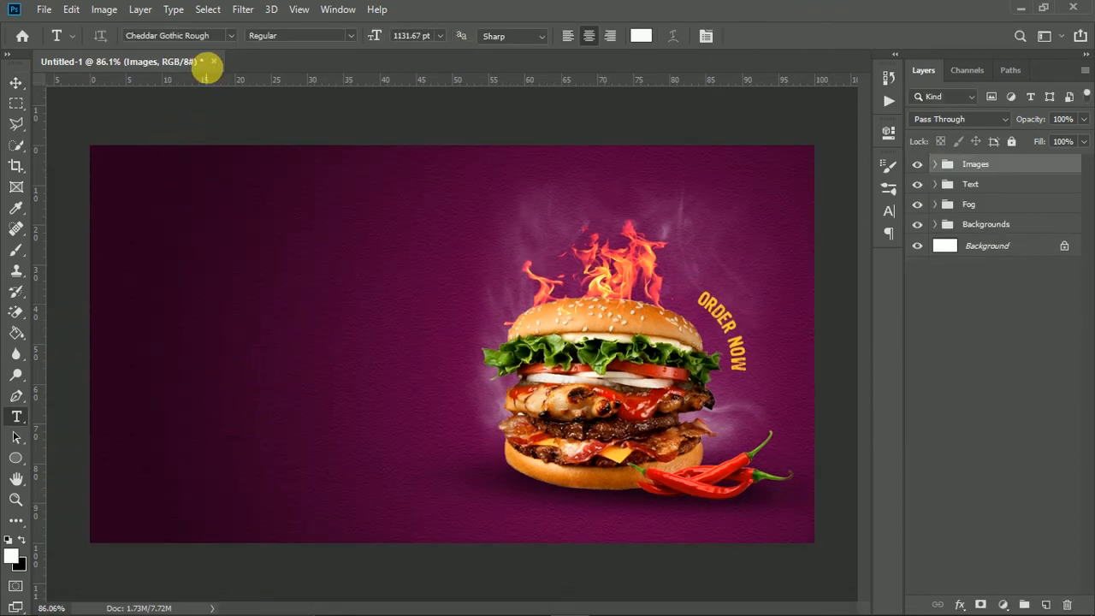
Add the white text BURGER on the banner's empty left side in Cheddar Gothic Rough Regular at about 78 pt
{"action": "left_click", "coordinate": [220, 36]}
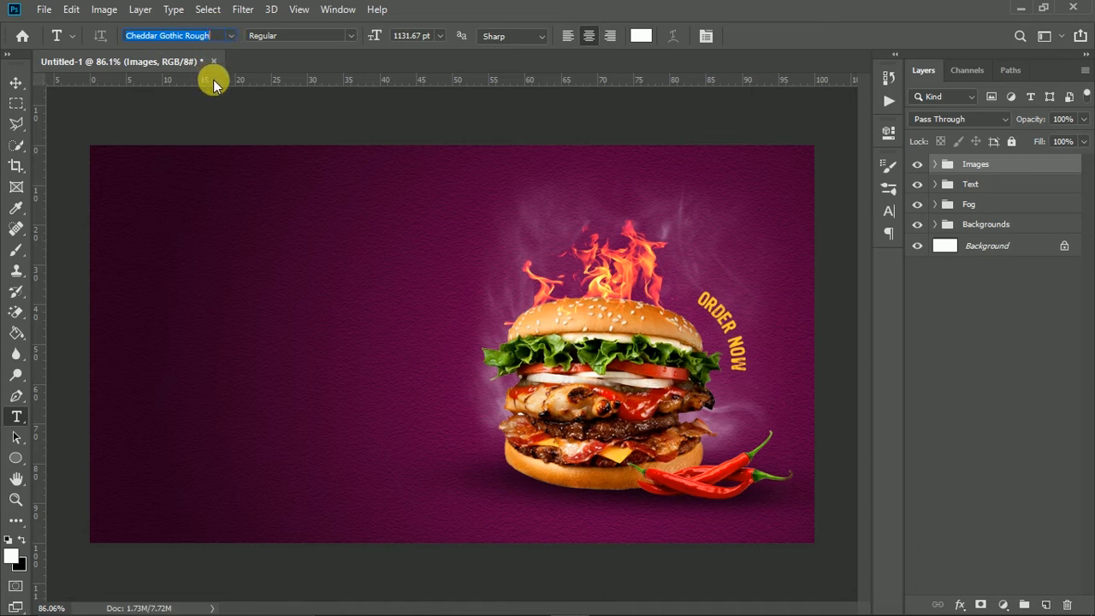
{"action": "type", "text": "Cheddar Gothic Rough"}
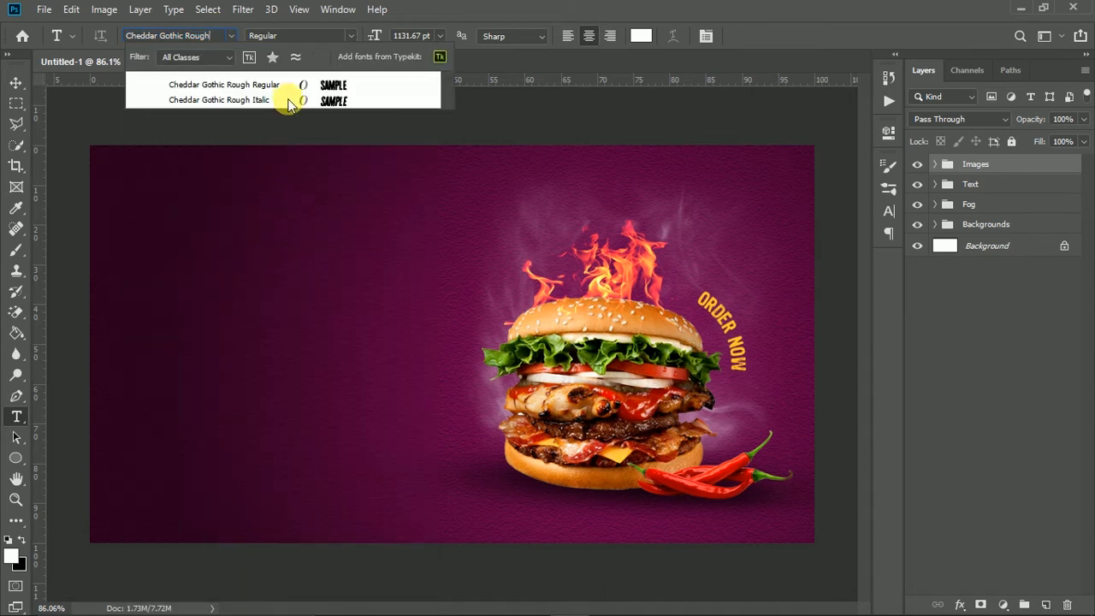
{"action": "left_click", "coordinate": [285, 84]}
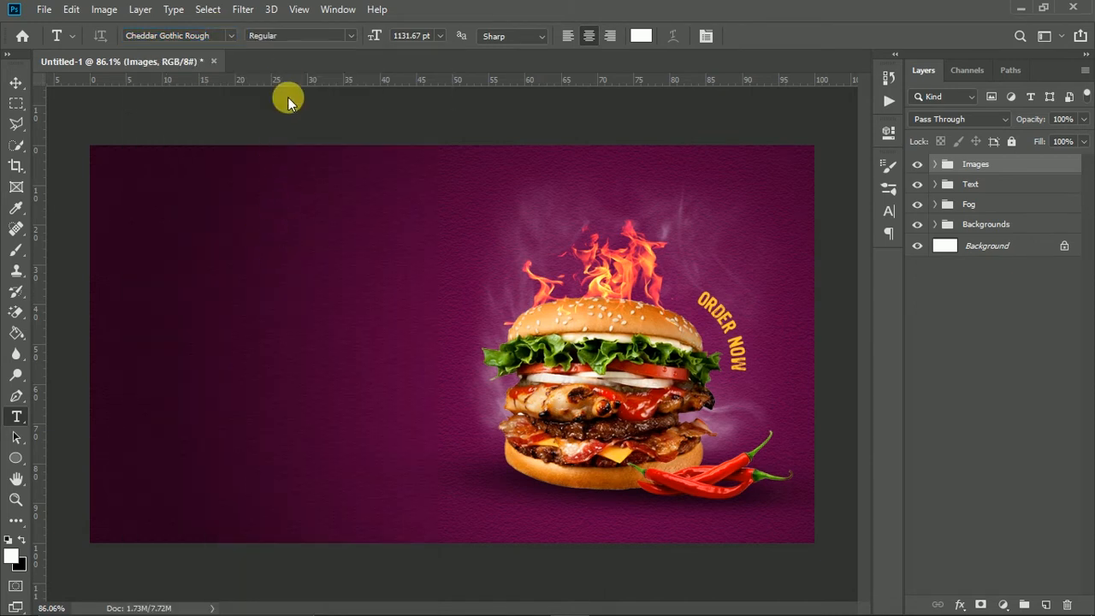
{"action": "left_click", "coordinate": [222, 419]}
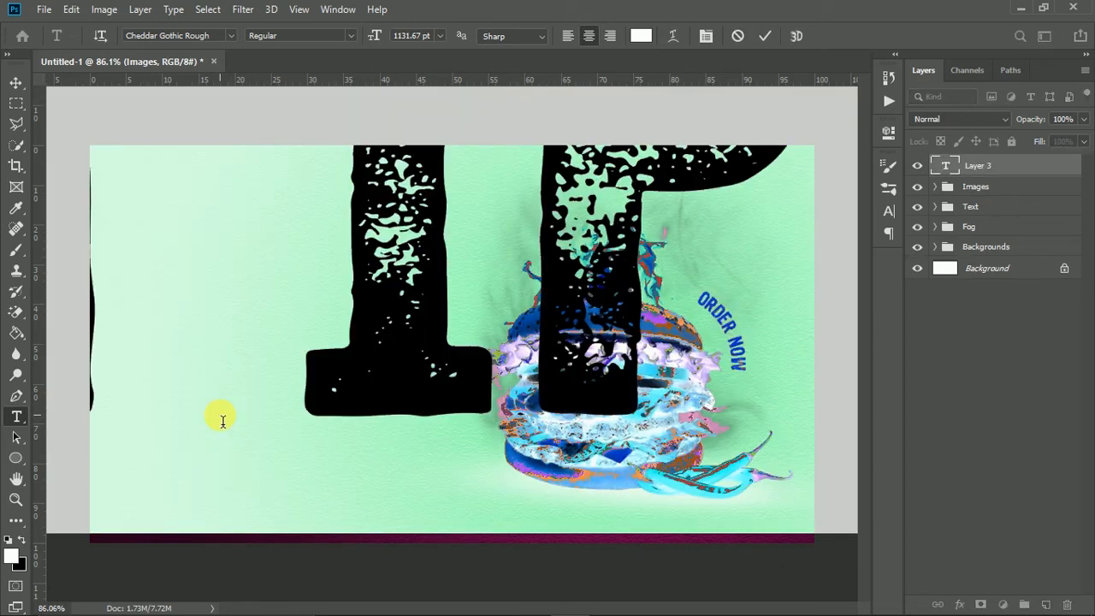
{"action": "left_click_drag", "start_coordinate": [380, 40], "coordinate": [171, 135]}
{"action": "left_click_drag", "start_coordinate": [380, 39], "coordinate": [403, 203]}
{"action": "type", "text": "BURGER"}
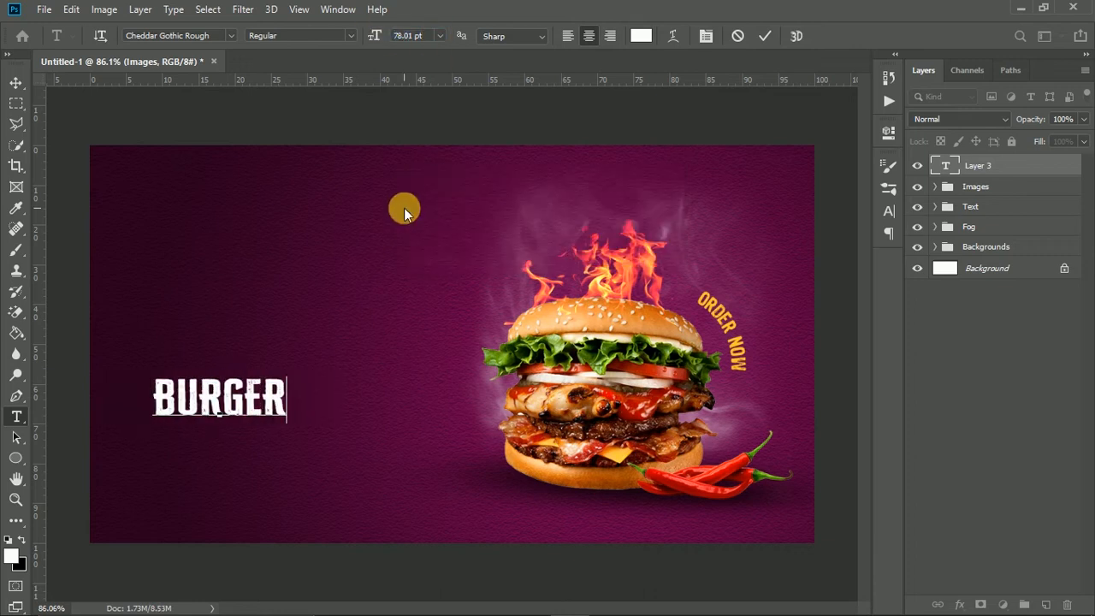
Enlarge the BURGER text to span most of the banner's left half and position it low beside the burger
{"action": "key", "text": "ctrl+a"}
{"action": "mouse_move", "coordinate": [376, 37]}
{"action": "left_mouse_down"}
{"action": "mouse_move", "coordinate": [313, 347]}
{"action": "mouse_move", "coordinate": [317, 416]}
{"action": "mouse_move", "coordinate": [372, 40]}
{"action": "left_mouse_up"}
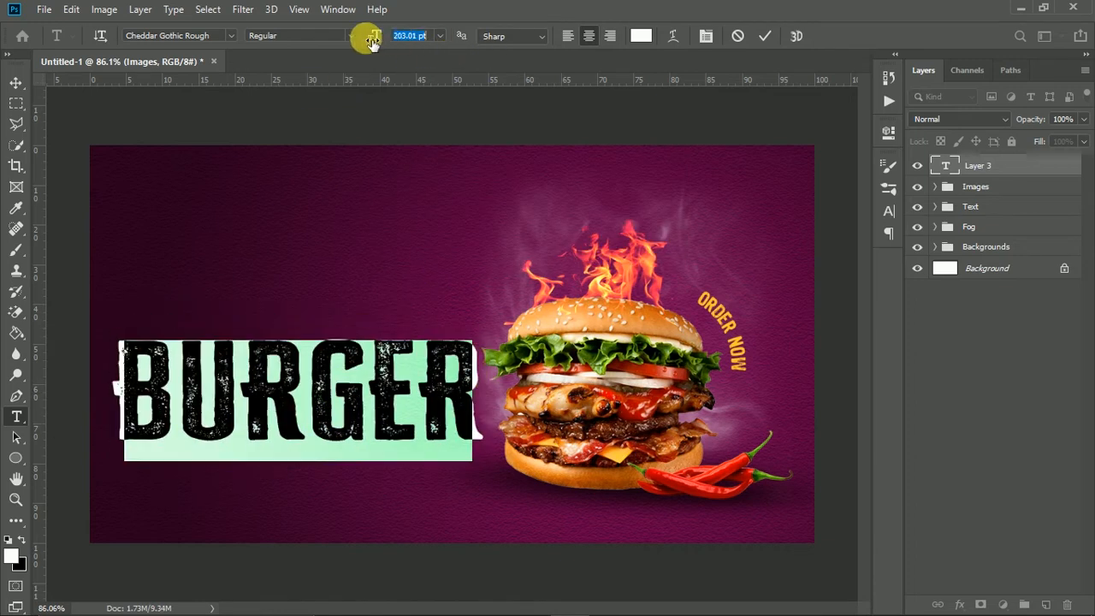
{"action": "key", "text": "ctrl+Return"}
{"action": "key", "text": "v"}
{"action": "left_click_drag", "start_coordinate": [313, 445], "coordinate": [282, 429]}
Duplicate the BURGER layer, flip the copy vertically and squash it directly beneath the original as a reflection
{"action": "key", "text": "ctrl+j"}
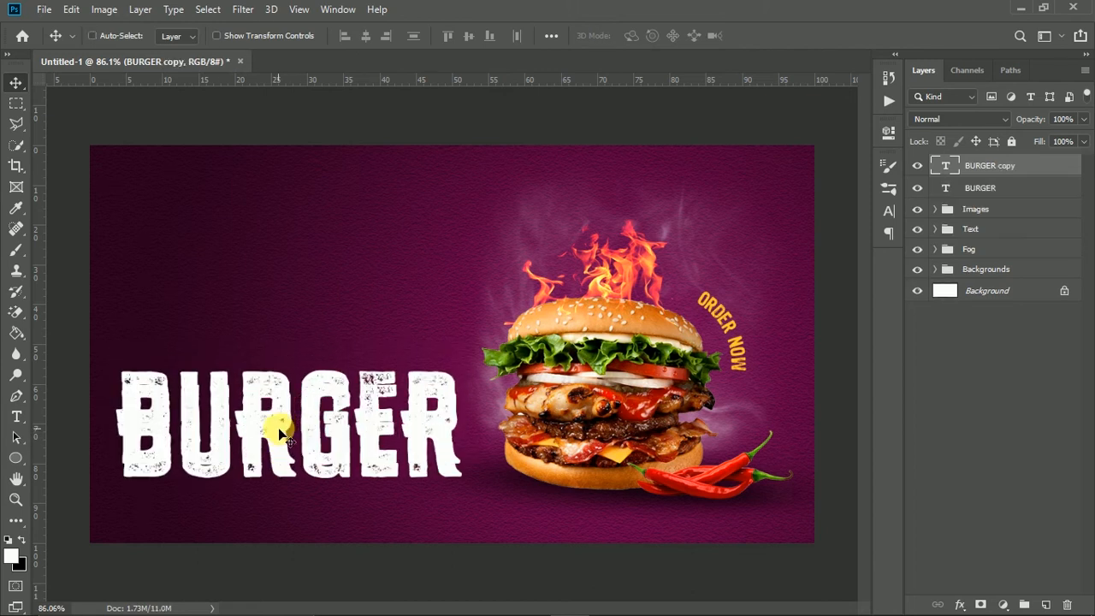
{"action": "key", "text": "ctrl+t"}
{"action": "right_click", "coordinate": [278, 428]}
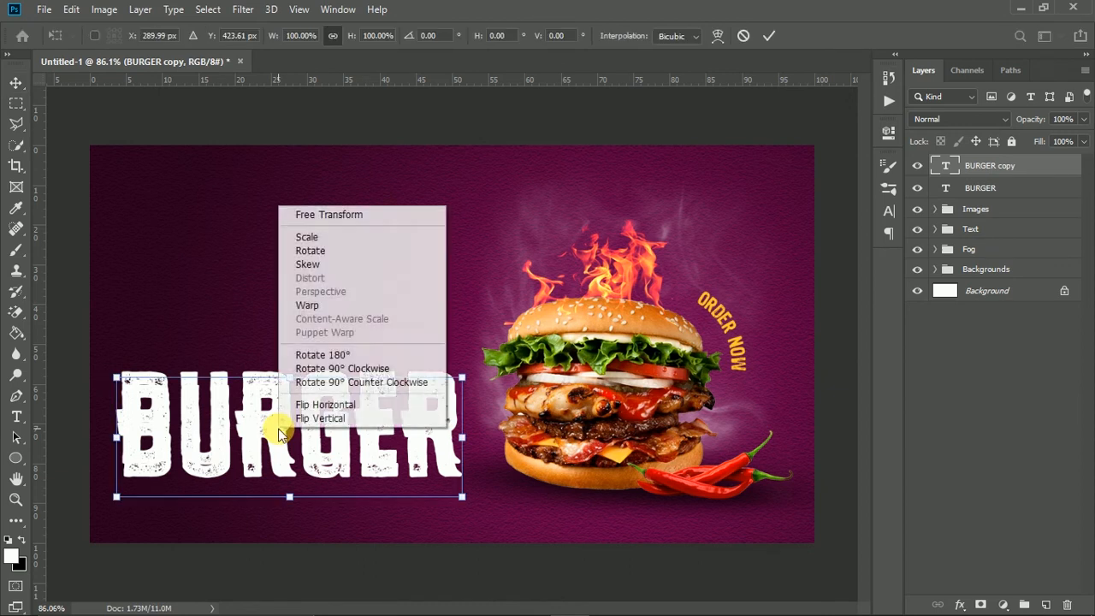
{"action": "left_click", "coordinate": [351, 418]}
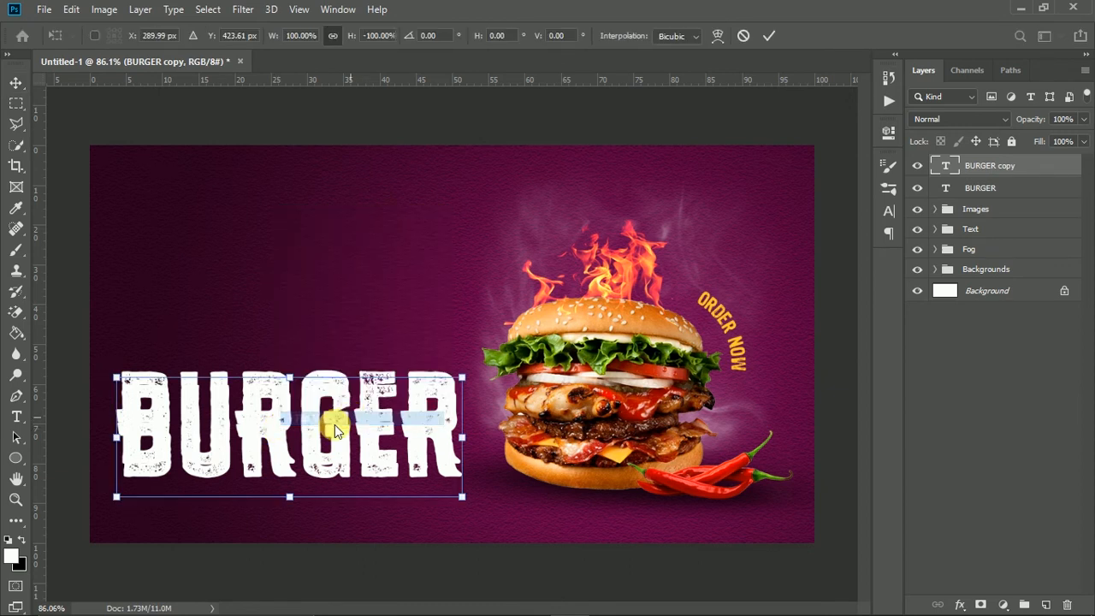
{"action": "left_click_drag", "start_coordinate": [311, 431], "coordinate": [308, 484]}
{"action": "left_click_drag", "start_coordinate": [289, 569], "coordinate": [292, 525]}
{"action": "left_click_drag", "start_coordinate": [278, 474], "coordinate": [296, 463]}
{"action": "left_click", "coordinate": [771, 36]}
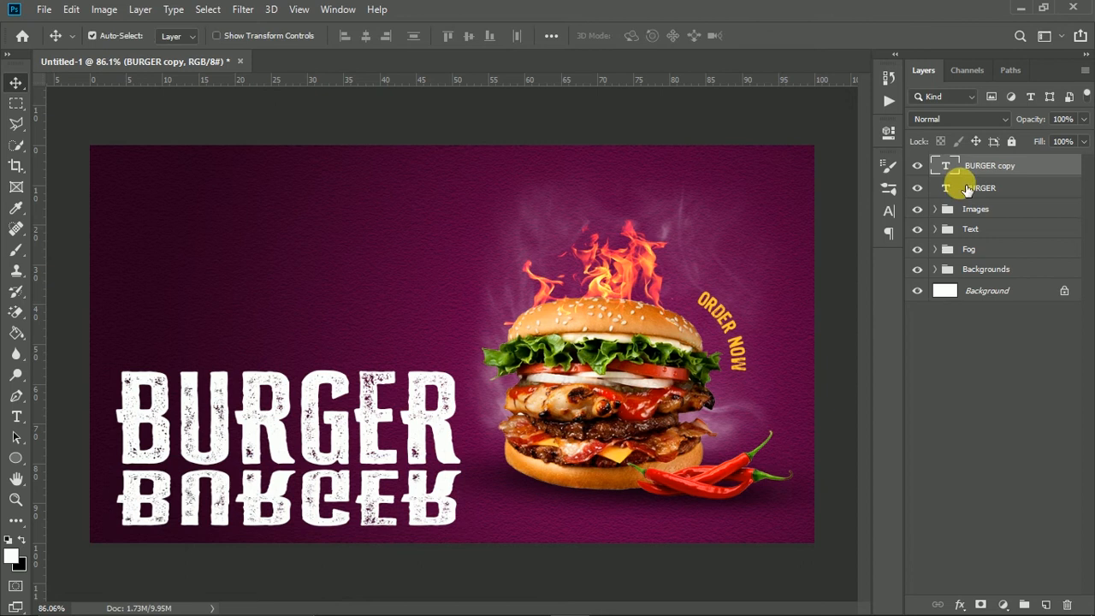
Add a layer mask to the BURGER copy layer and choose a black-to-white gradient for the Gradient tool
{"action": "left_click", "coordinate": [980, 605]}
{"action": "left_click", "coordinate": [16, 249]}
{"action": "left_click", "coordinate": [9, 540]}
{"action": "right_click", "coordinate": [16, 336]}
{"action": "left_click", "coordinate": [77, 333]}
{"action": "left_click", "coordinate": [117, 37]}
{"action": "left_click", "coordinate": [163, 142]}
{"action": "left_click", "coordinate": [462, 124]}
Fade out the lower part of the BURGER reflection with a linear gradient on its layer mask
{"action": "left_click_drag", "start_coordinate": [287, 492], "coordinate": [291, 515]}
{"action": "key", "text": "ctrl+z"}
{"action": "left_click", "coordinate": [182, 36]}
{"action": "left_click_drag", "start_coordinate": [293, 441], "coordinate": [301, 503]}
{"action": "left_click_drag", "start_coordinate": [309, 462], "coordinate": [309, 531]}
{"action": "left_click_drag", "start_coordinate": [299, 461], "coordinate": [299, 523]}
{"action": "left_click_drag", "start_coordinate": [304, 457], "coordinate": [304, 507]}
Convert the BURGER reflection to a smart object softened with Gaussian Blur, and set its layer opacity to 25%
{"action": "right_click", "coordinate": [1026, 171]}
{"action": "left_click", "coordinate": [895, 211]}
{"action": "left_click", "coordinate": [243, 9]}
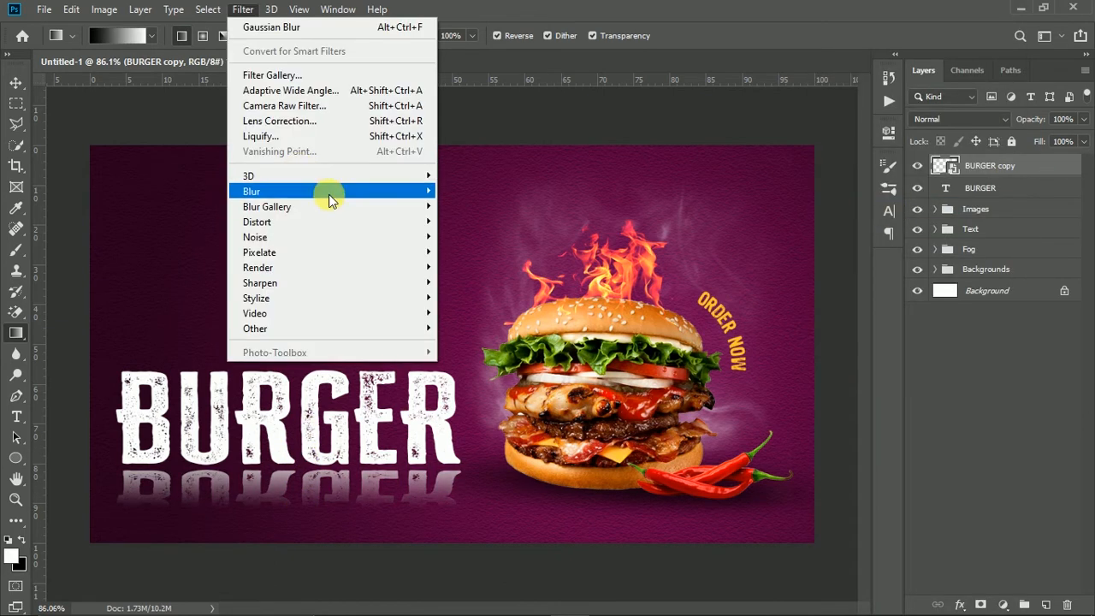
{"action": "mouse_move", "coordinate": [331, 196]}
{"action": "left_click", "coordinate": [467, 255]}
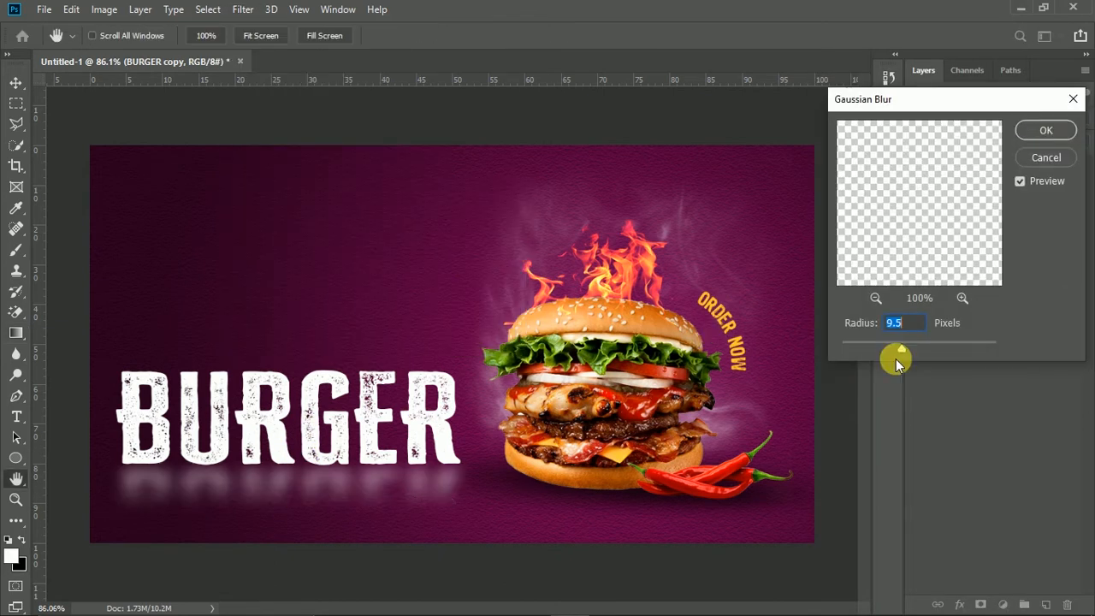
{"action": "left_click", "coordinate": [1042, 132]}
{"action": "left_click", "coordinate": [1062, 120]}
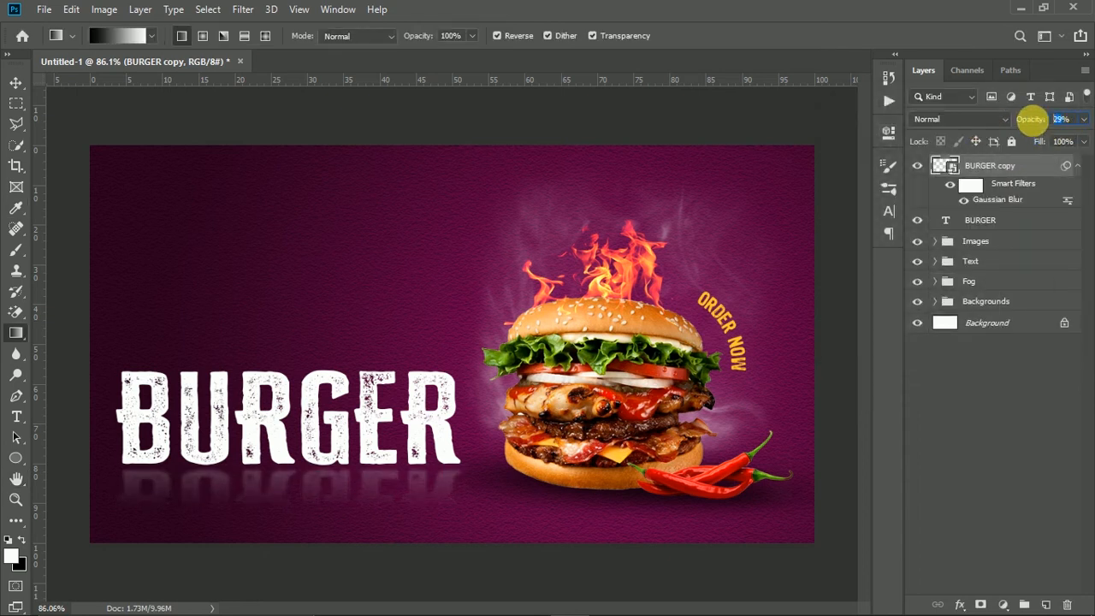
{"action": "key", "text": "Return"}
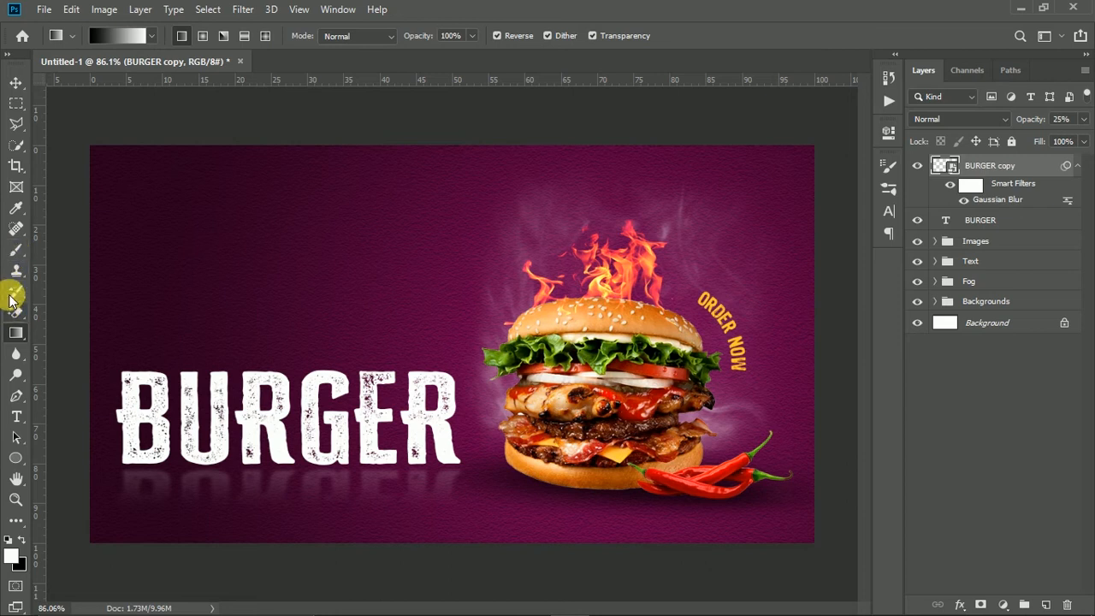
Add the orange text "Hot & spicy" above BURGER in BeautySchoolDropoutII Regular at 36 pt
{"action": "left_click", "coordinate": [16, 416]}
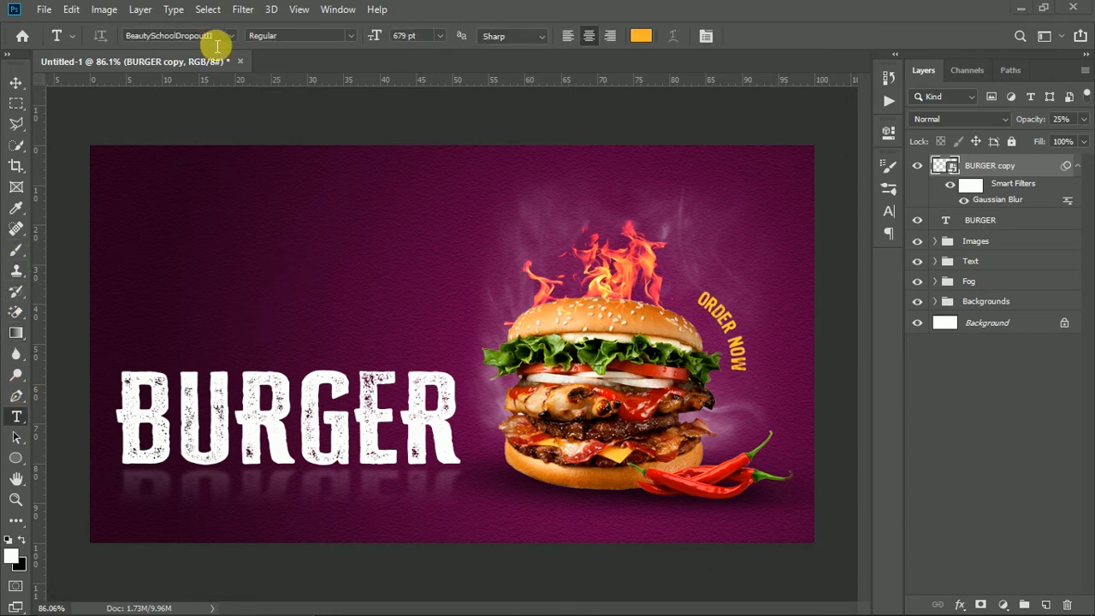
{"action": "left_click", "coordinate": [202, 38]}
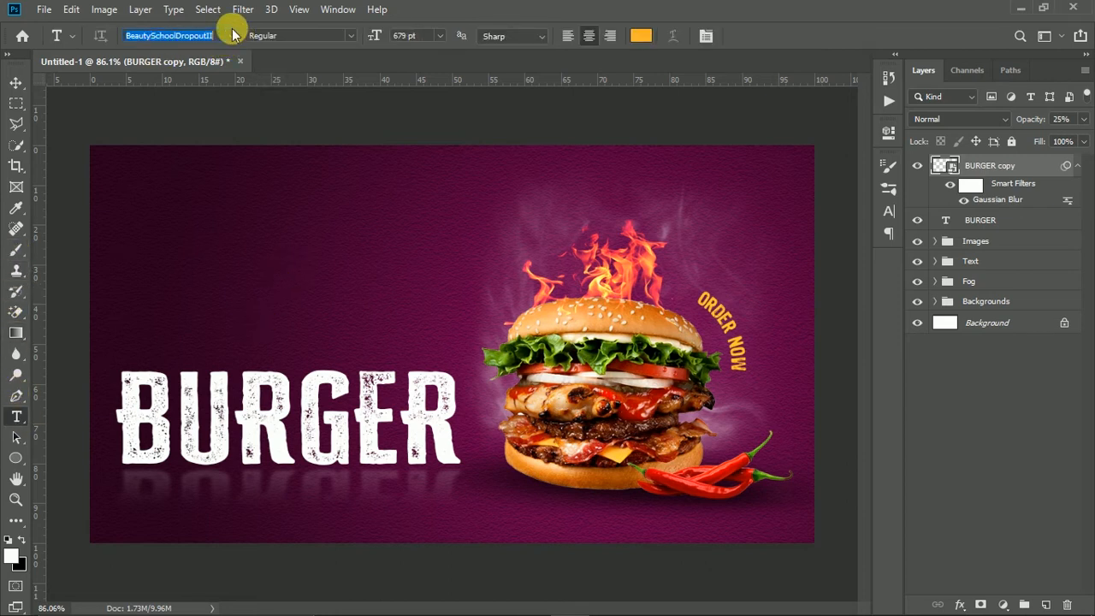
{"action": "left_click", "coordinate": [231, 35]}
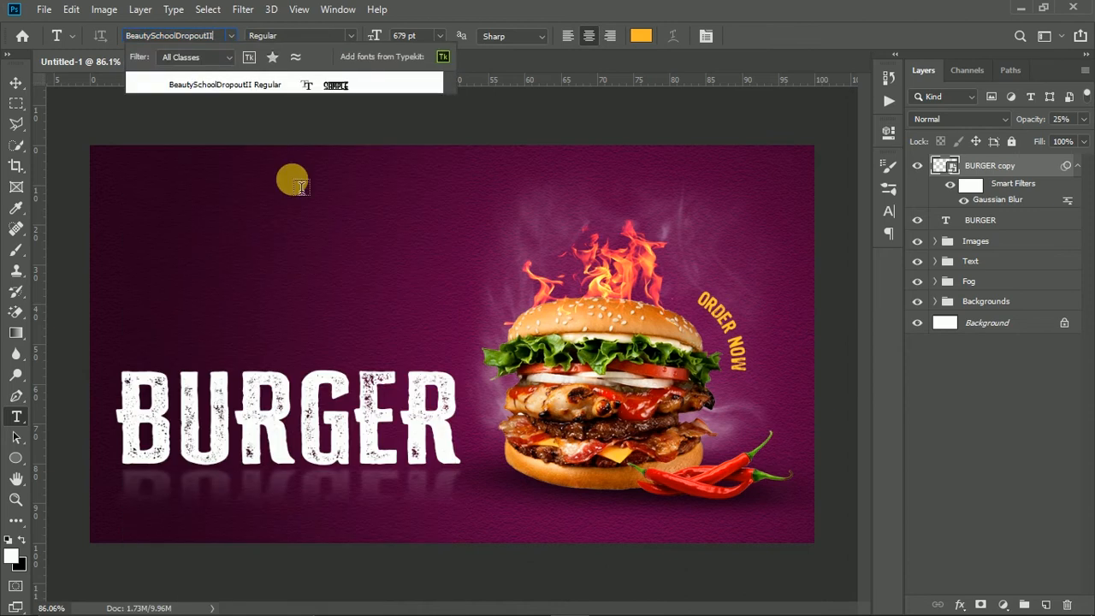
{"action": "left_click", "coordinate": [301, 88]}
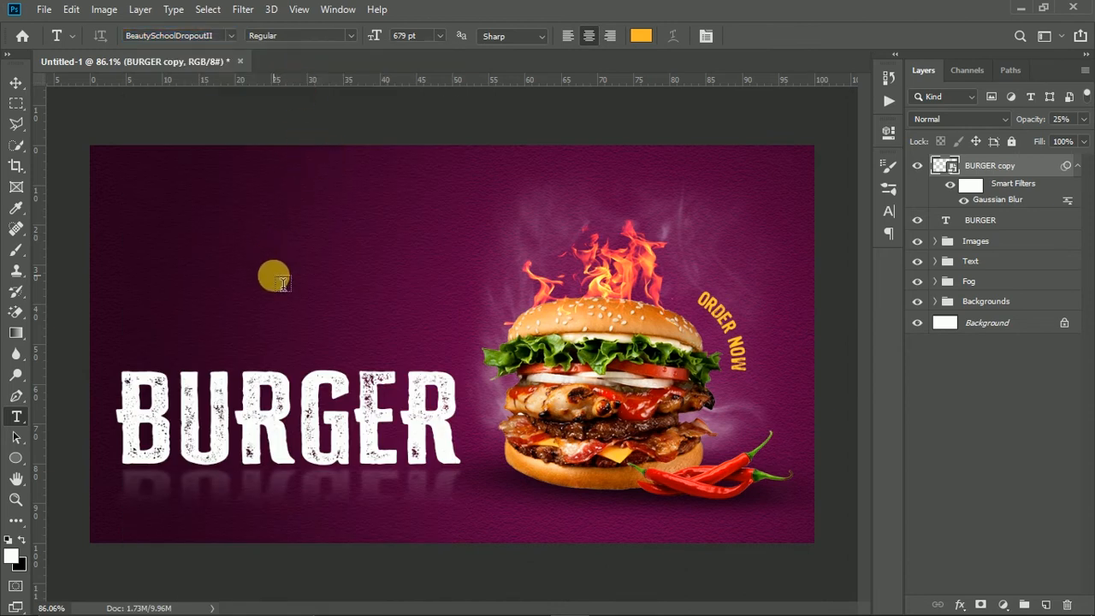
{"action": "left_click", "coordinate": [394, 220]}
{"action": "left_click_drag", "start_coordinate": [379, 39], "coordinate": [345, 40]}
{"action": "left_click", "coordinate": [440, 38]}
{"action": "left_click", "coordinate": [450, 203]}
{"action": "type", "text": "HOT & SPICY"}
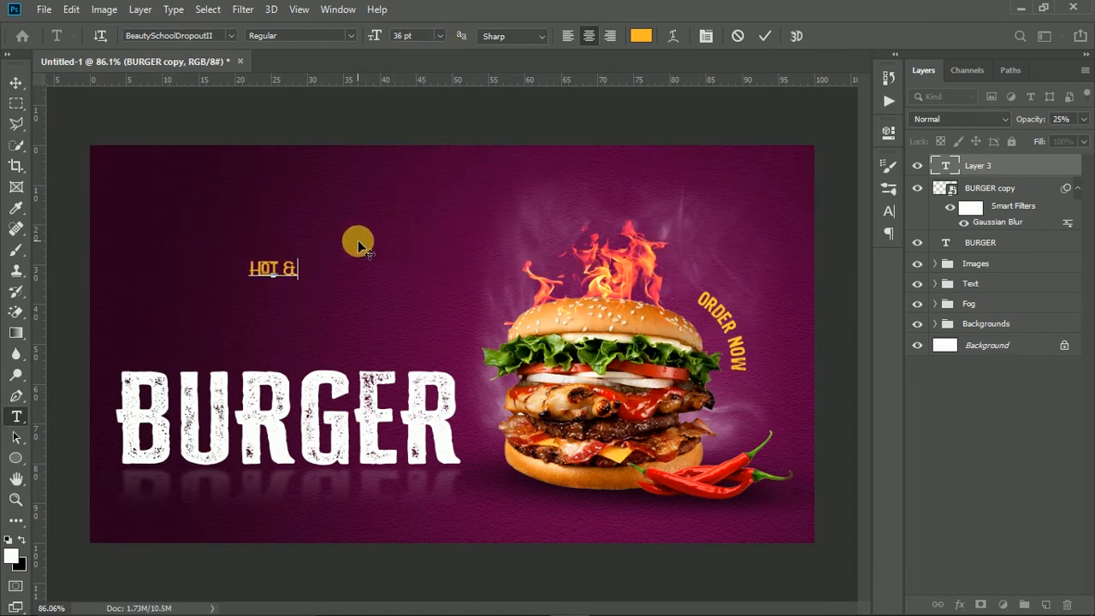
Enlarge the Hot & spicy text to nearly the width of BURGER and place it directly above that word
{"action": "key", "text": "ctrl+a"}
{"action": "left_click_drag", "start_coordinate": [384, 38], "coordinate": [469, 36]}
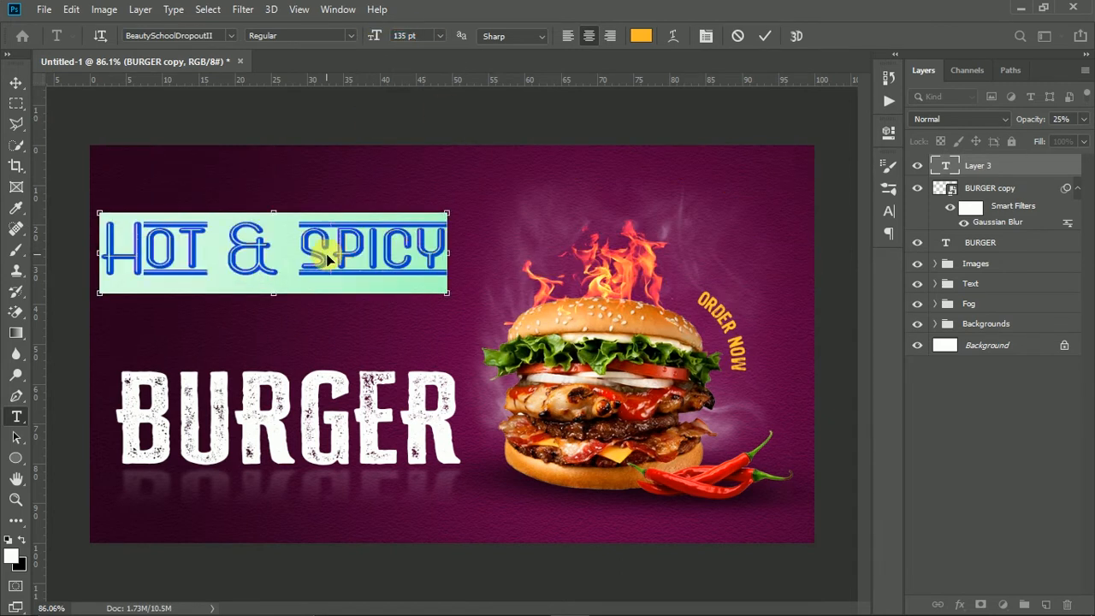
{"action": "left_click_drag", "start_coordinate": [325, 255], "coordinate": [350, 328]}
{"action": "left_click_drag", "start_coordinate": [381, 37], "coordinate": [372, 37]}
{"action": "left_click", "coordinate": [765, 36]}
{"action": "key", "text": "v"}
{"action": "left_click_drag", "start_coordinate": [340, 346], "coordinate": [330, 334]}
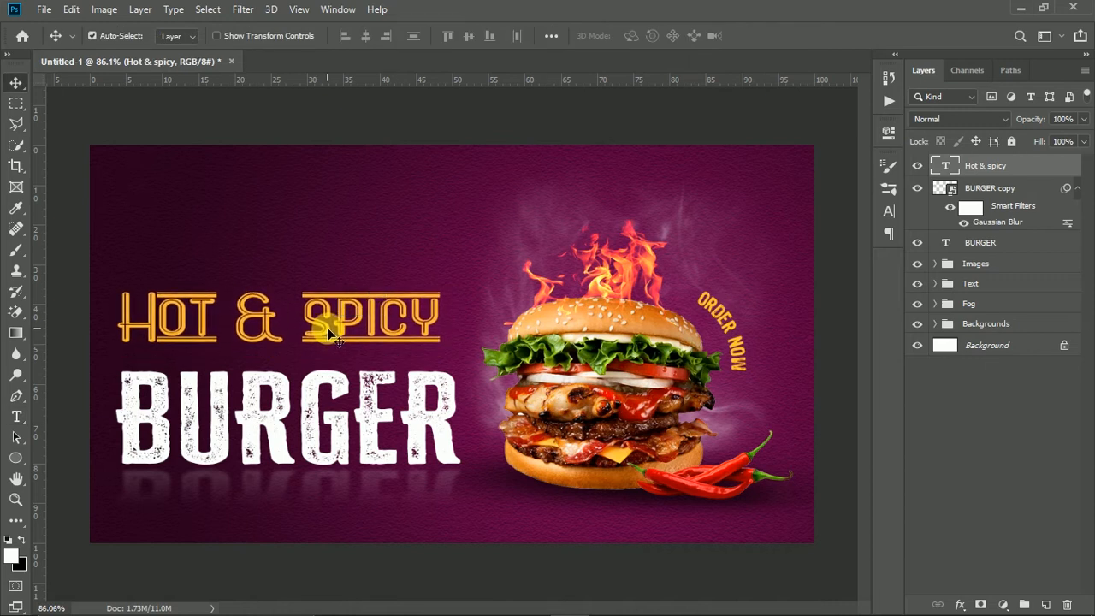
Fine-tune the Hot & spicy text size to 130 pt and realign the line above BURGER
{"action": "double_click", "coordinate": [325, 330]}
{"action": "left_click_drag", "start_coordinate": [382, 39], "coordinate": [389, 41]}
{"action": "left_click", "coordinate": [765, 36]}
{"action": "key", "text": "v"}
{"action": "left_click_drag", "start_coordinate": [344, 331], "coordinate": [349, 337]}
Draw a circle about 134 px across in the banner's upper-right corner, beside the flames and above ORDER NOW
{"action": "scroll", "coordinate": [432, 282], "scroll_direction": "down", "scroll_amount": 2}
{"action": "scroll", "coordinate": [438, 295], "scroll_direction": "up", "scroll_amount": 3}
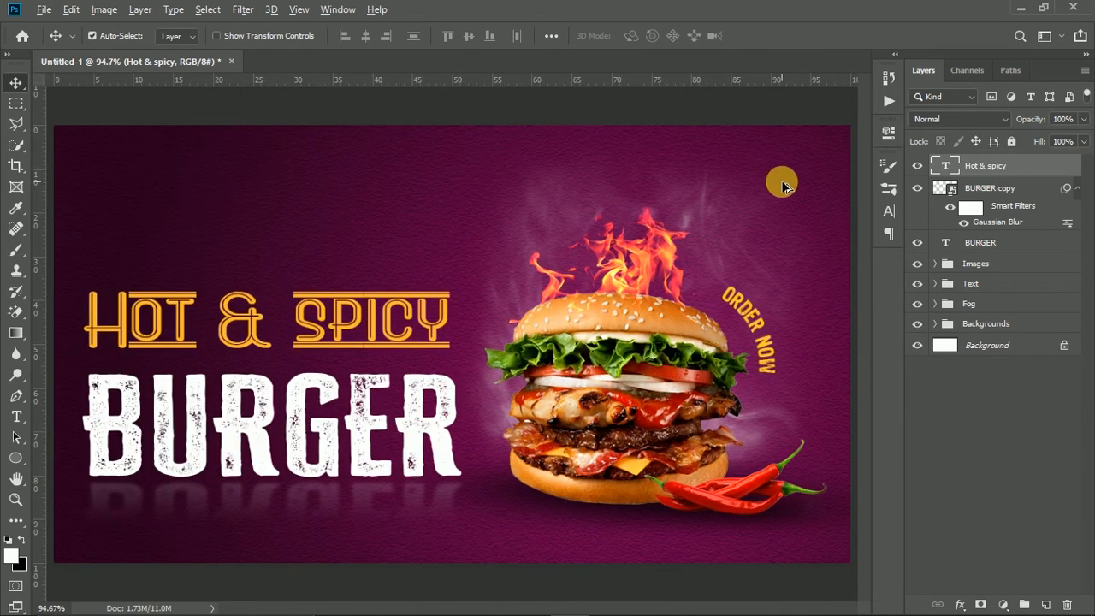
{"action": "scroll", "coordinate": [426, 221], "scroll_direction": "up", "scroll_amount": 1}
{"action": "scroll", "coordinate": [426, 220], "scroll_direction": "up", "scroll_amount": 1}
{"action": "scroll", "coordinate": [426, 221], "scroll_direction": "right", "scroll_amount": 5}
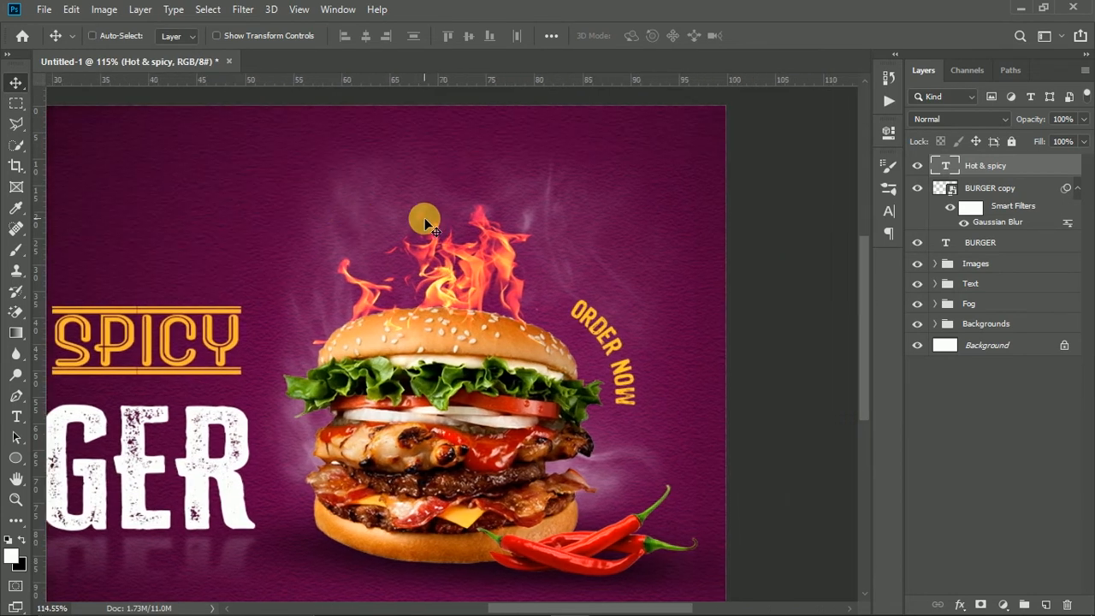
{"action": "scroll", "coordinate": [425, 219], "scroll_direction": "right", "scroll_amount": 5}
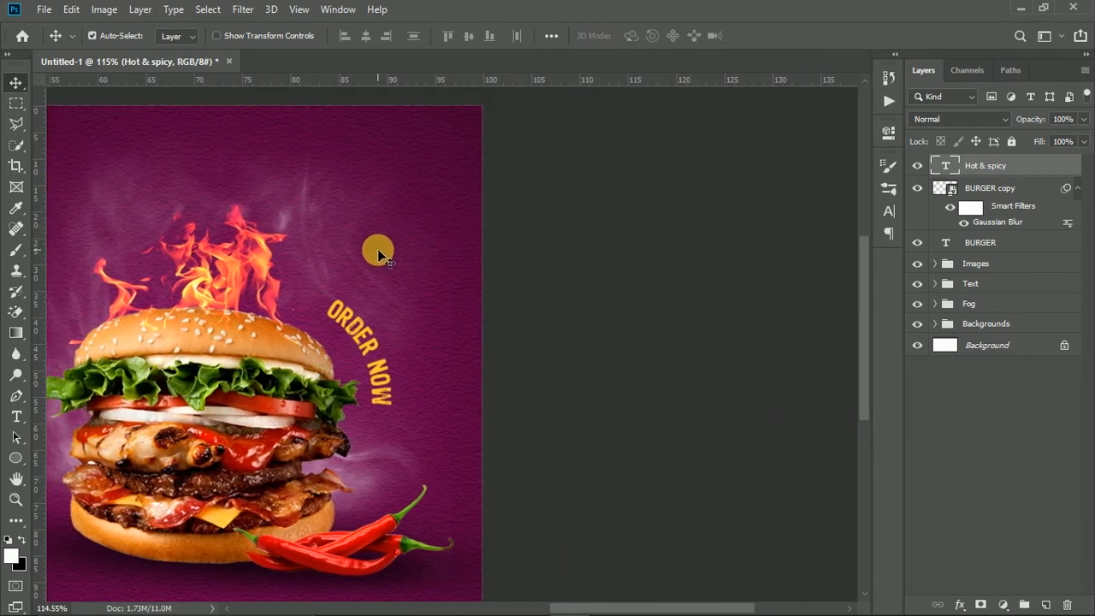
{"action": "scroll", "coordinate": [389, 249], "scroll_direction": "left", "scroll_amount": 8}
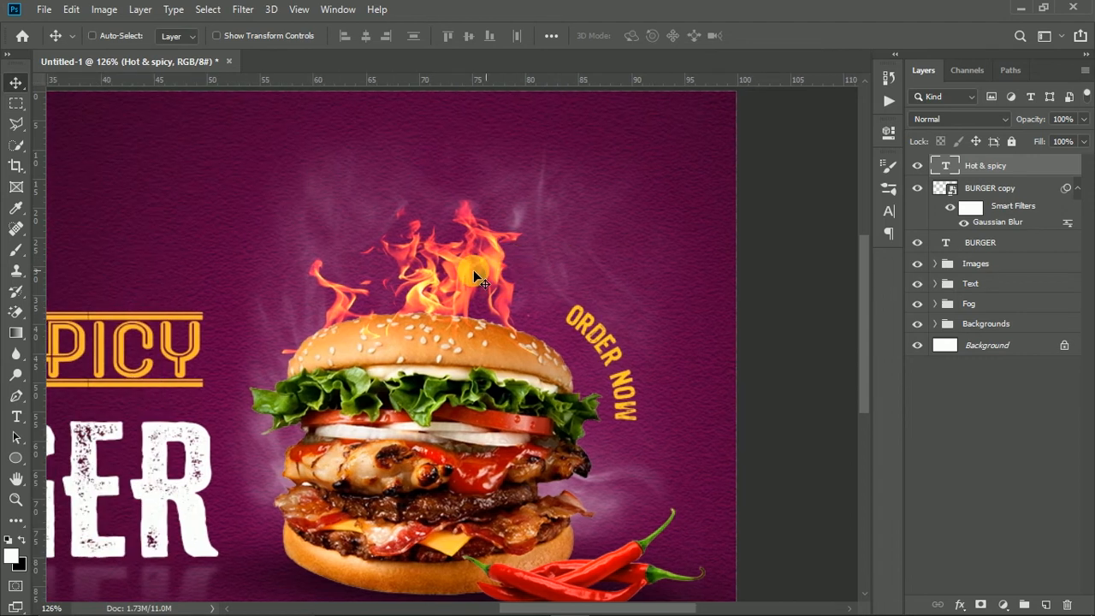
{"action": "scroll", "coordinate": [476, 278], "scroll_direction": "up", "scroll_amount": 1}
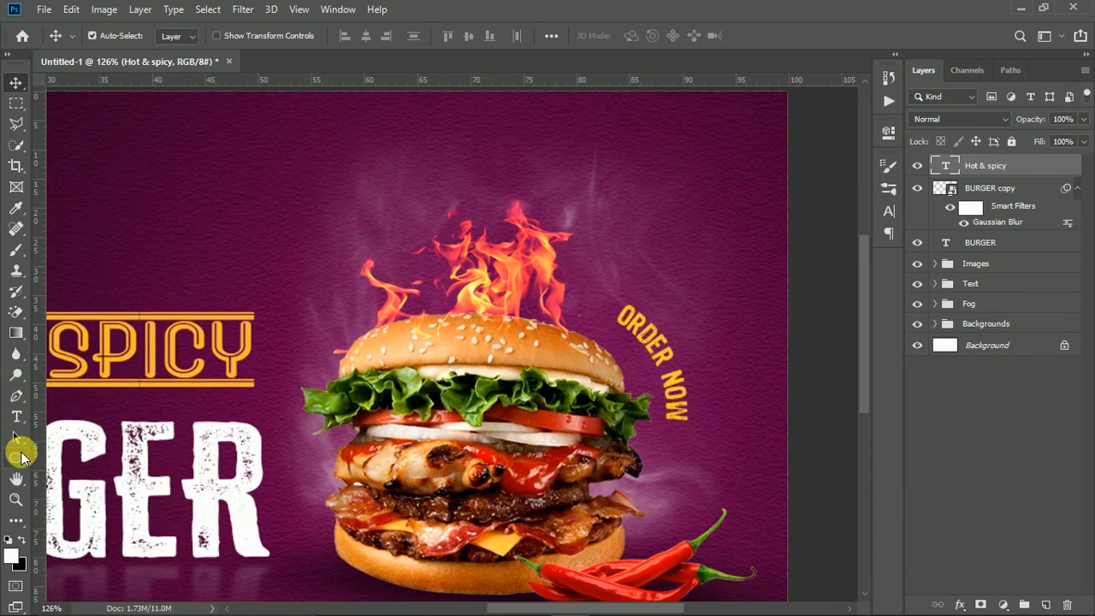
{"action": "left_click_drag", "start_coordinate": [21, 456], "coordinate": [81, 494]}
{"action": "left_click", "coordinate": [82, 494]}
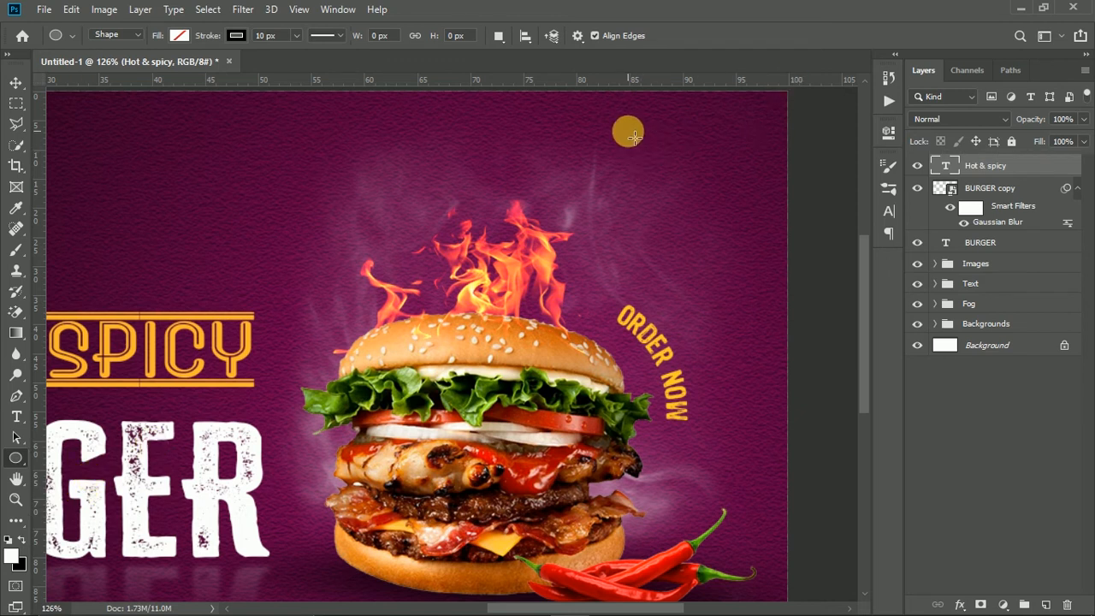
{"action": "left_click_drag", "start_coordinate": [622, 126], "coordinate": [758, 277]}
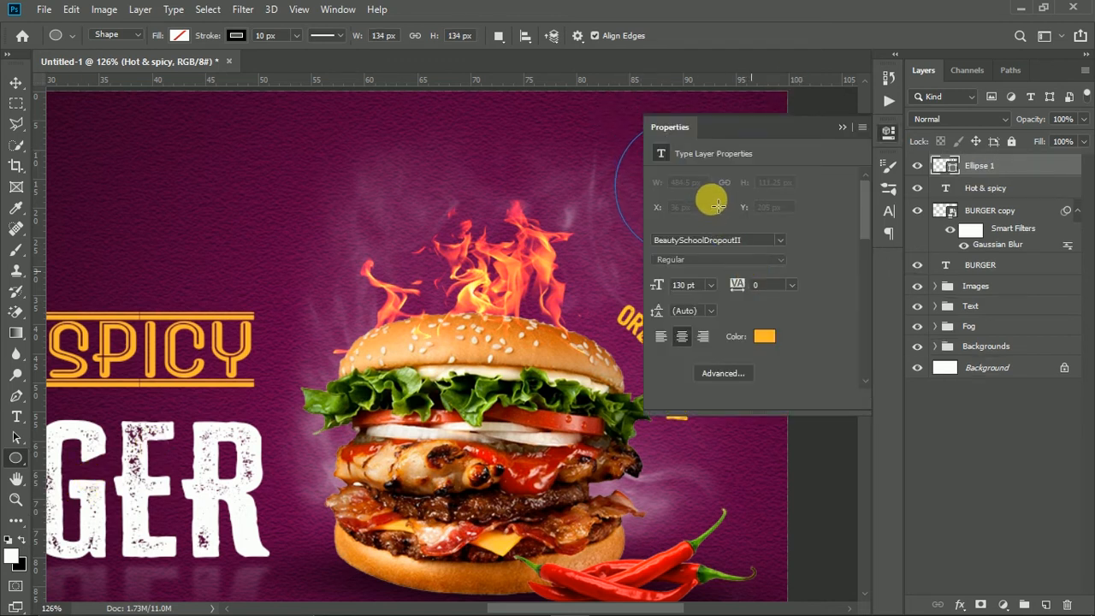
Give the new circle a white fill and remove its stroke
{"action": "left_click", "coordinate": [665, 256]}
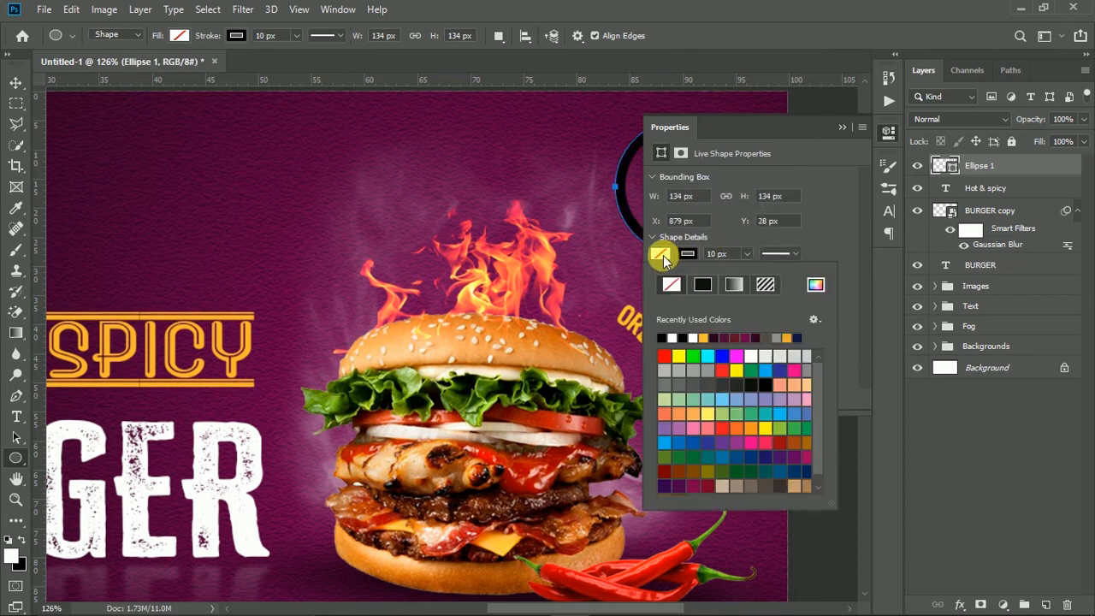
{"action": "left_click", "coordinate": [672, 339]}
{"action": "left_click", "coordinate": [701, 288]}
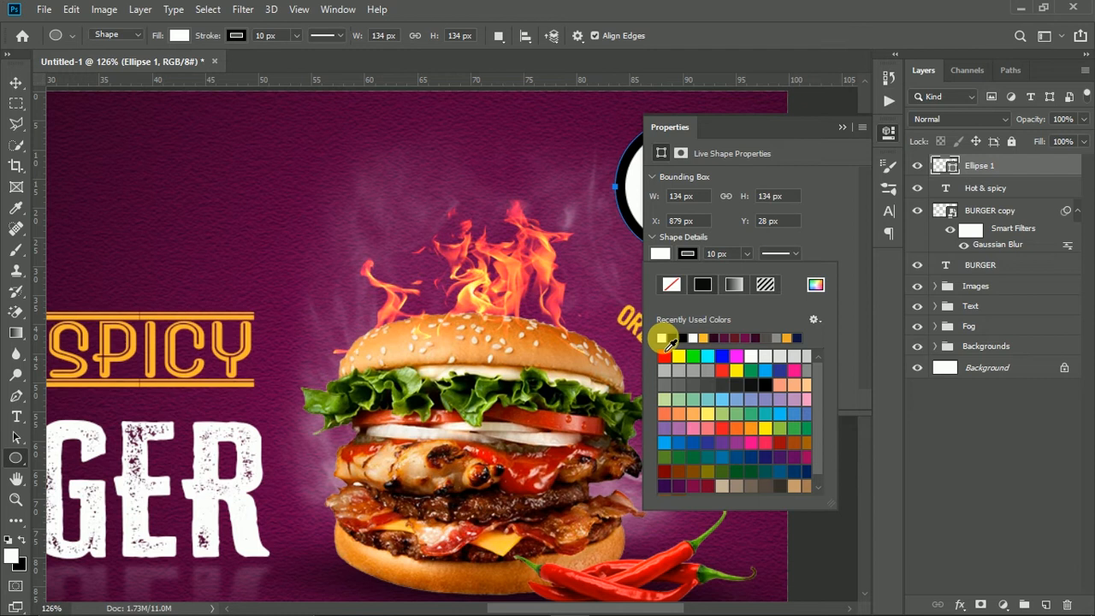
{"action": "left_click", "coordinate": [672, 284]}
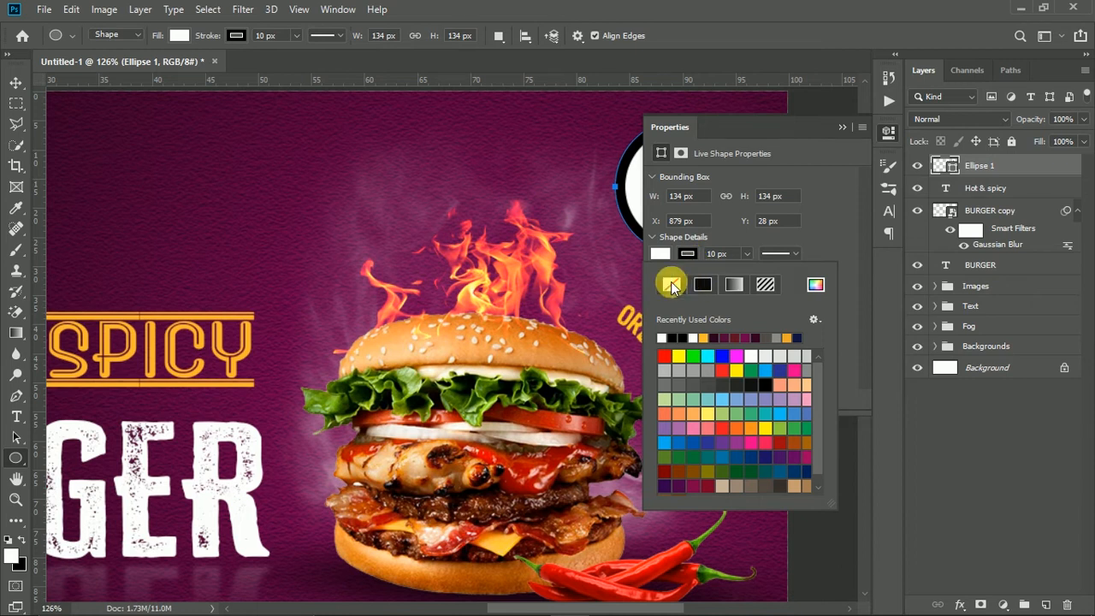
{"action": "left_click", "coordinate": [842, 127]}
{"action": "left_click", "coordinate": [841, 126]}
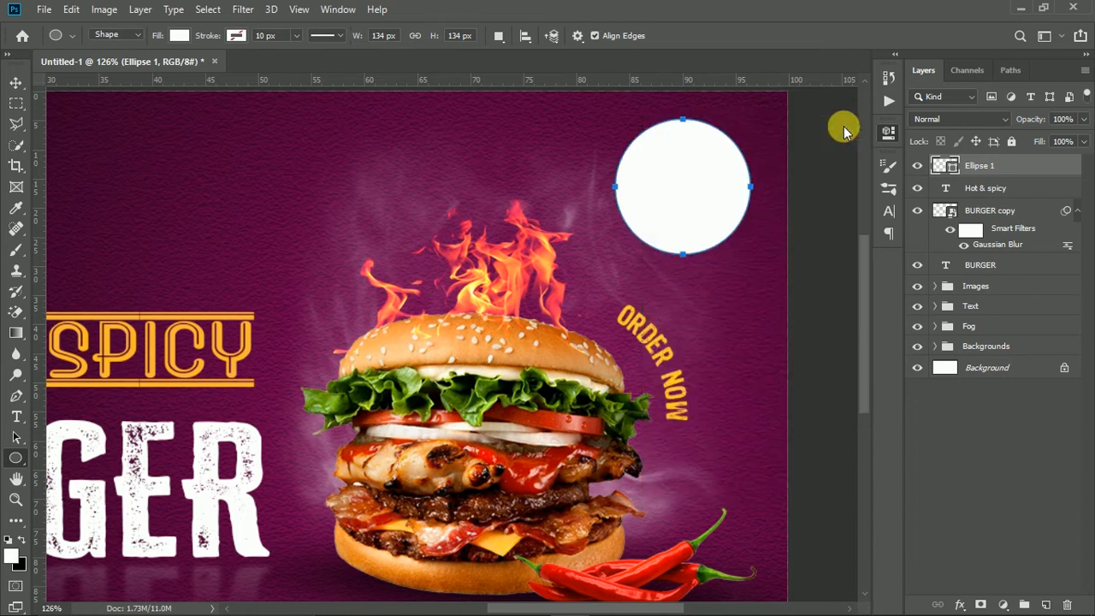
{"action": "key", "text": "v"}
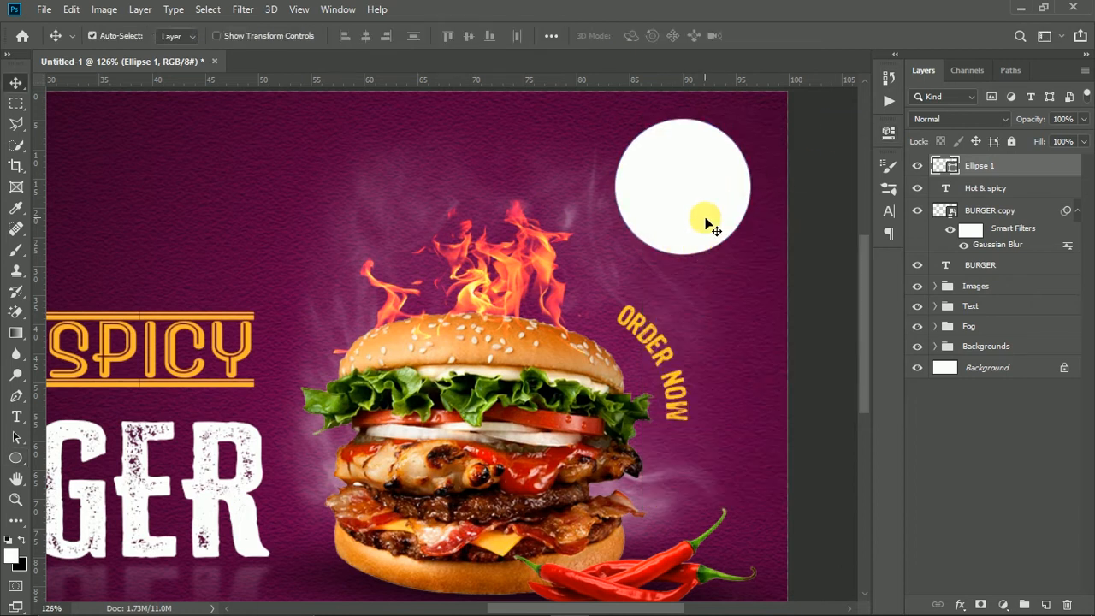
Scale the white circle to about 82% and shift it slightly towards the banner's right edge
{"action": "scroll", "coordinate": [707, 225], "scroll_direction": "down", "scroll_amount": 3}
{"action": "scroll", "coordinate": [718, 245], "scroll_direction": "up", "scroll_amount": 1}
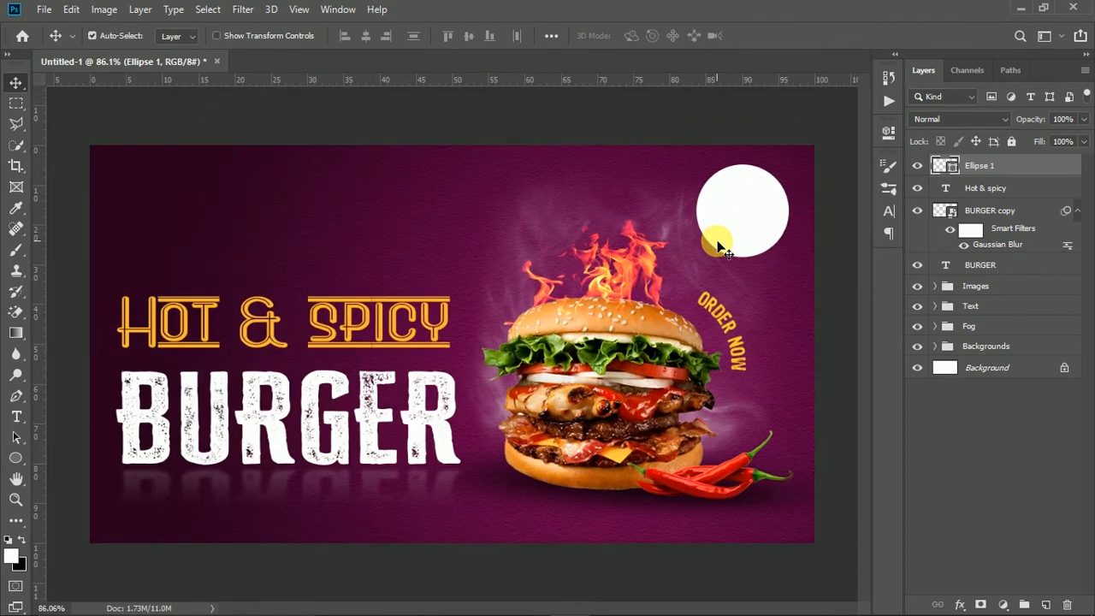
{"action": "key", "text": "ctrl+t"}
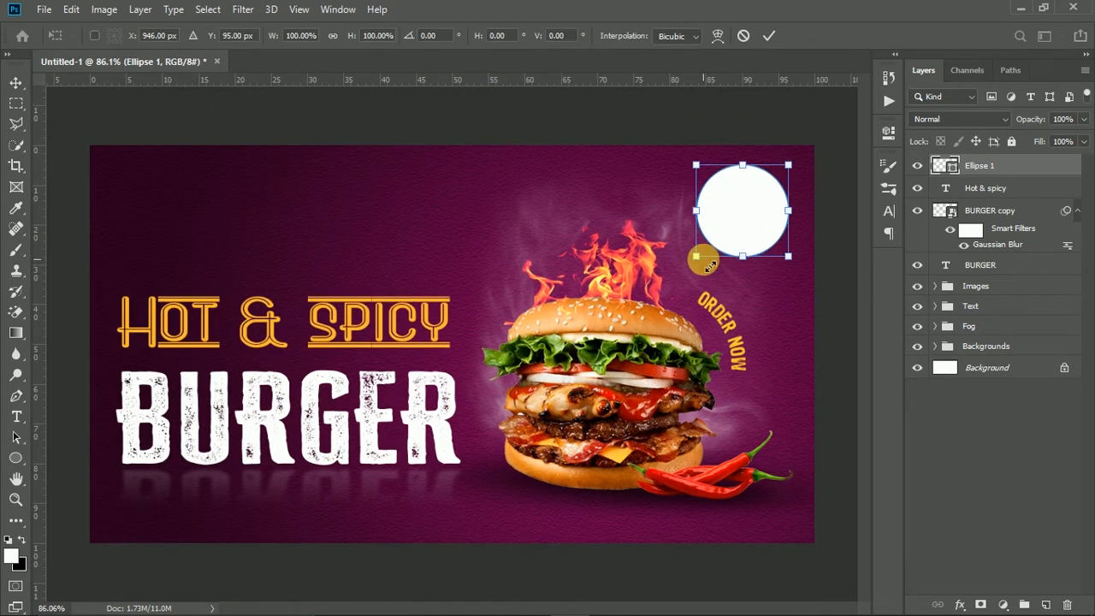
{"action": "left_click_drag", "start_coordinate": [703, 263], "coordinate": [711, 247]}
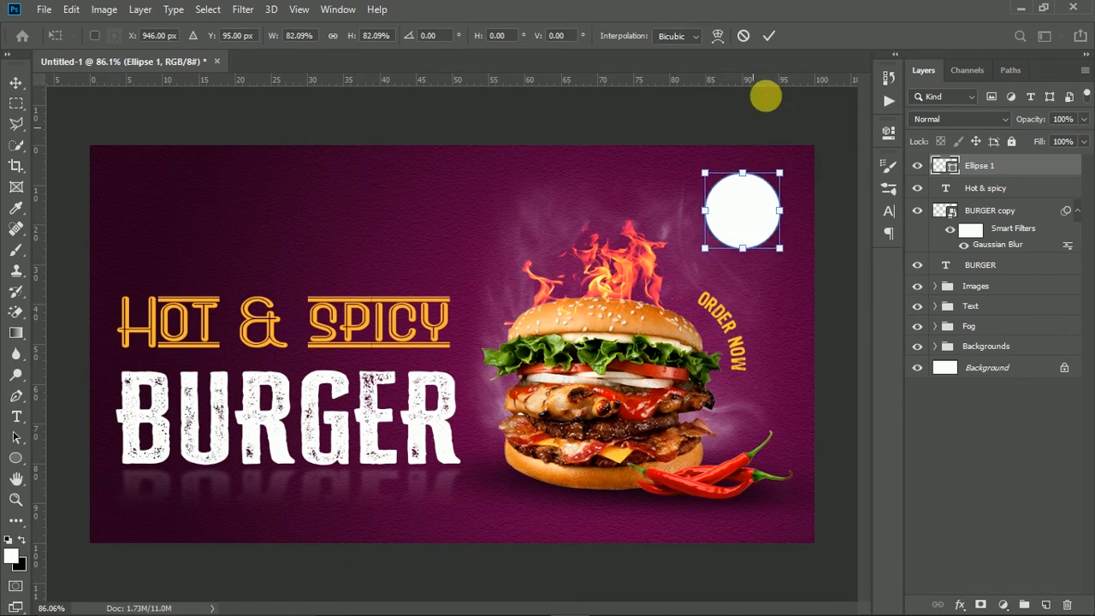
{"action": "left_click", "coordinate": [769, 35]}
{"action": "left_click_drag", "start_coordinate": [736, 221], "coordinate": [756, 220]}
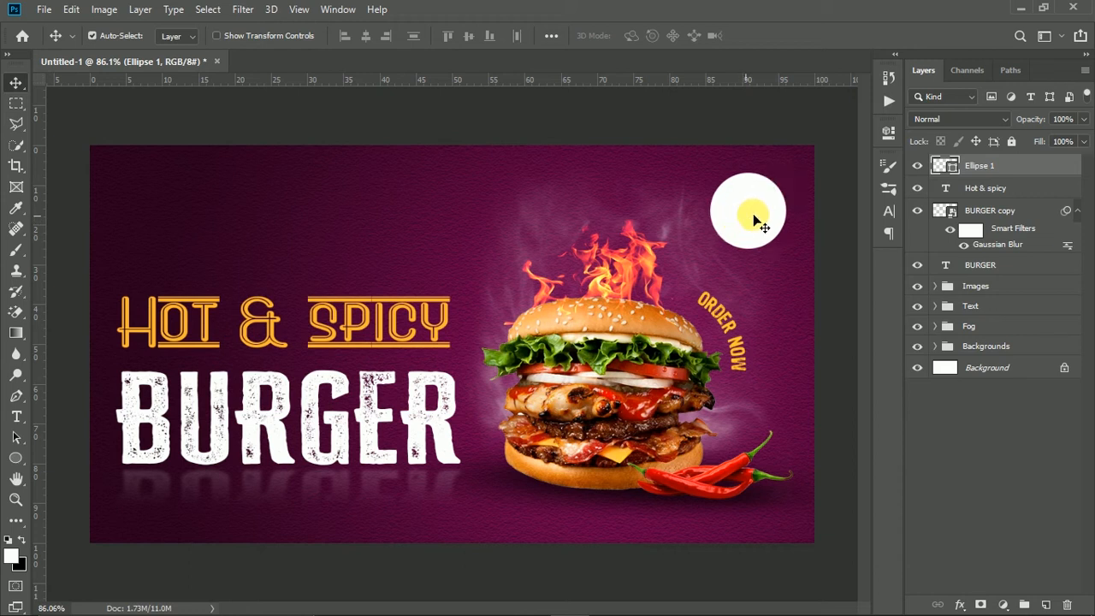
{"action": "scroll", "coordinate": [782, 207], "scroll_direction": "up", "scroll_amount": 5}
{"action": "scroll", "coordinate": [763, 213], "scroll_direction": "right", "scroll_amount": 4}
{"action": "scroll", "coordinate": [762, 213], "scroll_direction": "up", "scroll_amount": 3}
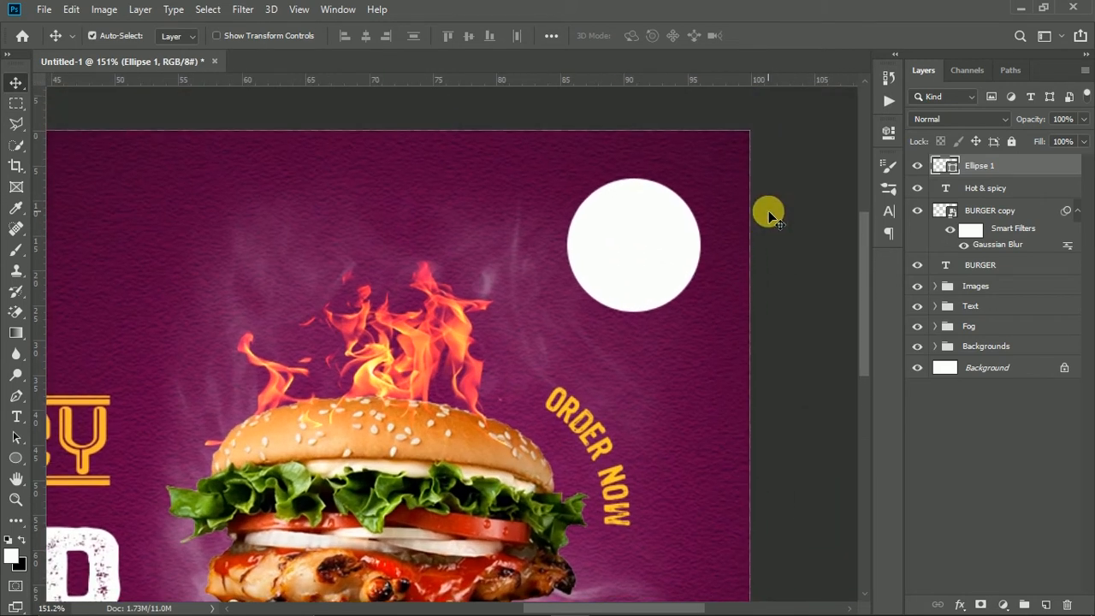
{"action": "key", "text": "t"}
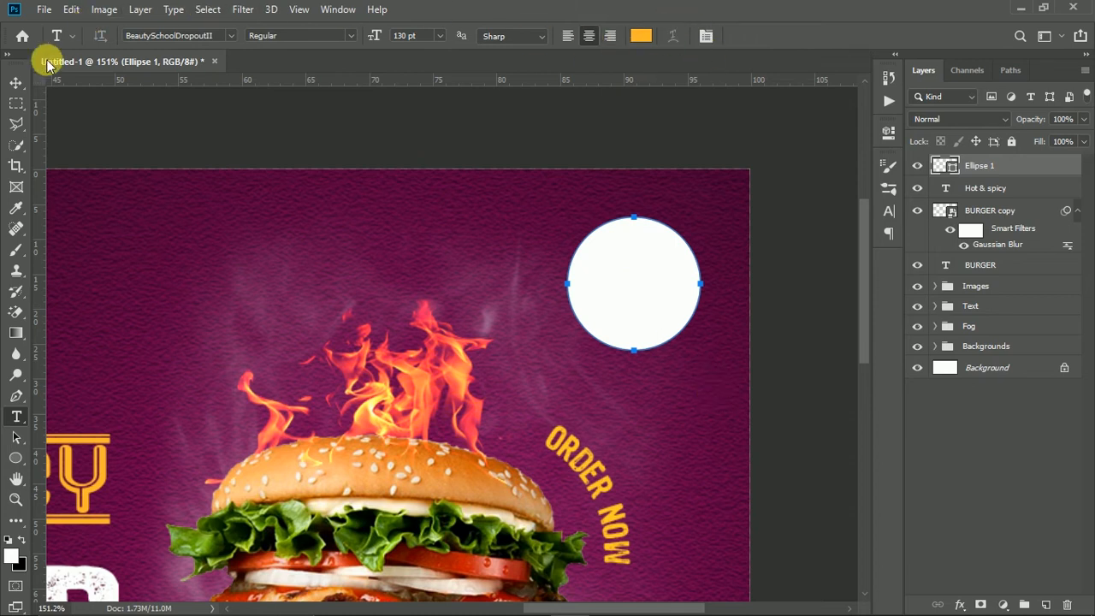
{"action": "left_click", "coordinate": [16, 82]}
{"action": "left_click", "coordinate": [16, 249]}
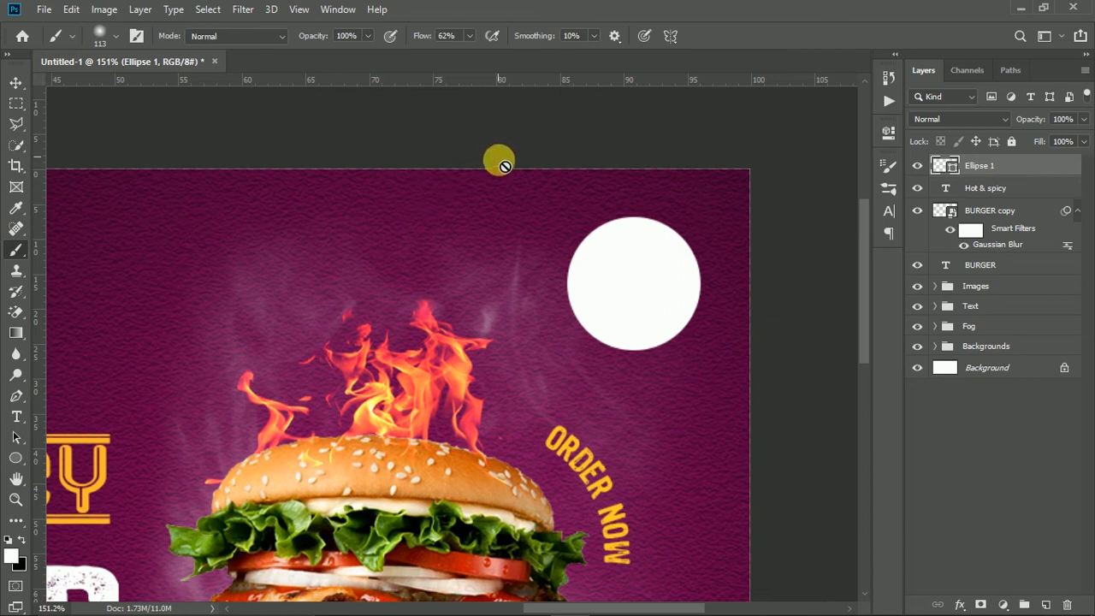
{"action": "left_click", "coordinate": [16, 82]}
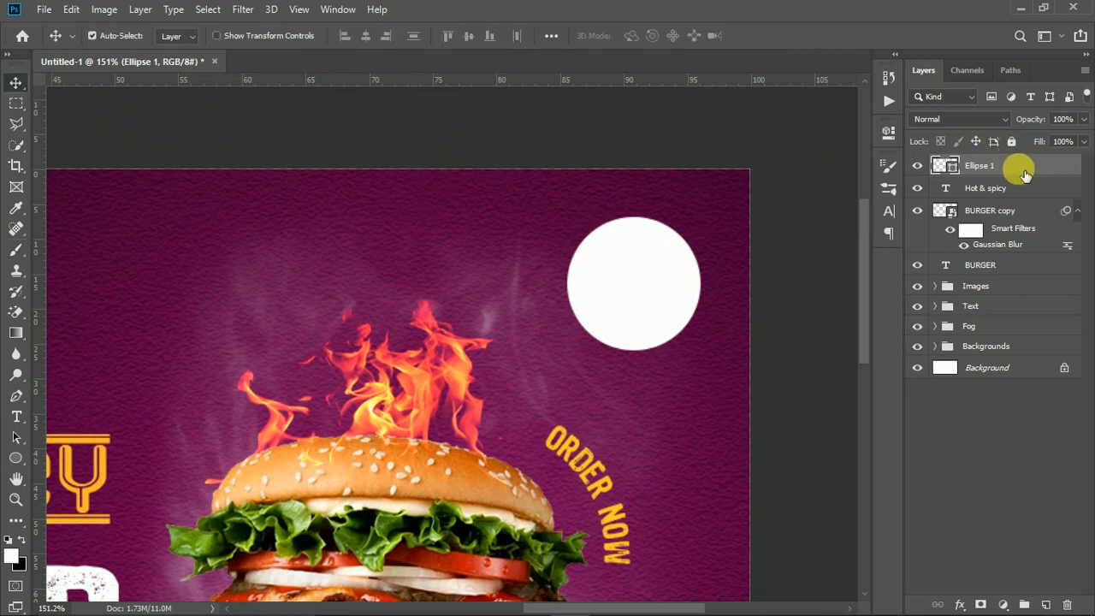
Group the circle layer under the name Ekkuose, and move the Hot & spicy layer into the Text group
{"action": "key", "text": "ctrl+g"}
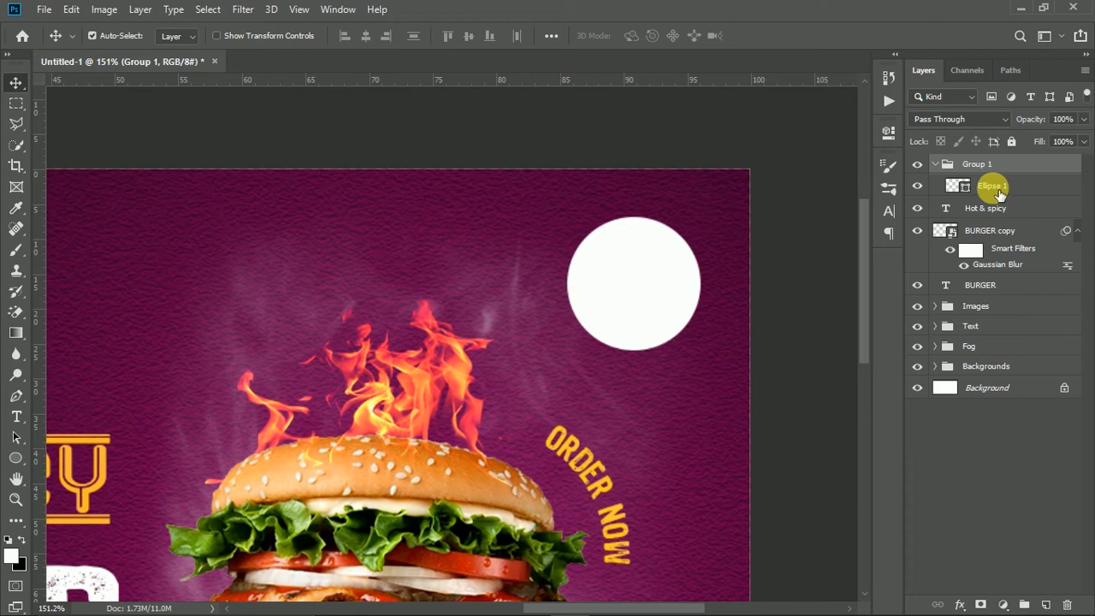
{"action": "left_click", "coordinate": [992, 166]}
{"action": "key", "text": "Return"}
{"action": "left_click", "coordinate": [943, 165]}
{"action": "left_click_drag", "start_coordinate": [997, 162], "coordinate": [1053, 305]}
{"action": "left_click", "coordinate": [937, 190]}
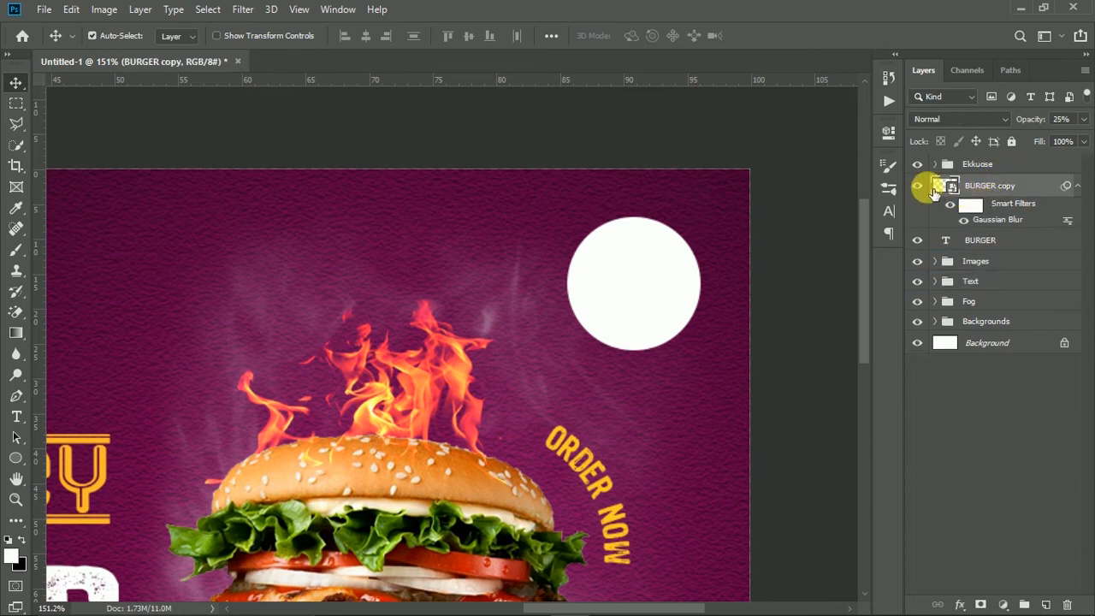
Move the BURGER text layer and its BURGER copy reflection layer into the Text group
{"action": "left_click", "coordinate": [927, 186]}
{"action": "left_click", "coordinate": [919, 185]}
{"action": "scroll", "coordinate": [770, 226], "scroll_direction": "down", "scroll_amount": 8}
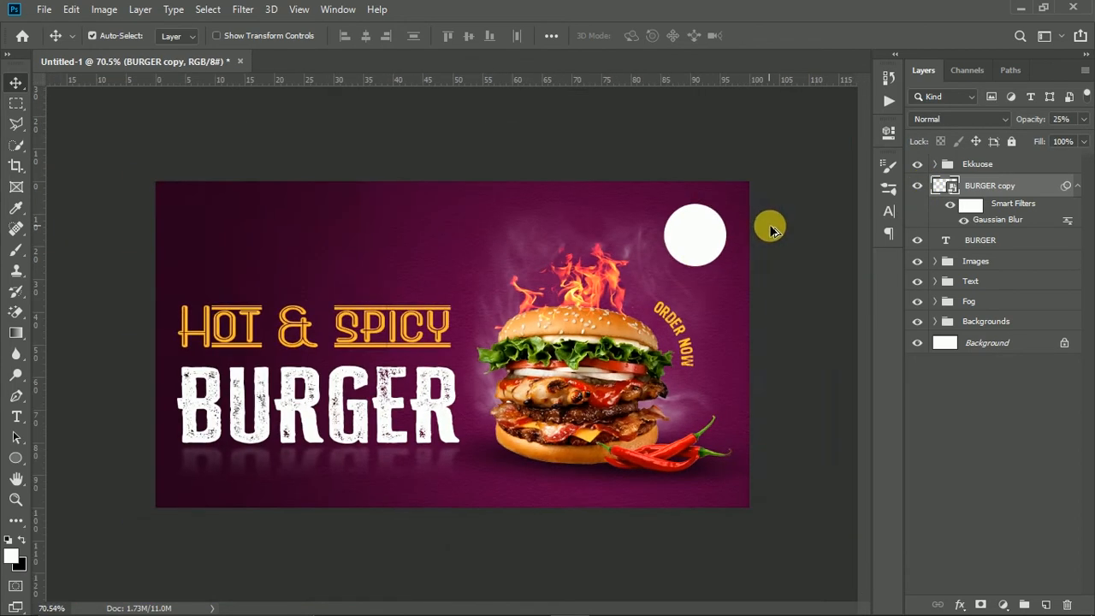
{"action": "scroll", "coordinate": [770, 226], "scroll_direction": "up", "scroll_amount": 3}
{"action": "left_click", "coordinate": [919, 186]}
{"action": "left_click", "coordinate": [918, 185]}
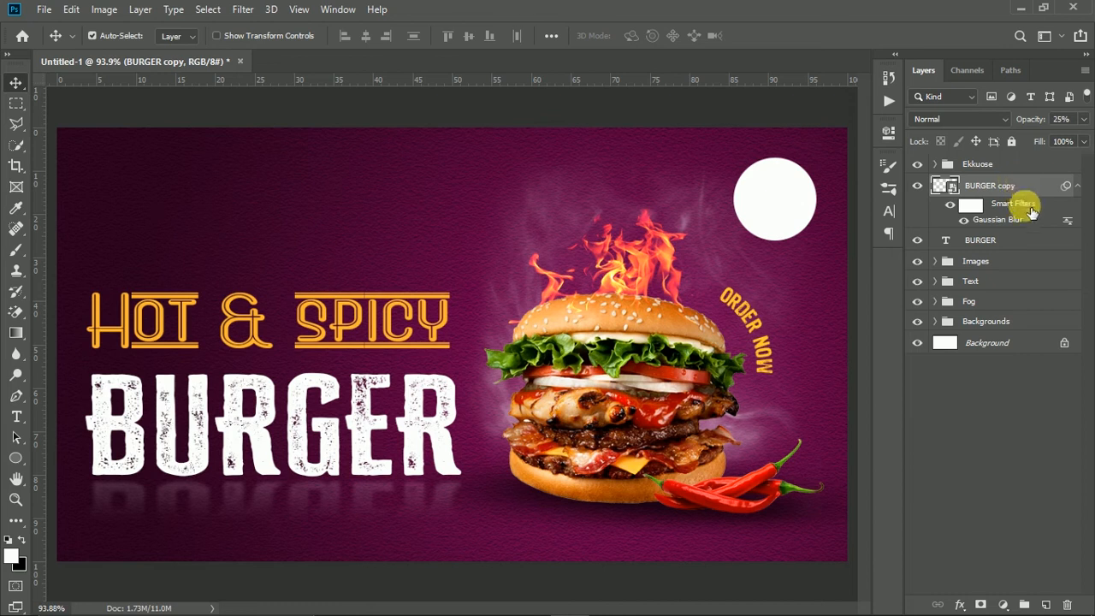
{"action": "left_click_drag", "start_coordinate": [1022, 188], "coordinate": [1029, 254]}
{"action": "left_click", "coordinate": [938, 207]}
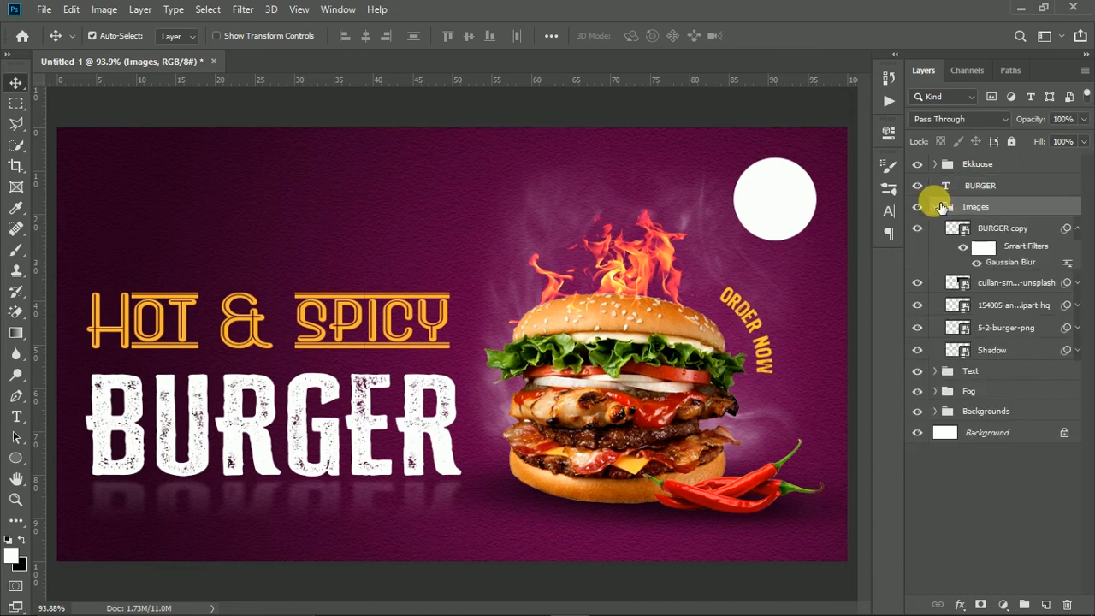
{"action": "left_click", "coordinate": [938, 207]}
{"action": "left_click_drag", "start_coordinate": [1003, 190], "coordinate": [1013, 348]}
{"action": "left_click", "coordinate": [935, 184]}
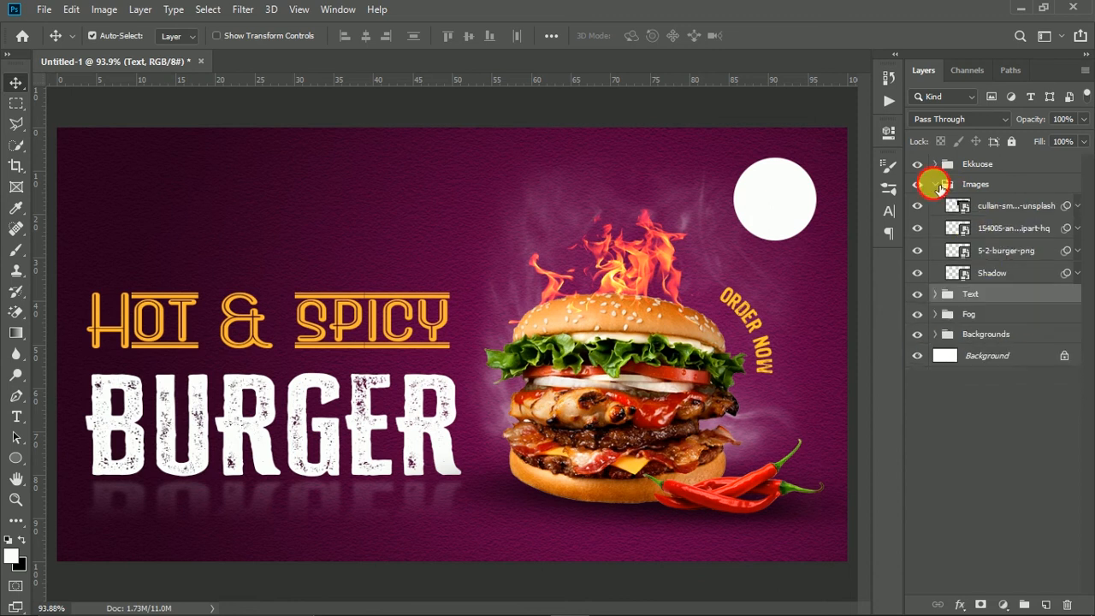
{"action": "left_click", "coordinate": [936, 185]}
Rename the group that holds the white circle as ellipse
{"action": "left_click", "coordinate": [936, 164]}
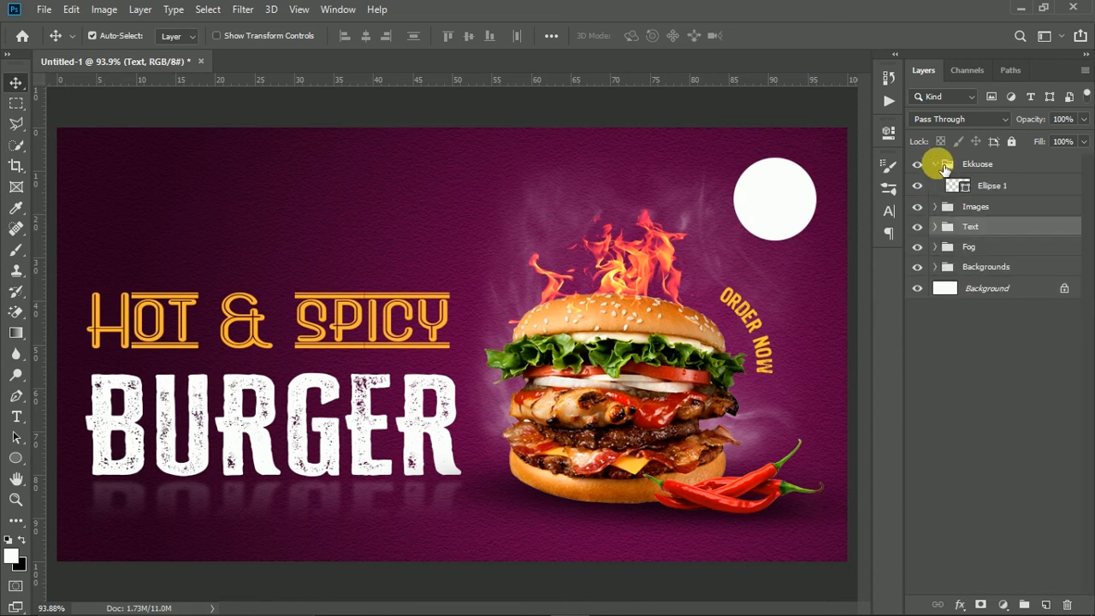
{"action": "left_click", "coordinate": [936, 162]}
{"action": "double_click", "coordinate": [985, 168]}
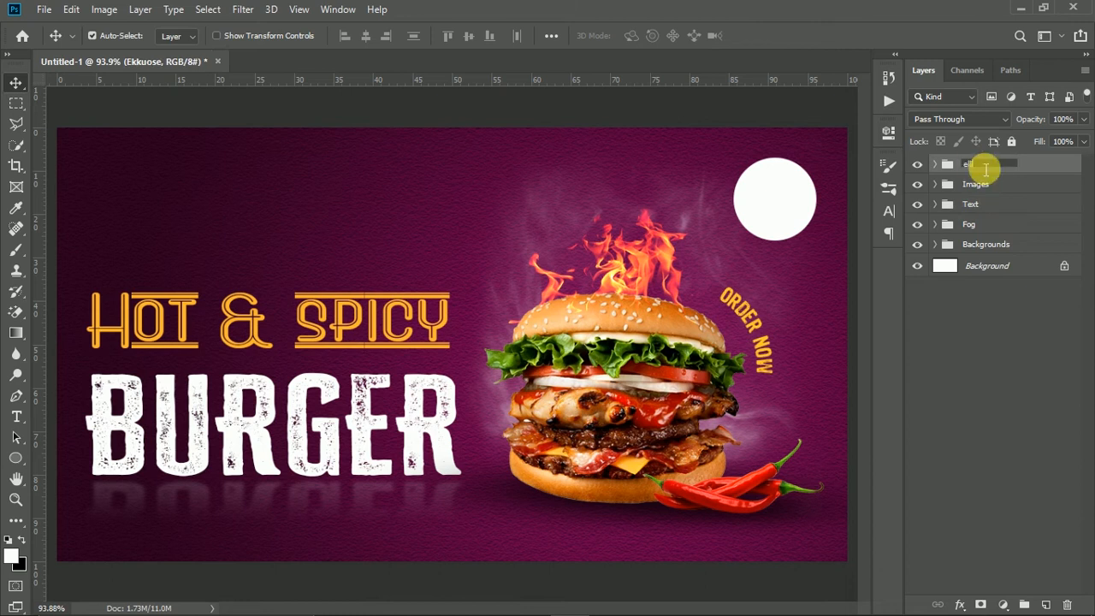
{"action": "key", "text": "Return"}
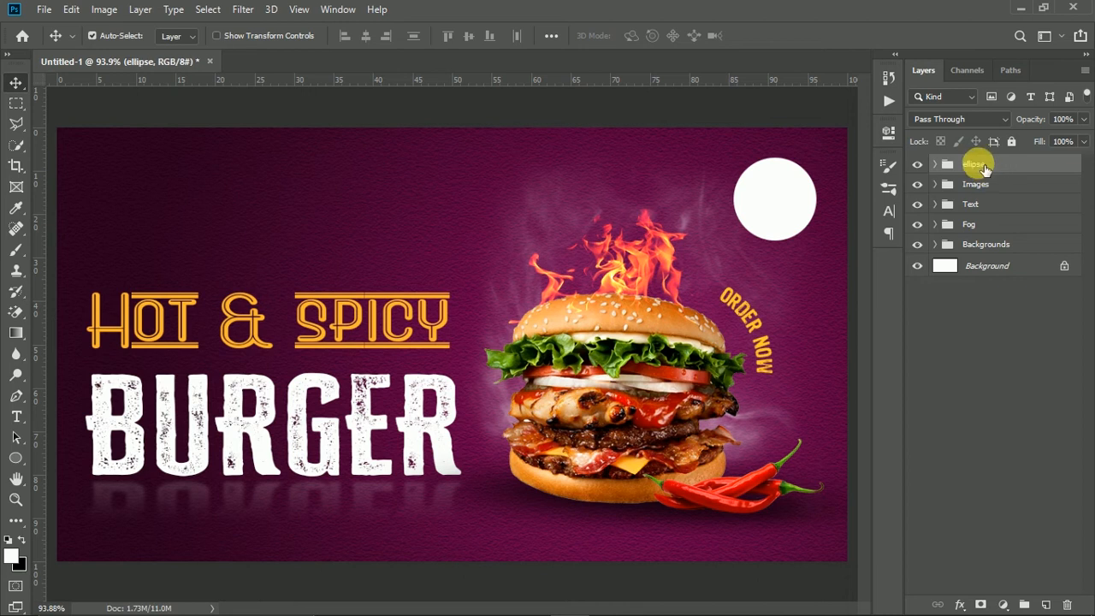
Add tilted black two-line text "save 50%" on the white circle in Overdose Sunrise Regular, 37.74 pt with 41.02 pt leading
{"action": "left_click", "coordinate": [936, 166]}
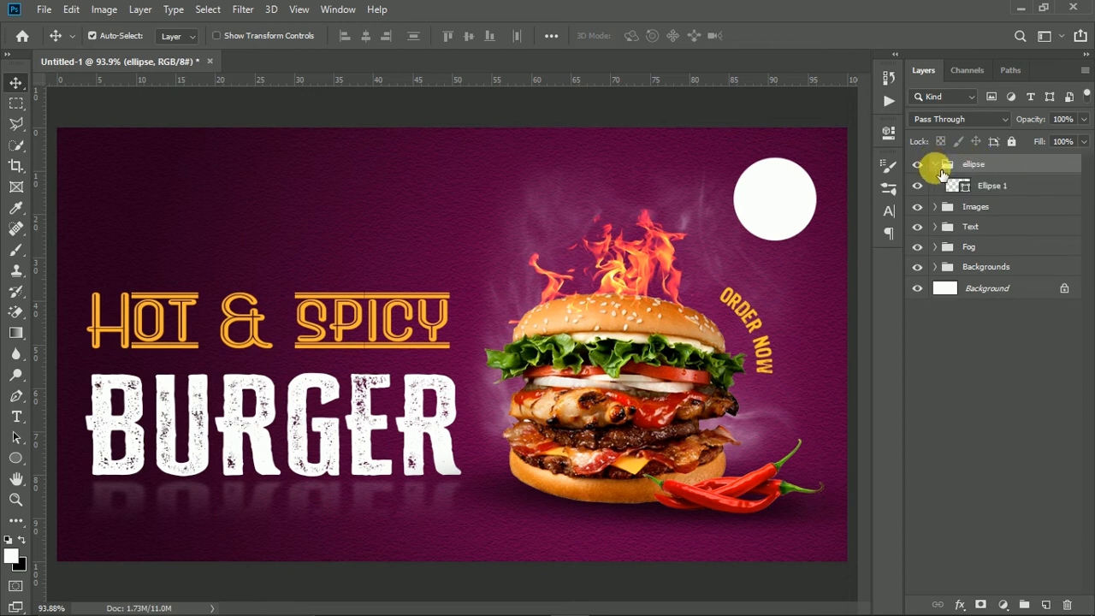
{"action": "left_click", "coordinate": [1033, 185]}
{"action": "left_click", "coordinate": [1032, 207]}
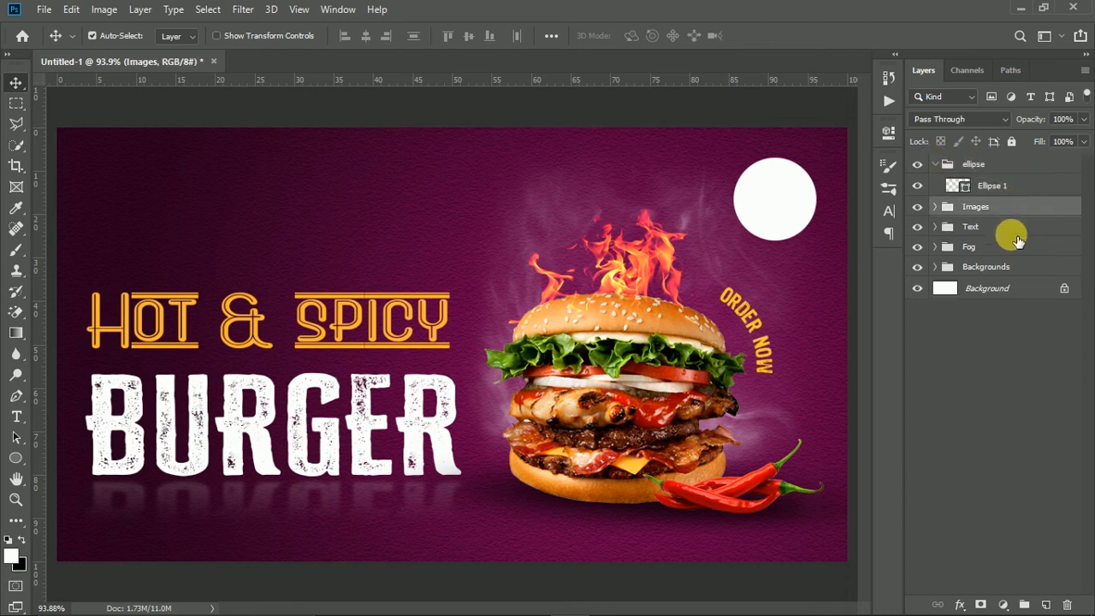
{"action": "left_click", "coordinate": [1013, 228]}
{"action": "key", "text": "t"}
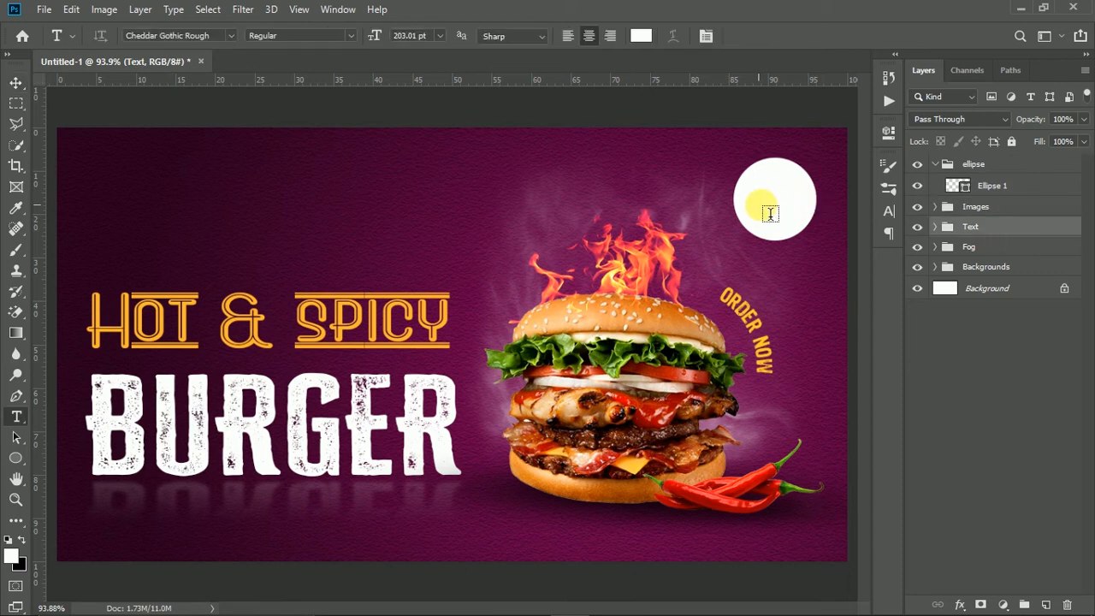
{"action": "left_click", "coordinate": [793, 229]}
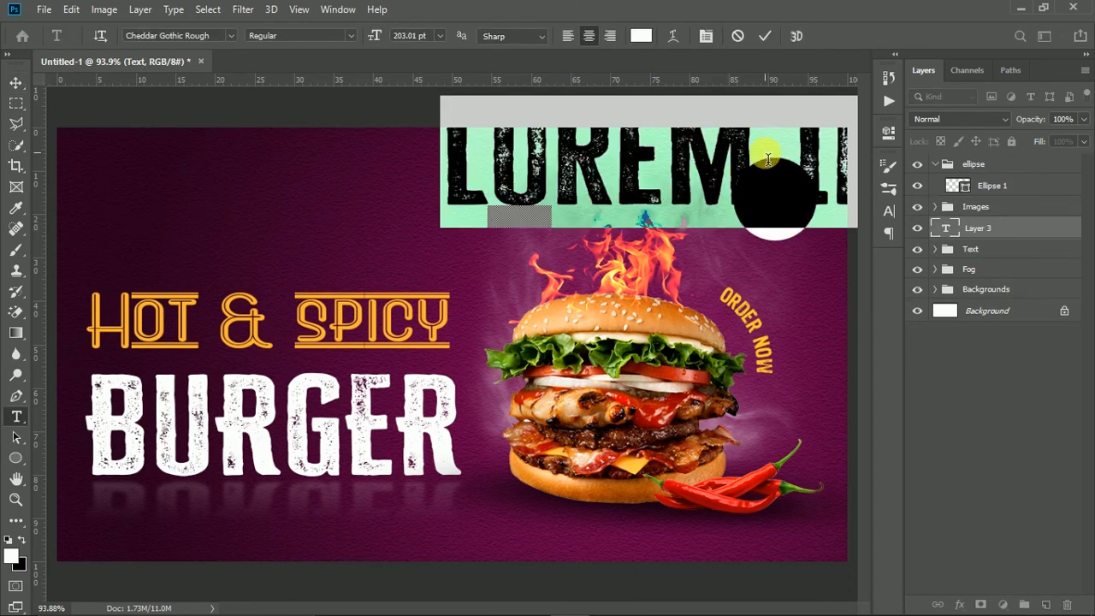
{"action": "left_click_drag", "start_coordinate": [378, 41], "coordinate": [423, 44]}
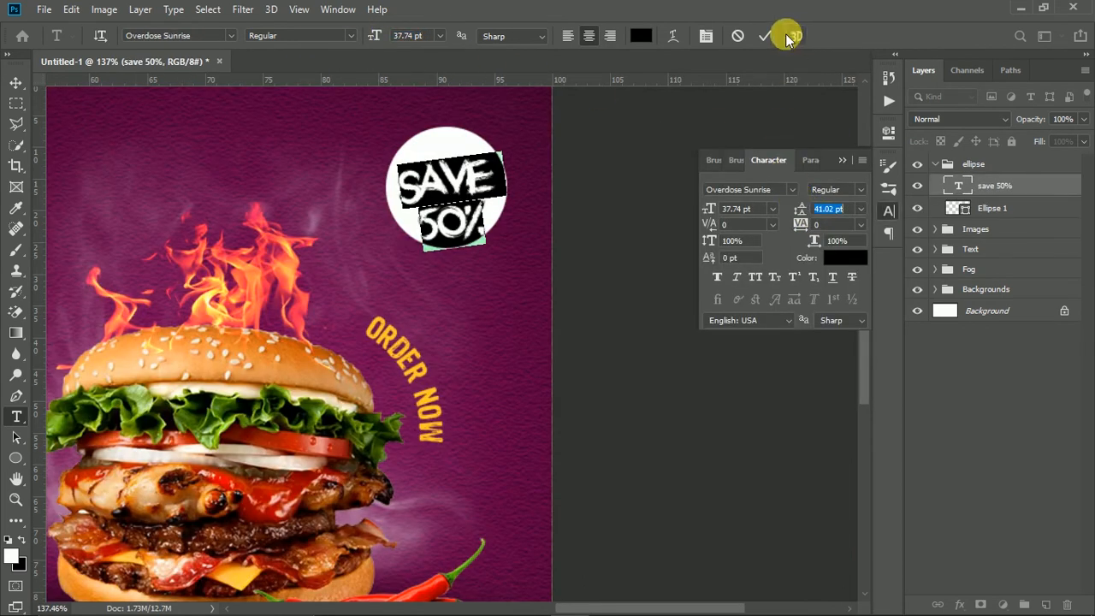
{"action": "key", "text": "ctrl+Return"}
{"action": "key", "text": "v"}
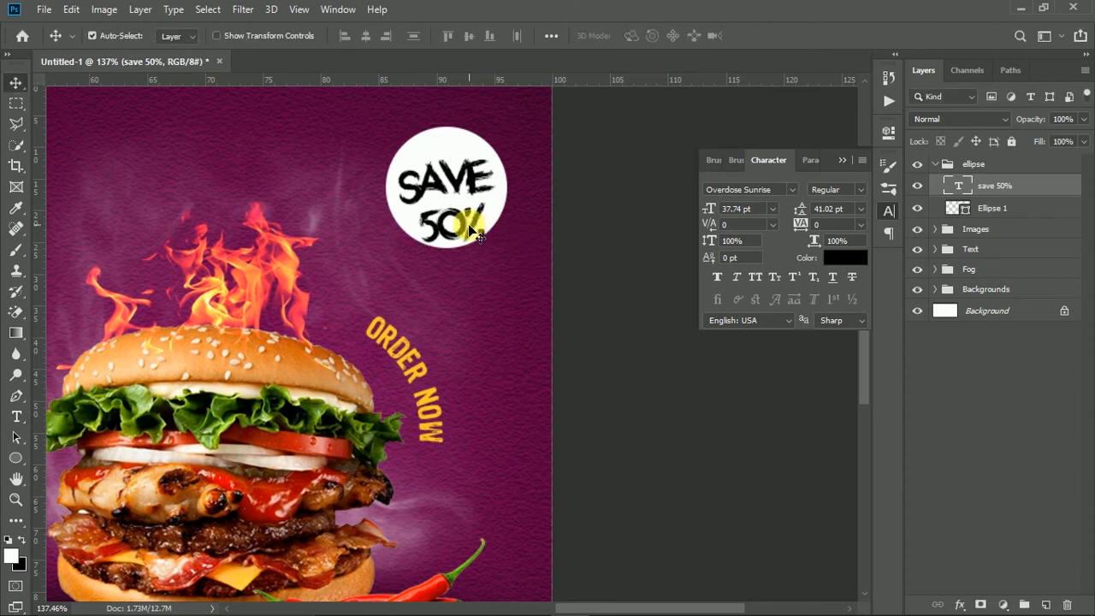
Set the "save 50%" text size to 35 pt and adjust its position on the white circle
{"action": "left_click_drag", "start_coordinate": [473, 233], "coordinate": [466, 222]}
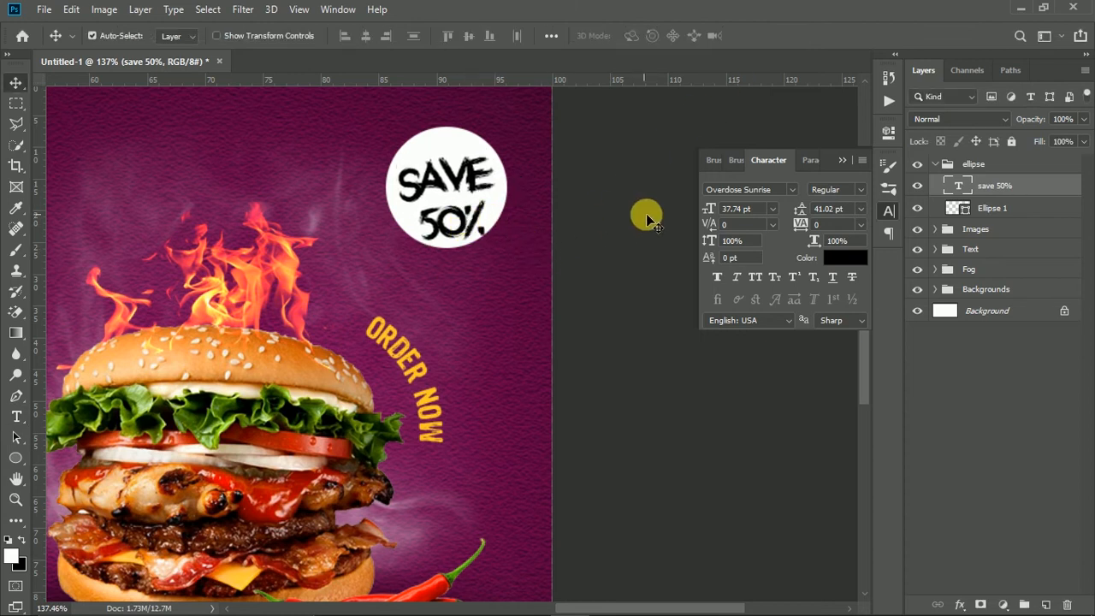
{"action": "key", "text": "t"}
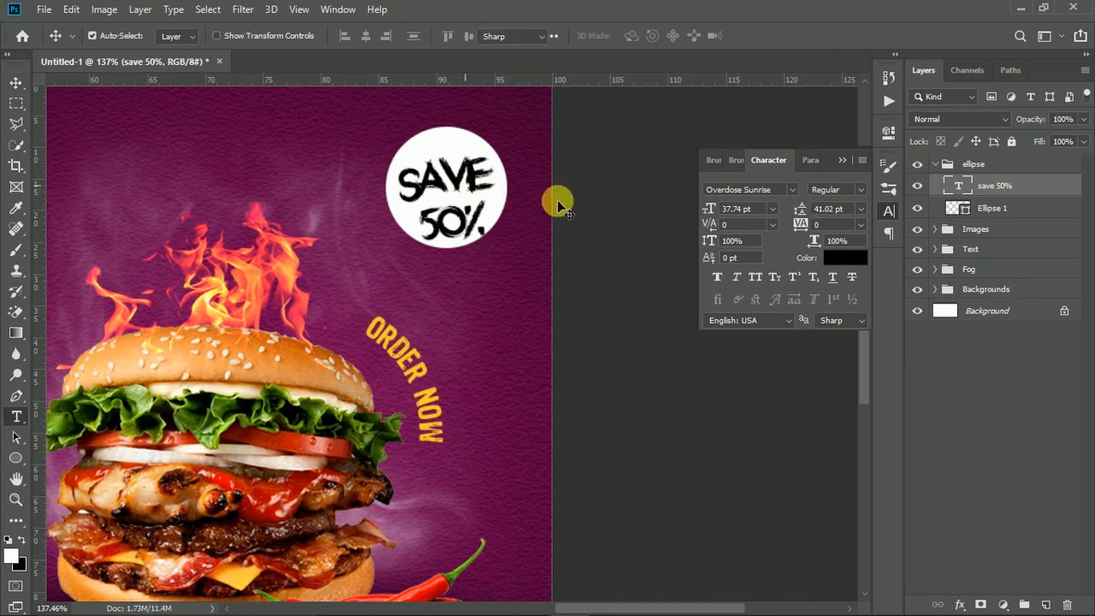
{"action": "left_click", "coordinate": [721, 211]}
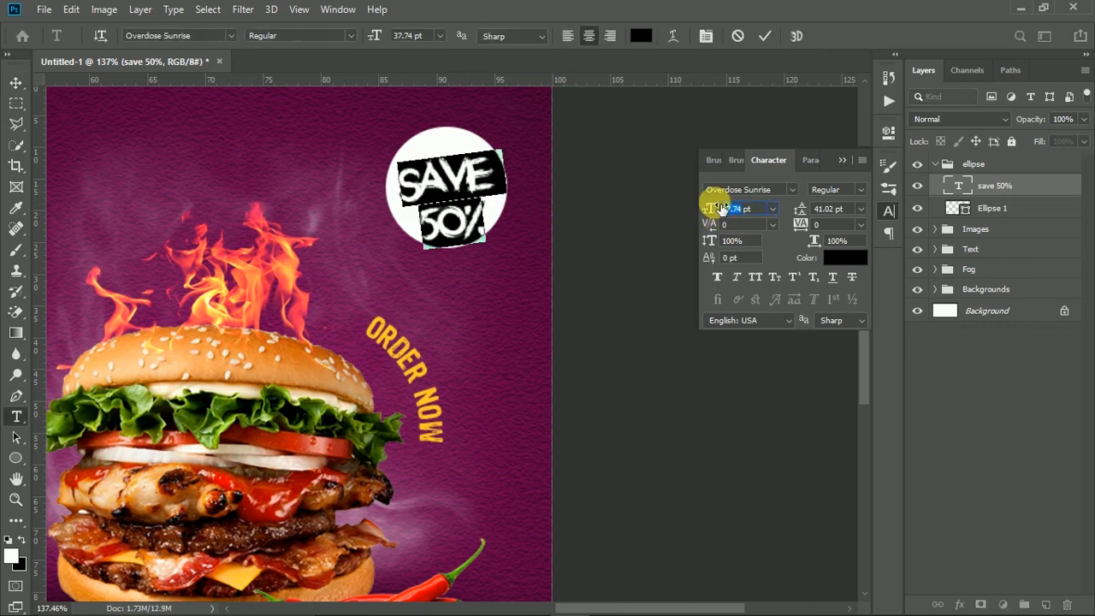
{"action": "key", "text": "Return"}
{"action": "left_click", "coordinate": [536, 208]}
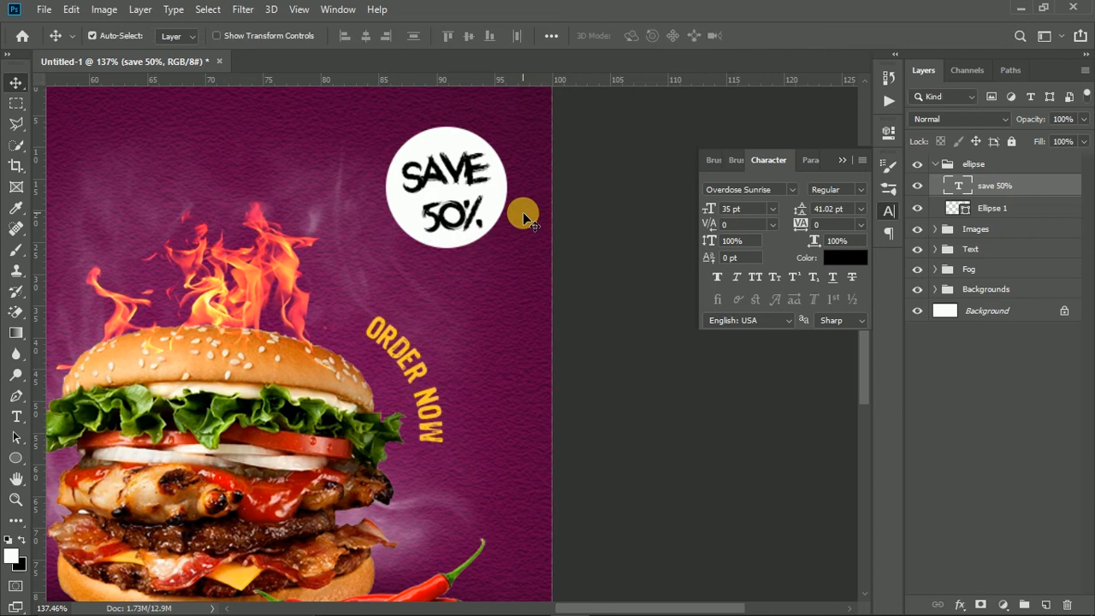
Scale the "save 50%" text and its white circle down slightly together
{"action": "key", "text": "ctrl+0"}
{"action": "left_click", "coordinate": [843, 160]}
{"action": "left_click", "coordinate": [1016, 212], "text": "ctrl"}
{"action": "key", "text": "ctrl+t"}
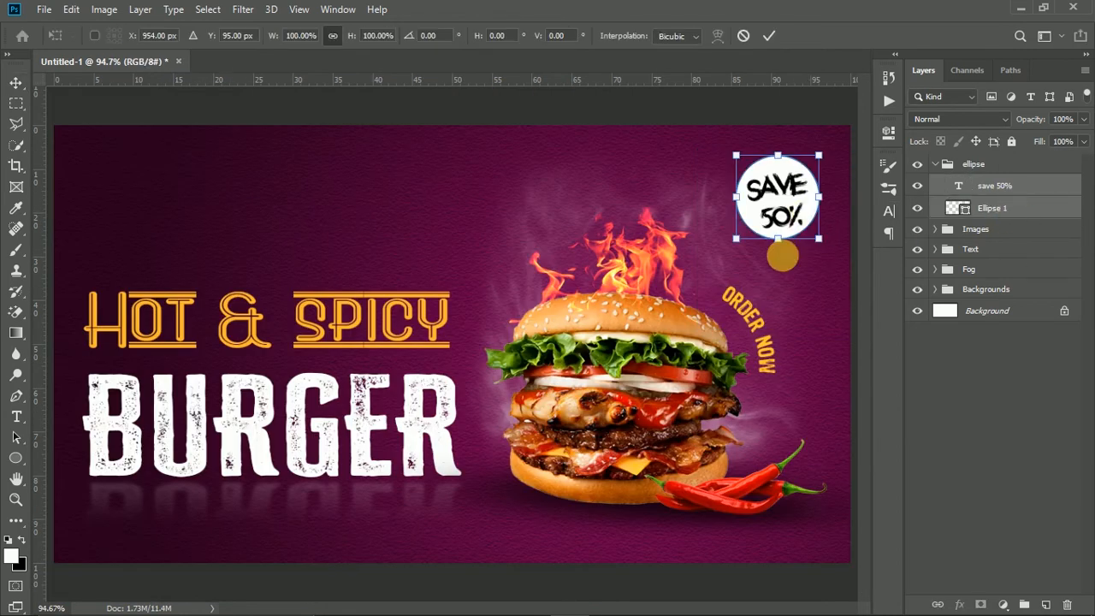
{"action": "left_click_drag", "start_coordinate": [736, 239], "coordinate": [741, 235]}
{"action": "left_click", "coordinate": [770, 36]}
Reduce the "save 50%" text size a little more and nudge the text up within the circle
{"action": "double_click", "coordinate": [959, 185]}
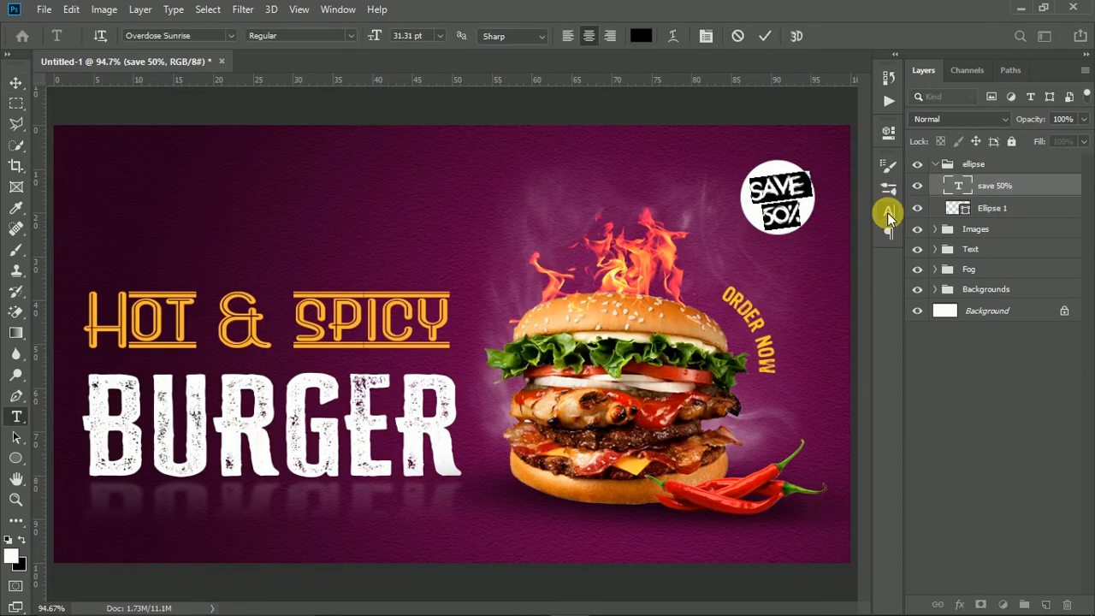
{"action": "left_click", "coordinate": [889, 210]}
{"action": "left_click", "coordinate": [733, 209]}
{"action": "left_click", "coordinate": [767, 38]}
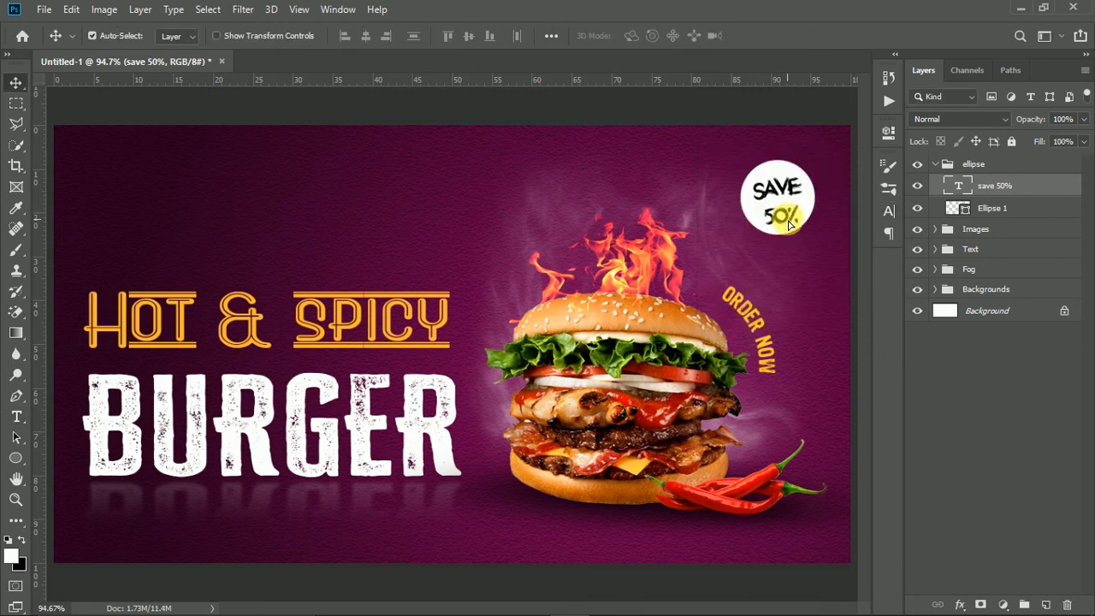
{"action": "key", "text": "Up"}
{"action": "key", "text": "Up"}
{"action": "key", "text": "Up"}
{"action": "key", "text": "Up"}
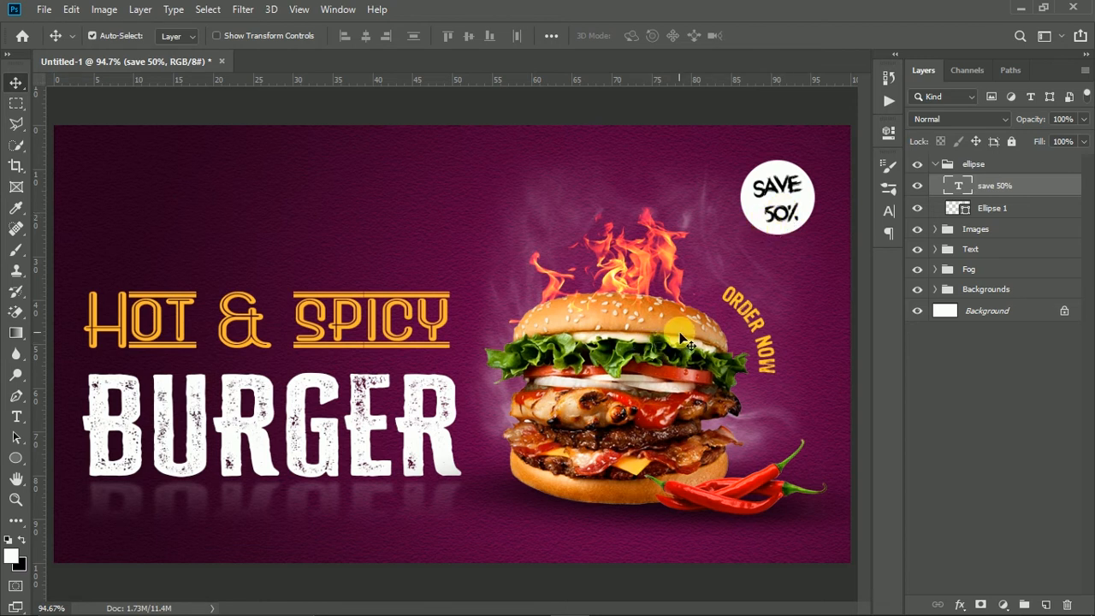
{"action": "scroll", "coordinate": [648, 506], "scroll_direction": "up", "scroll_amount": 4}
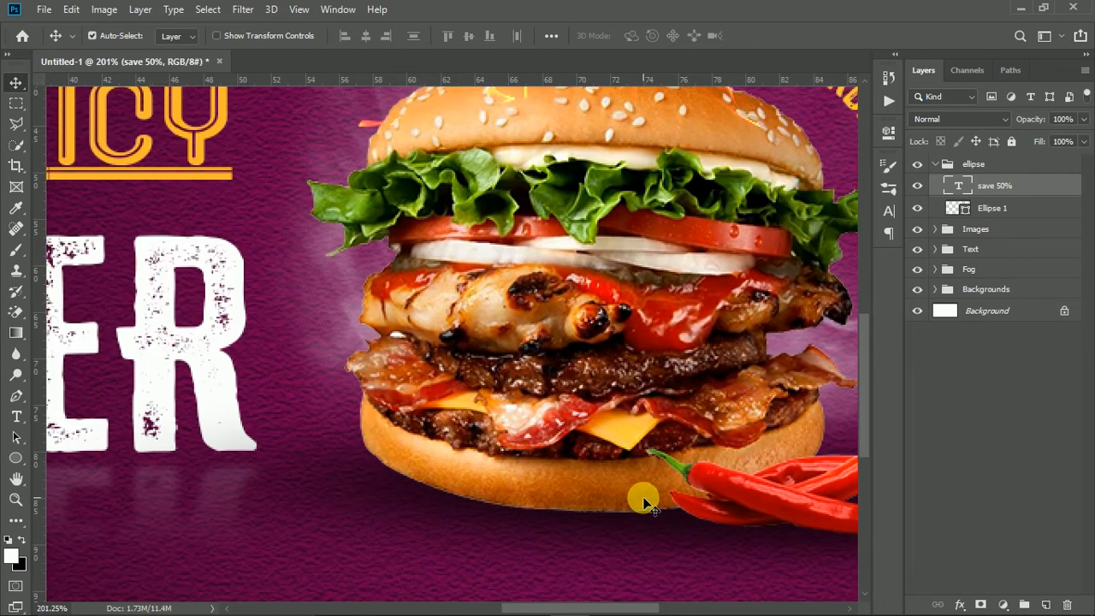
{"action": "scroll", "coordinate": [488, 525], "scroll_direction": "right", "scroll_amount": 2}
{"action": "scroll", "coordinate": [496, 530], "scroll_direction": "up", "scroll_amount": 2}
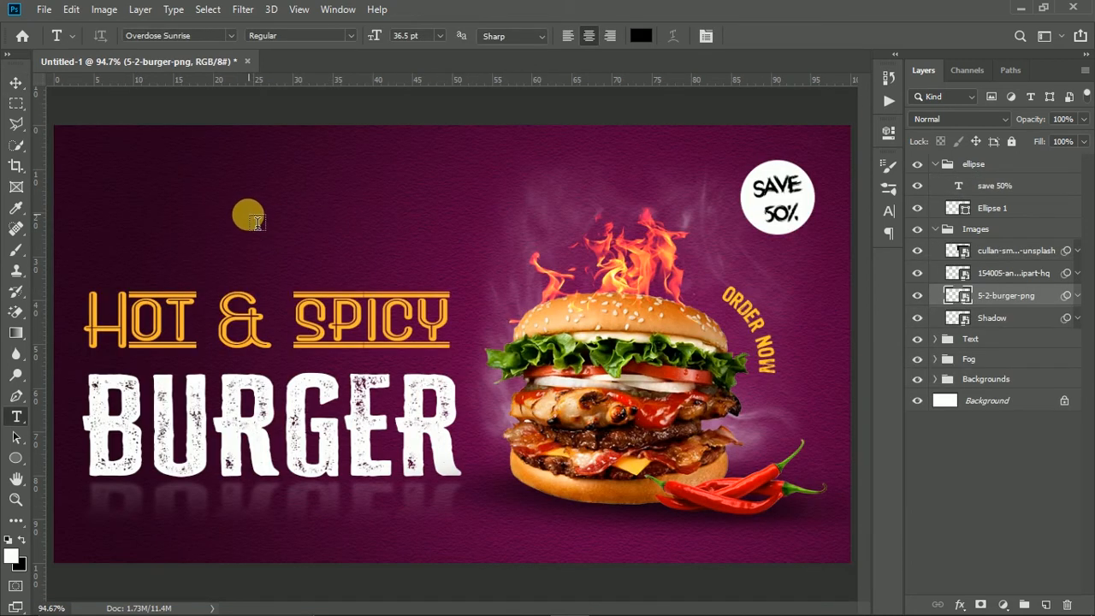
Start a new text line above the "Hot & spicy" headline in SeasideResortNF Regular, 36.5 pt
{"action": "left_click", "coordinate": [257, 221]}
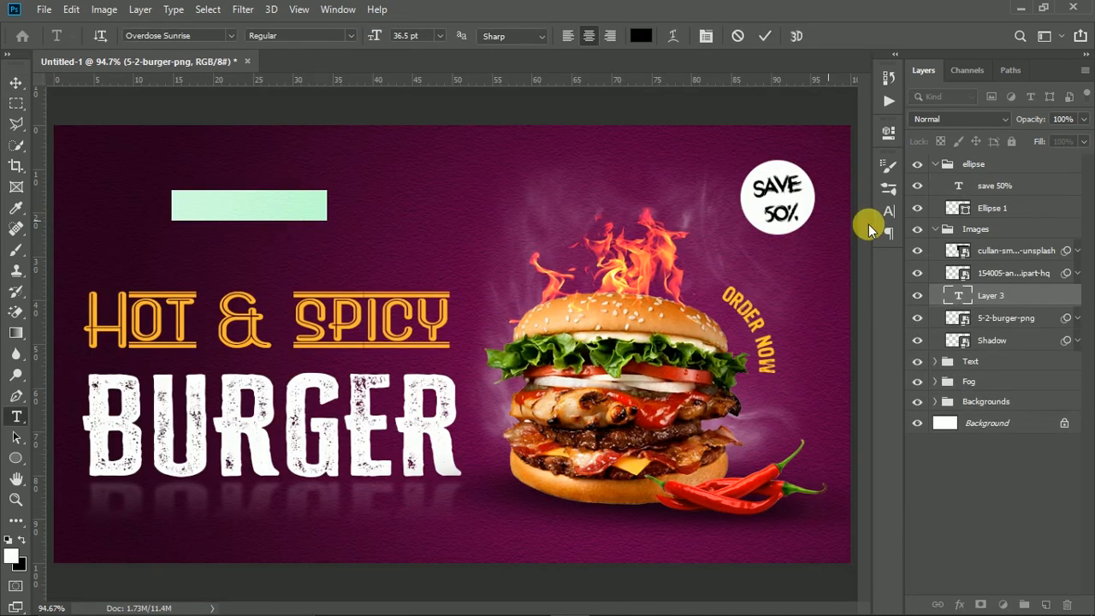
{"action": "left_click", "coordinate": [890, 211]}
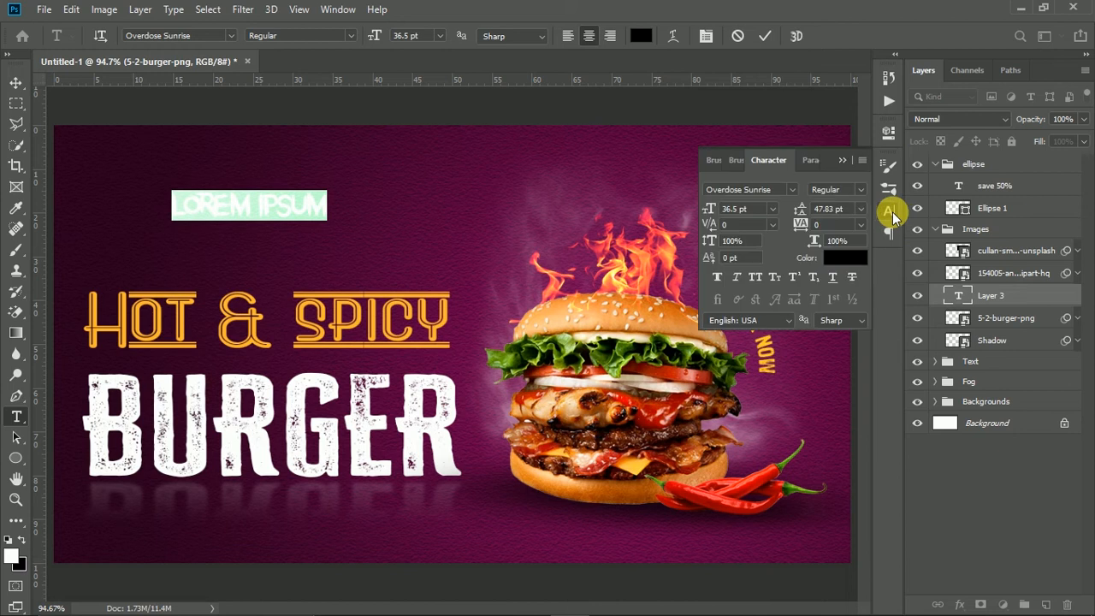
{"action": "left_click", "coordinate": [794, 190]}
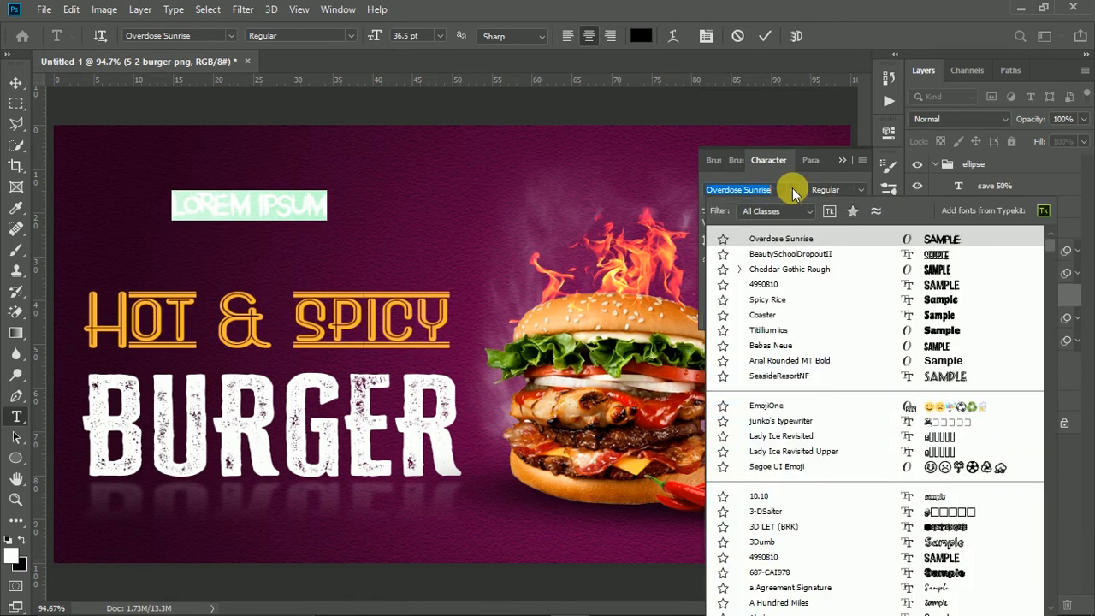
{"action": "left_click", "coordinate": [909, 375]}
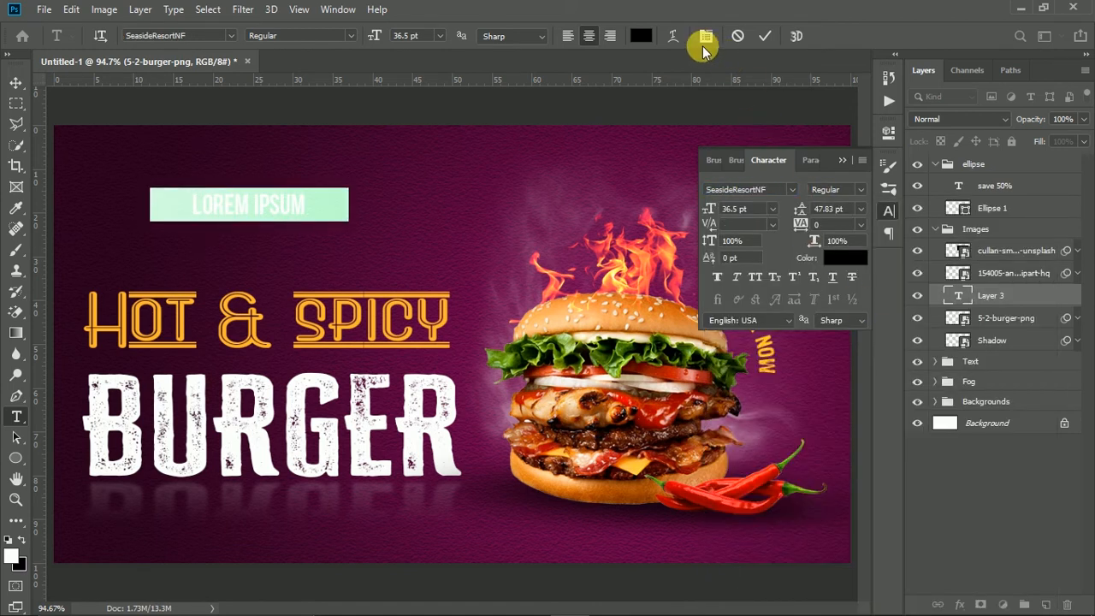
Enter "burger point" as the brand text, colour it white and position it above the "Hot & spicy" headline
{"action": "key", "text": "ctrl+Left"}
{"action": "type", "text": "T"}
{"action": "key", "text": "ctrl+a"}
{"action": "left_click", "coordinate": [641, 35]}
{"action": "left_click", "coordinate": [450, 169]}
{"action": "left_click", "coordinate": [764, 36]}
{"action": "mouse_move", "coordinate": [289, 212]}
{"action": "left_mouse_down"}
{"action": "mouse_move", "coordinate": [305, 223]}
{"action": "mouse_move", "coordinate": [294, 225]}
{"action": "left_mouse_up"}
{"action": "left_click", "coordinate": [841, 161]}
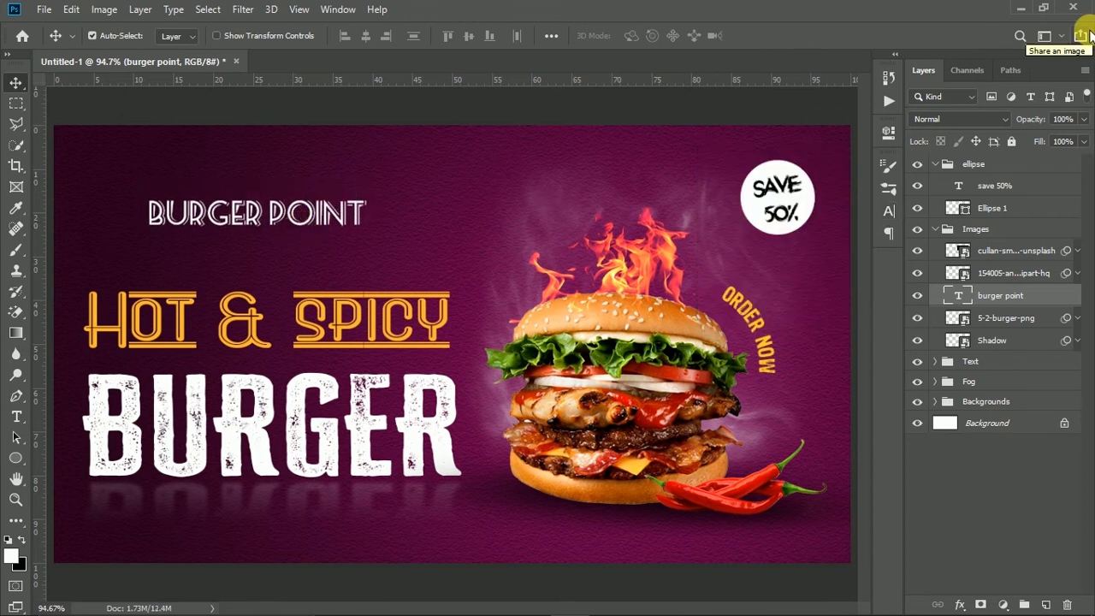
Place the mobile-logo-png-1336 phone icon below the reflection of the BURGER headline's first letter
{"action": "left_click", "coordinate": [940, 171]}
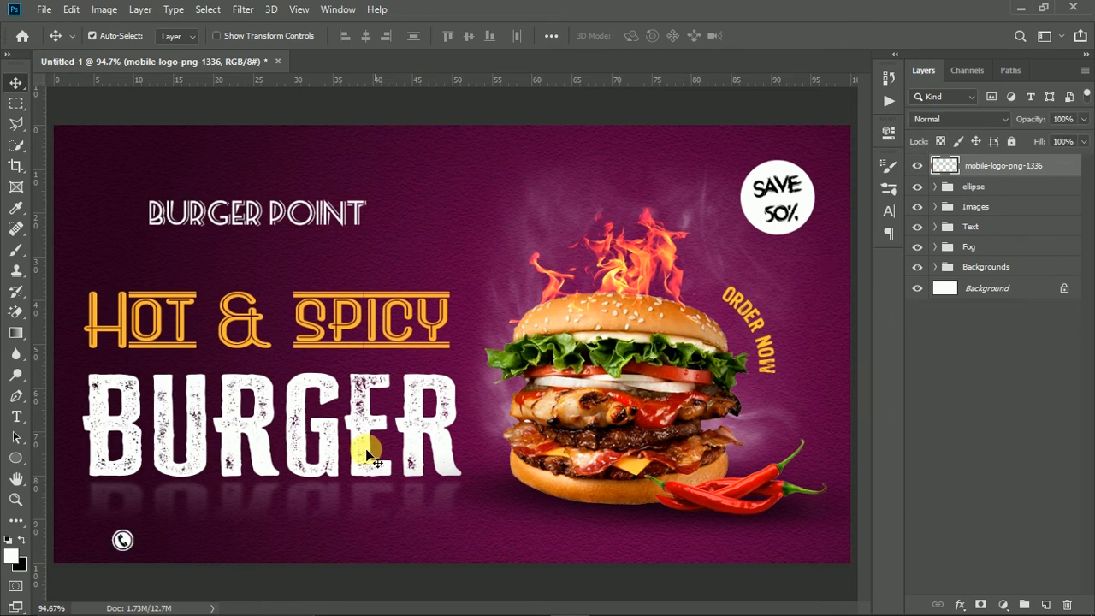
{"action": "scroll", "coordinate": [147, 555], "scroll_direction": "up", "scroll_amount": 3}
{"action": "scroll", "coordinate": [147, 554], "scroll_direction": "up", "scroll_amount": 3}
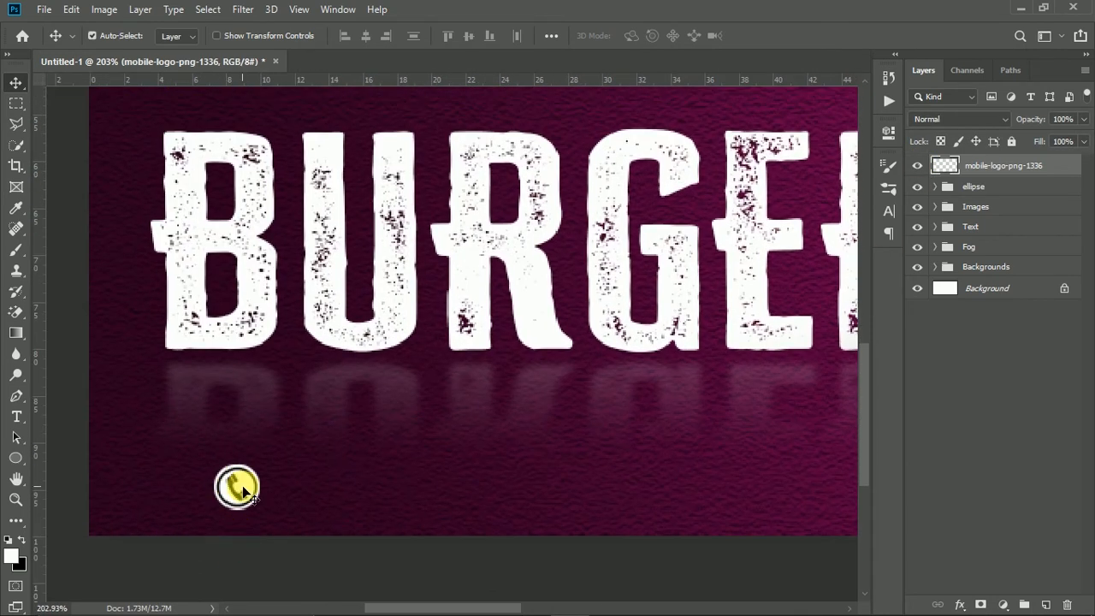
{"action": "mouse_move", "coordinate": [244, 490]}
{"action": "left_mouse_down"}
{"action": "mouse_move", "coordinate": [246, 481]}
{"action": "mouse_move", "coordinate": [231, 479]}
{"action": "left_mouse_up"}
Start a white text line beside the phone icon in Arial Rounded MT Bold Regular, 28.01 pt
{"action": "key", "text": "t"}
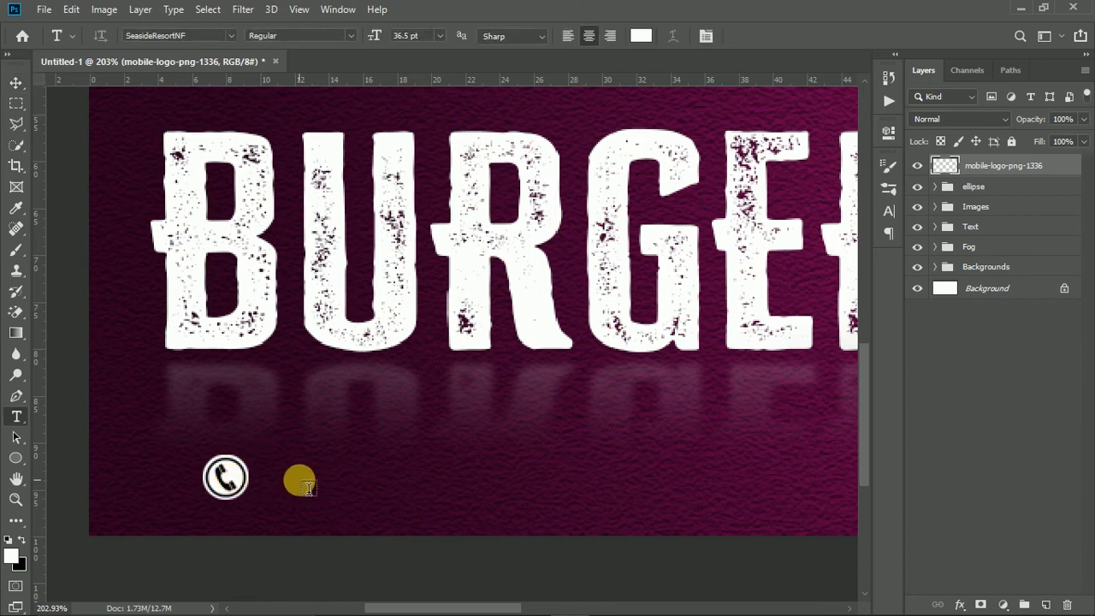
{"action": "left_click", "coordinate": [355, 467]}
{"action": "left_click_drag", "start_coordinate": [339, 464], "coordinate": [539, 472]}
{"action": "mouse_move", "coordinate": [376, 38]}
{"action": "left_mouse_down"}
{"action": "mouse_move", "coordinate": [345, 37]}
{"action": "mouse_move", "coordinate": [369, 41]}
{"action": "left_mouse_up"}
{"action": "left_click", "coordinate": [890, 212]}
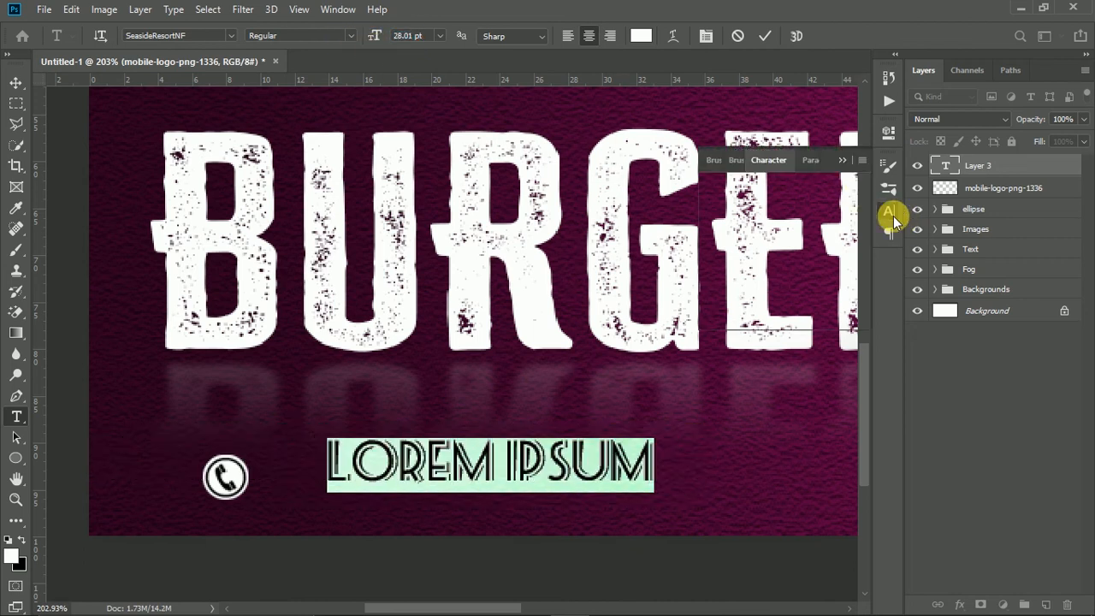
{"action": "left_click", "coordinate": [793, 189]}
{"action": "left_click", "coordinate": [947, 376]}
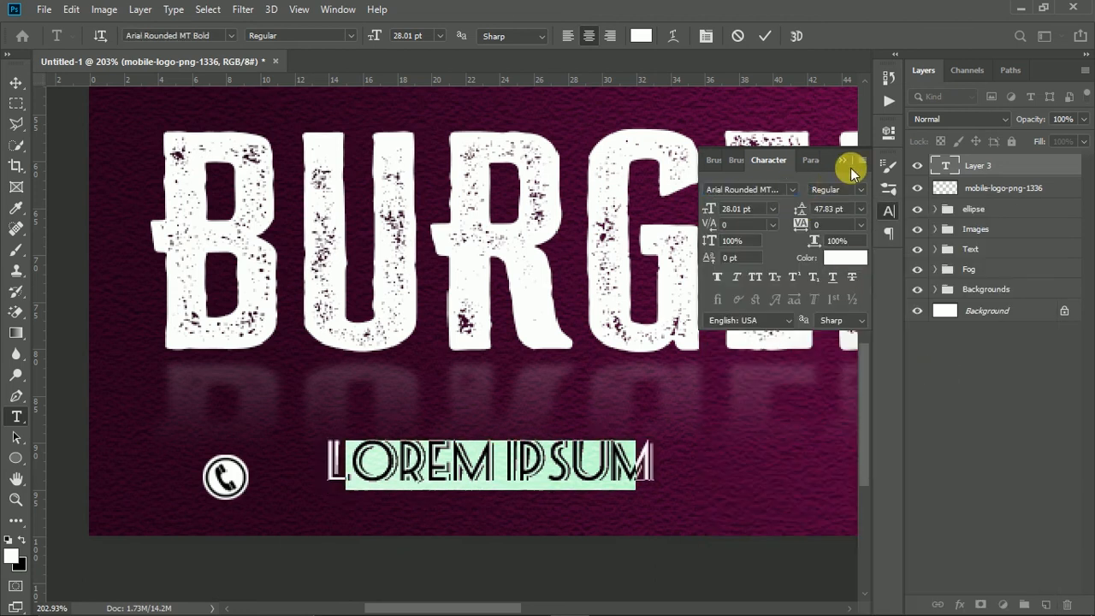
{"action": "left_click", "coordinate": [844, 160]}
Enter "Call Now" with the phone number on a second line, and tighten the leading between them
{"action": "type", "text": "Call Now"}
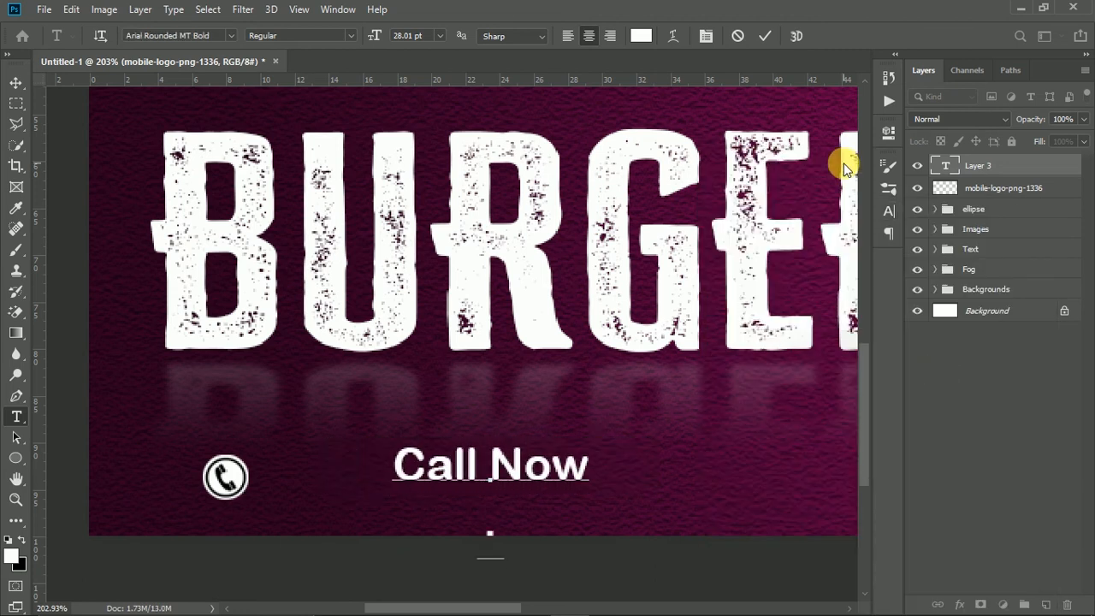
{"action": "key", "text": "Return"}
{"action": "type", "text": "+"}
{"action": "key", "text": "ctrl+a"}
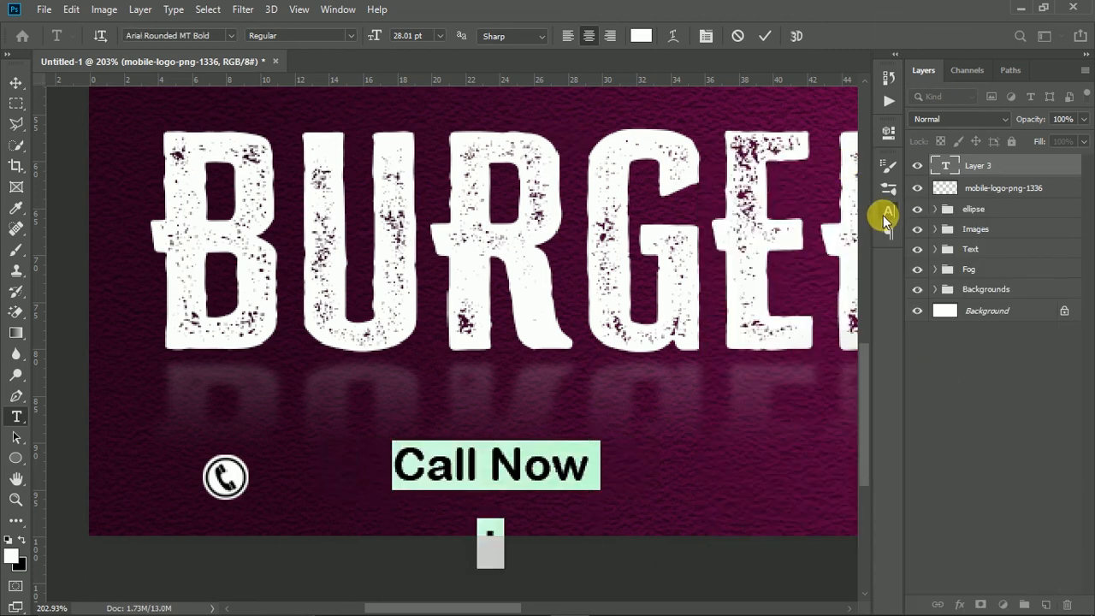
{"action": "left_click", "coordinate": [889, 212]}
{"action": "left_click", "coordinate": [860, 210]}
{"action": "left_click", "coordinate": [845, 223]}
{"action": "left_click", "coordinate": [509, 517]}
{"action": "type", "text": "12345 67890"}
Left-align the two-line contact text and move it next to the phone icon
{"action": "key", "text": "ctrl+a"}
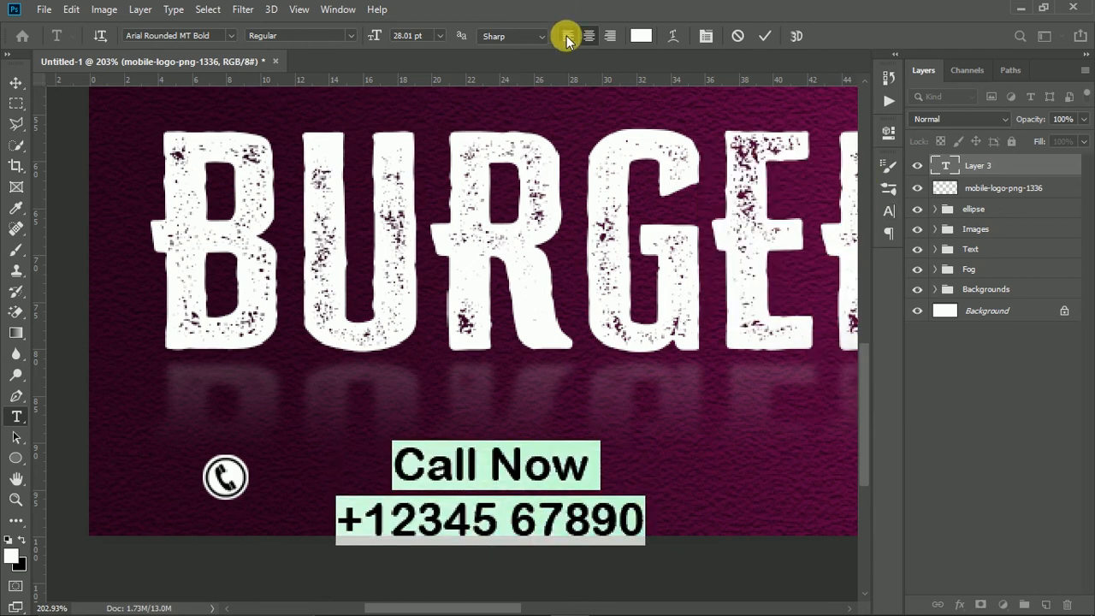
{"action": "left_click", "coordinate": [567, 38]}
{"action": "key", "text": "ctrl+Return"}
{"action": "key", "text": "v"}
{"action": "left_click_drag", "start_coordinate": [579, 465], "coordinate": [366, 464]}
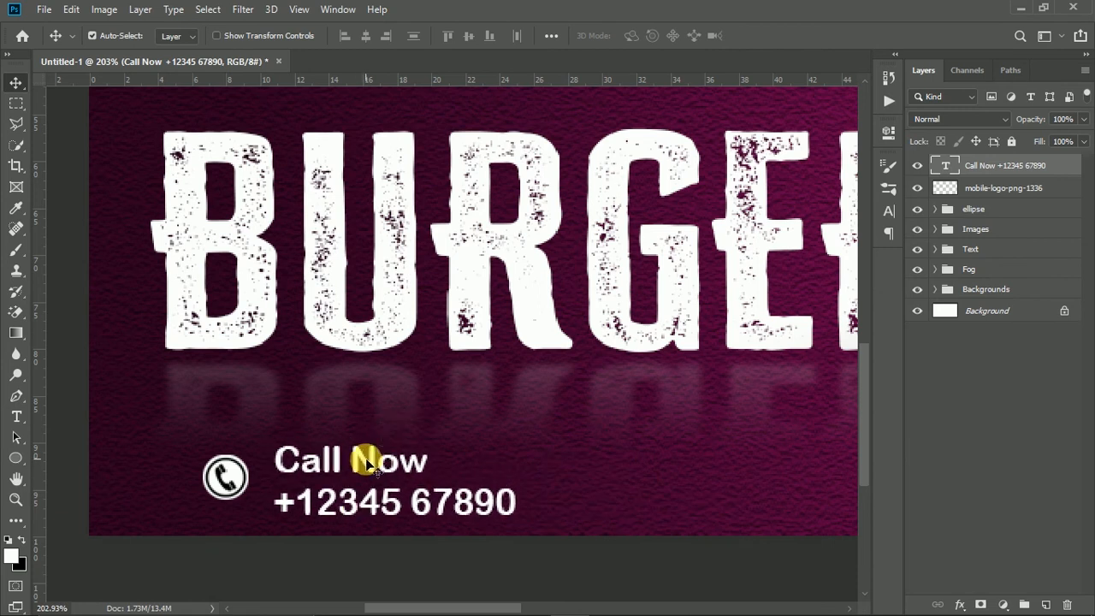
Set the contact text size to 19 pt and nudge the text into place
{"action": "double_click", "coordinate": [367, 465]}
{"action": "left_click_drag", "start_coordinate": [410, 38], "coordinate": [391, 37]}
{"action": "type", "text": "19"}
{"action": "key", "text": "ctrl+Return"}
{"action": "left_click_drag", "start_coordinate": [358, 472], "coordinate": [357, 466]}
Enlarge the phone icon to about the height of the two-line contact text and align it beside the text
{"action": "left_click", "coordinate": [227, 477]}
{"action": "key", "text": "ctrl+t"}
{"action": "left_click_drag", "start_coordinate": [249, 455], "coordinate": [222, 477]}
{"action": "key", "text": "Return"}
{"action": "left_click_drag", "start_coordinate": [302, 465], "coordinate": [300, 464]}
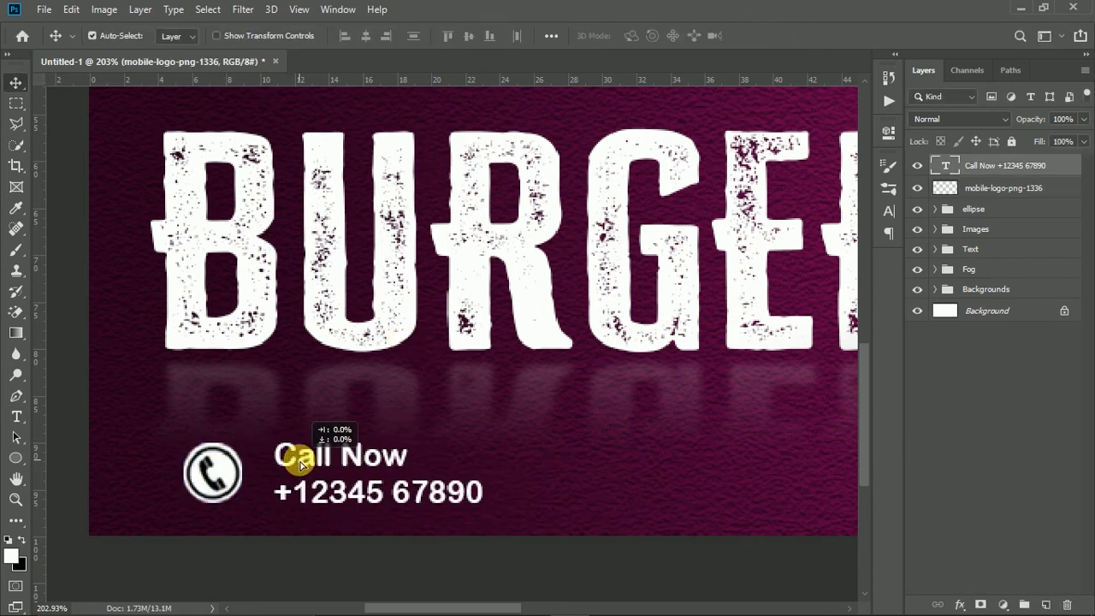
Shift the contact text along the banner's lower edge and set its size to 15 pt
{"action": "key", "text": "ctrl+0"}
{"action": "left_click_drag", "start_coordinate": [200, 538], "coordinate": [228, 539]}
{"action": "double_click", "coordinate": [228, 538]}
{"action": "type", "text": "18"}
{"action": "left_click_drag", "start_coordinate": [411, 43], "coordinate": [386, 34]}
{"action": "key", "text": "Return"}
{"action": "type", "text": "15"}
{"action": "key", "text": "Return"}
{"action": "left_click", "coordinate": [765, 36]}
Move the phone icon closer to the contact text and line the two up vertically
{"action": "left_click_drag", "start_coordinate": [115, 534], "coordinate": [139, 533]}
{"action": "left_click_drag", "start_coordinate": [205, 538], "coordinate": [205, 542]}
{"action": "left_click", "coordinate": [263, 500]}
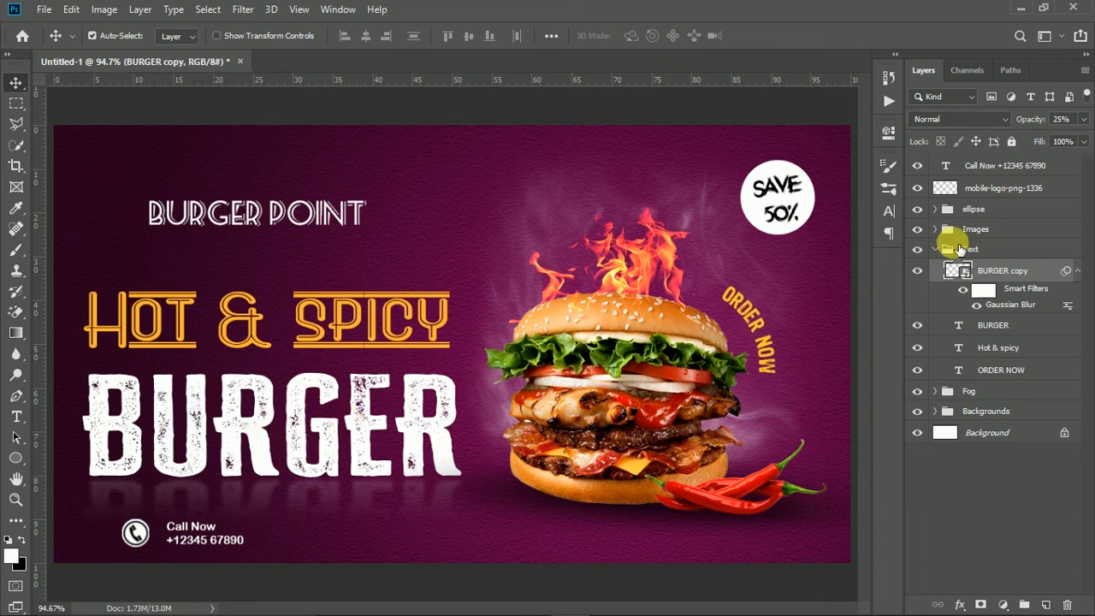
Group the contact text and phone icon layers under the name Mobile Num
{"action": "left_click", "coordinate": [970, 249]}
{"action": "left_click", "coordinate": [1001, 165]}
{"action": "left_click", "coordinate": [1002, 188], "text": "shift"}
{"action": "key", "text": "ctrl+g"}
{"action": "double_click", "coordinate": [976, 163]}
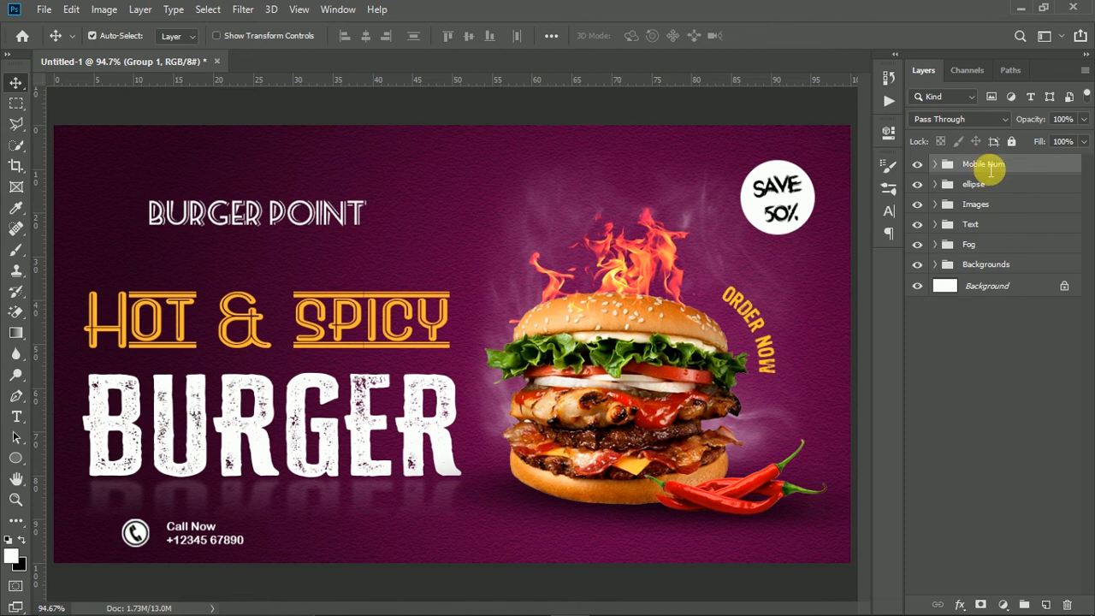
{"action": "left_click", "coordinate": [991, 168]}
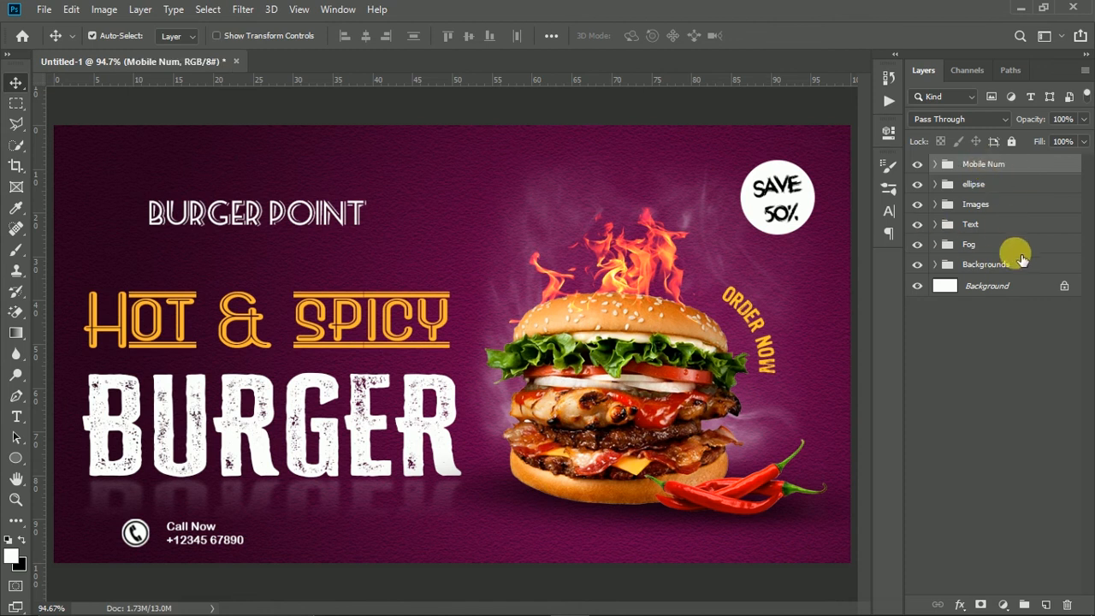
Duplicate all groups from Mobile Num to Backgrounds and merge the copies into one layer
{"action": "left_click", "coordinate": [997, 267], "text": "shift"}
{"action": "key", "text": "ctrl+j"}
{"action": "key", "text": "ctrl+e"}
Collect the original groups in one group named All files and give it a green colour label
{"action": "left_click", "coordinate": [971, 187]}
{"action": "left_click", "coordinate": [993, 287], "text": "shift"}
{"action": "key", "text": "ctrl+g"}
{"action": "double_click", "coordinate": [978, 187]}
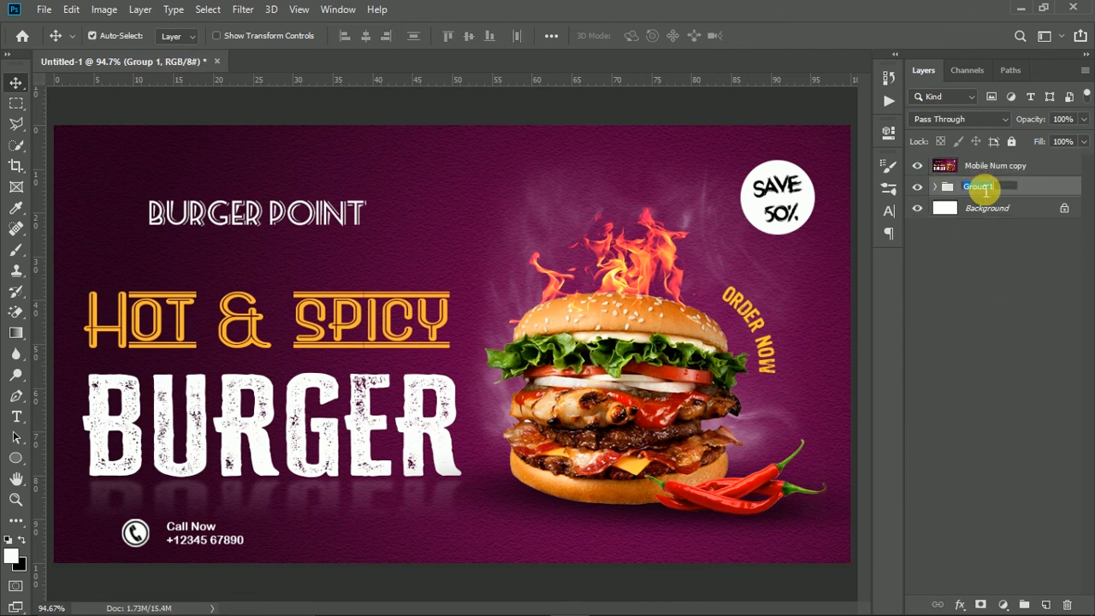
{"action": "right_click", "coordinate": [916, 185]}
{"action": "left_click", "coordinate": [978, 281]}
Label the merged Mobile Num copy layer orange, keep it selected and hide the All files group
{"action": "right_click", "coordinate": [919, 162]}
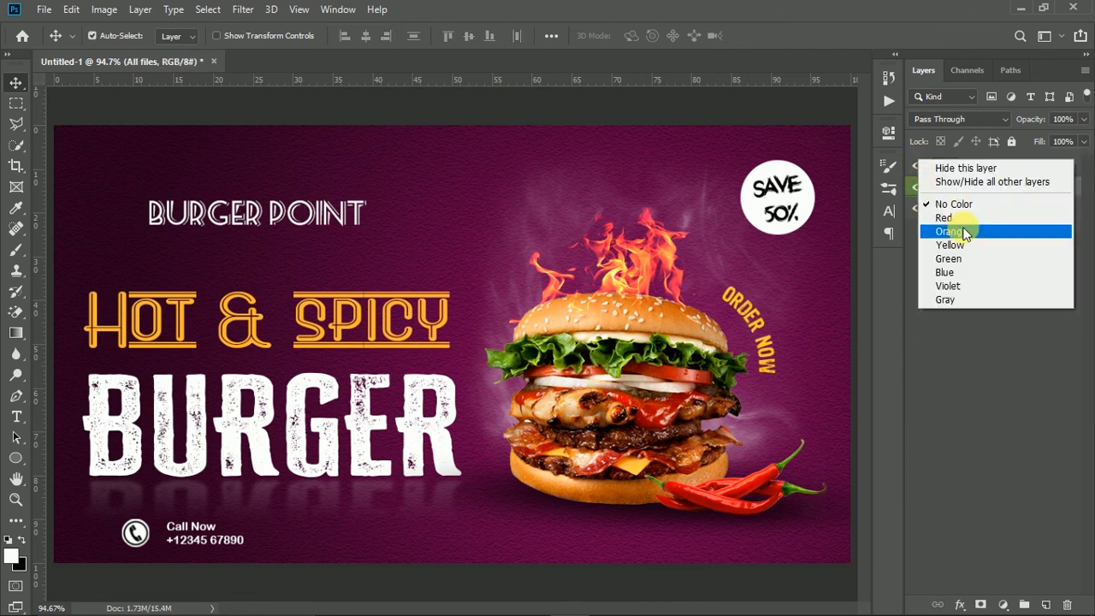
{"action": "left_click", "coordinate": [966, 231]}
{"action": "left_click", "coordinate": [993, 166]}
{"action": "left_click", "coordinate": [917, 187]}
Soften the burger's cut-out edges on the merged layer with the Blur tool at 100% strength
{"action": "scroll", "coordinate": [741, 523], "scroll_direction": "up", "scroll_amount": 10}
{"action": "left_click", "coordinate": [16, 354]}
{"action": "scroll", "coordinate": [112, 388], "scroll_direction": "up", "scroll_amount": 4}
{"action": "right_click", "coordinate": [176, 317], "text": "alt"}
{"action": "mouse_move", "coordinate": [164, 300]}
{"action": "left_mouse_down"}
{"action": "mouse_move", "coordinate": [192, 400]}
{"action": "mouse_move", "coordinate": [360, 482]}
{"action": "mouse_move", "coordinate": [523, 537]}
{"action": "mouse_move", "coordinate": [719, 528]}
{"action": "mouse_move", "coordinate": [743, 517]}
{"action": "left_mouse_up"}
{"action": "left_click_drag", "start_coordinate": [848, 486], "coordinate": [353, 471]}
Blur the outer edges of the red chilies with a size 7 brush at 100% strength
{"action": "scroll", "coordinate": [391, 504], "scroll_direction": "up", "scroll_amount": 1}
{"action": "right_click", "coordinate": [391, 504], "text": "alt"}
{"action": "mouse_move", "coordinate": [202, 490]}
{"action": "left_mouse_down"}
{"action": "mouse_move", "coordinate": [245, 518]}
{"action": "mouse_move", "coordinate": [596, 564]}
{"action": "mouse_move", "coordinate": [734, 474]}
{"action": "left_mouse_up"}
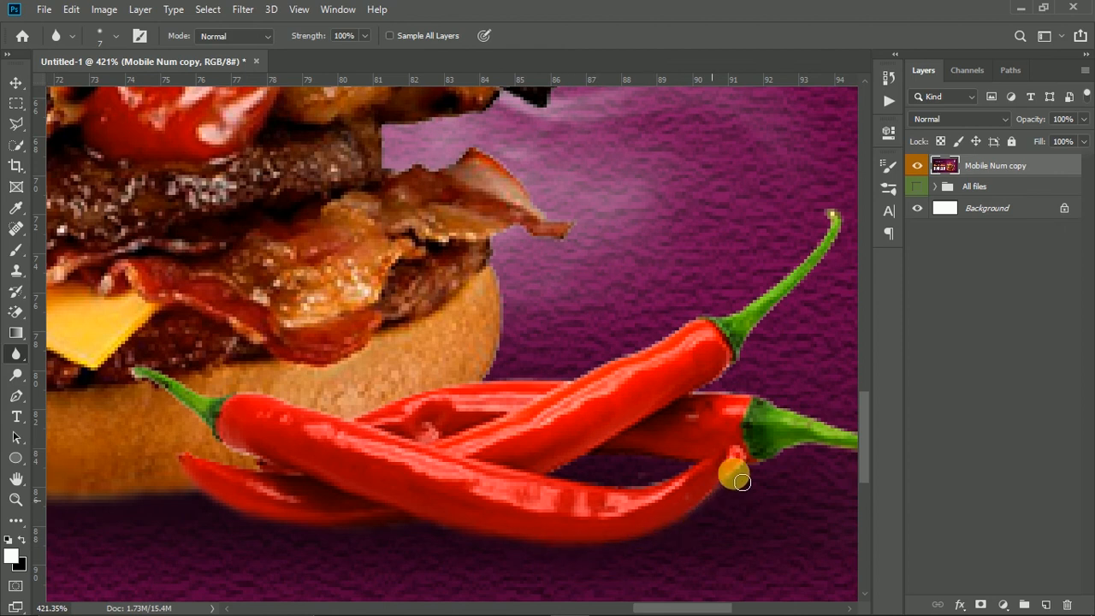
{"action": "scroll", "coordinate": [682, 513], "scroll_direction": "right", "scroll_amount": 2}
{"action": "left_click_drag", "start_coordinate": [680, 450], "coordinate": [757, 456]}
{"action": "scroll", "coordinate": [764, 463], "scroll_direction": "down", "scroll_amount": 15}
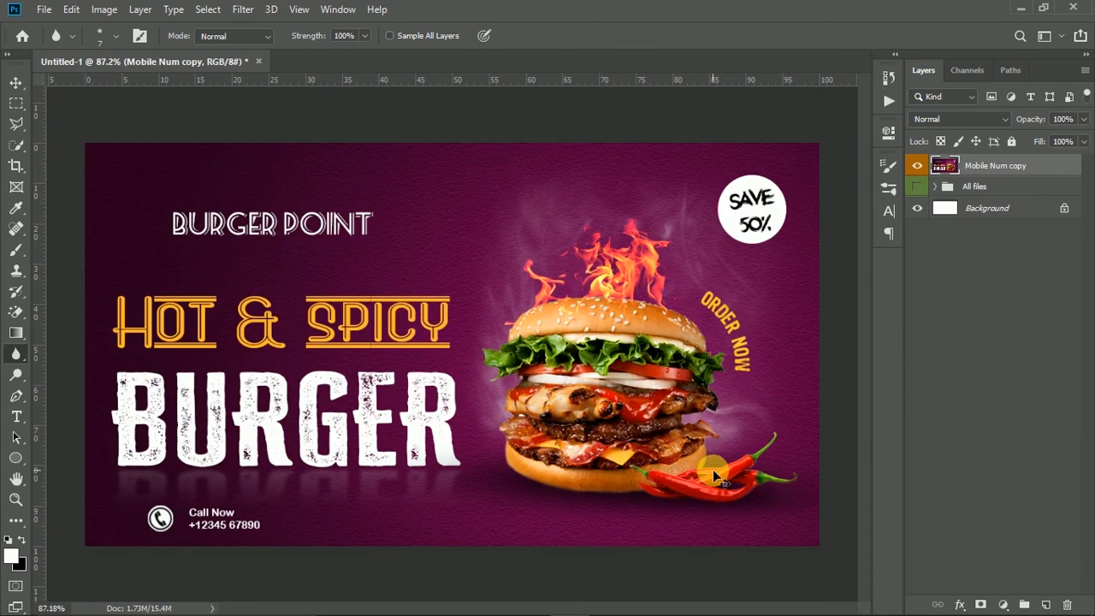
{"action": "scroll", "coordinate": [717, 476], "scroll_direction": "up", "scroll_amount": 1}
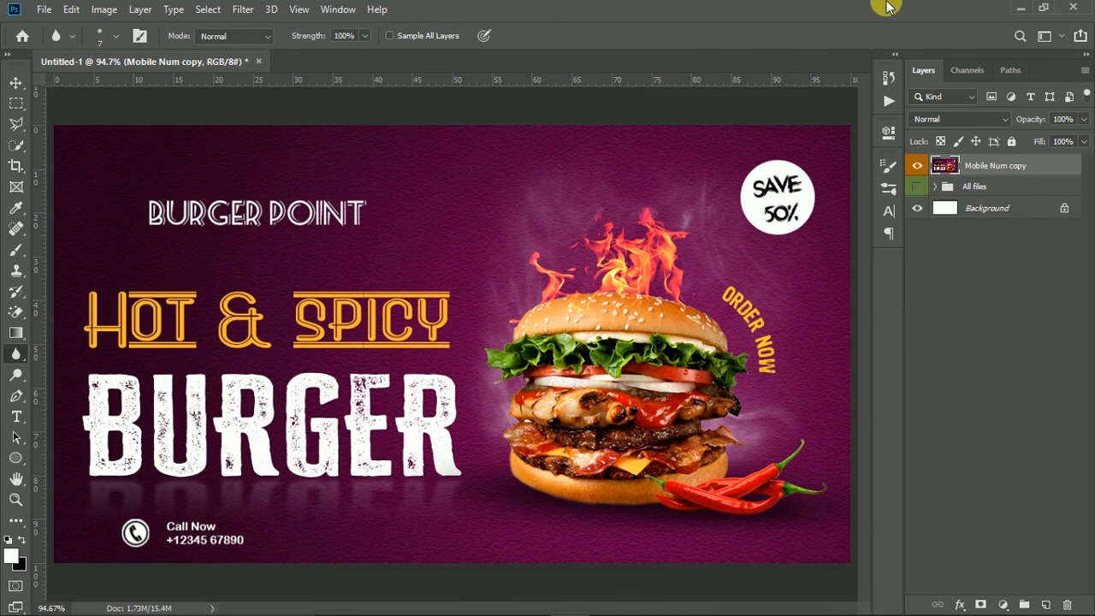